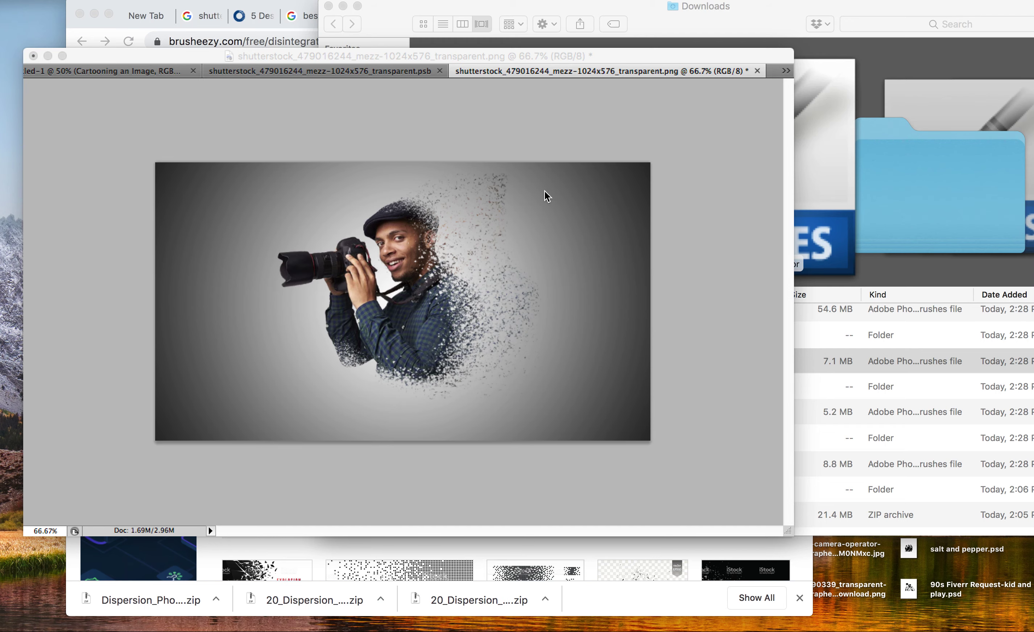
Bring the Photoshop window forward and nudge the dispersion document window into place
left_click(417, 48)
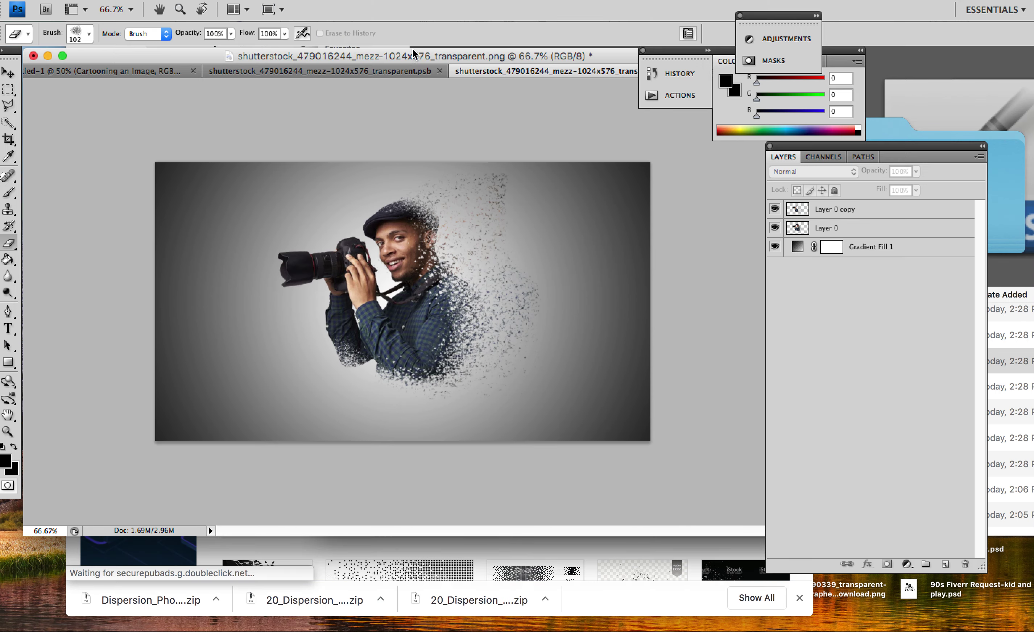
mouse_move(417, 48)
left_mouse_down()
mouse_move(434, 68)
mouse_move(418, 53)
left_mouse_up()
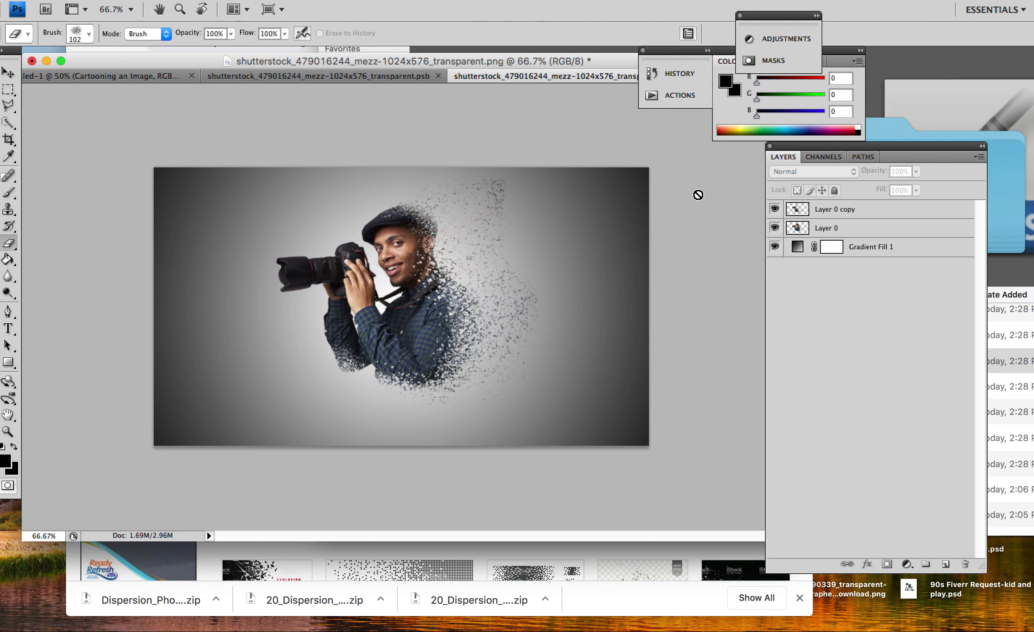
Reopen the transparent png composition and undo the last eraser stroke
left_click(836, 229)
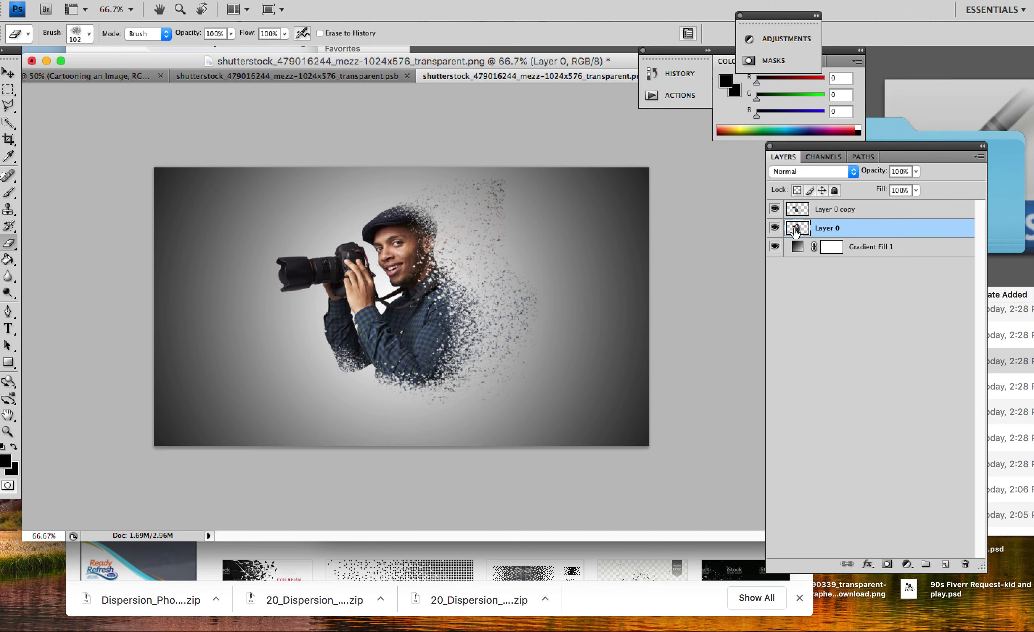
left_click(108, 0)
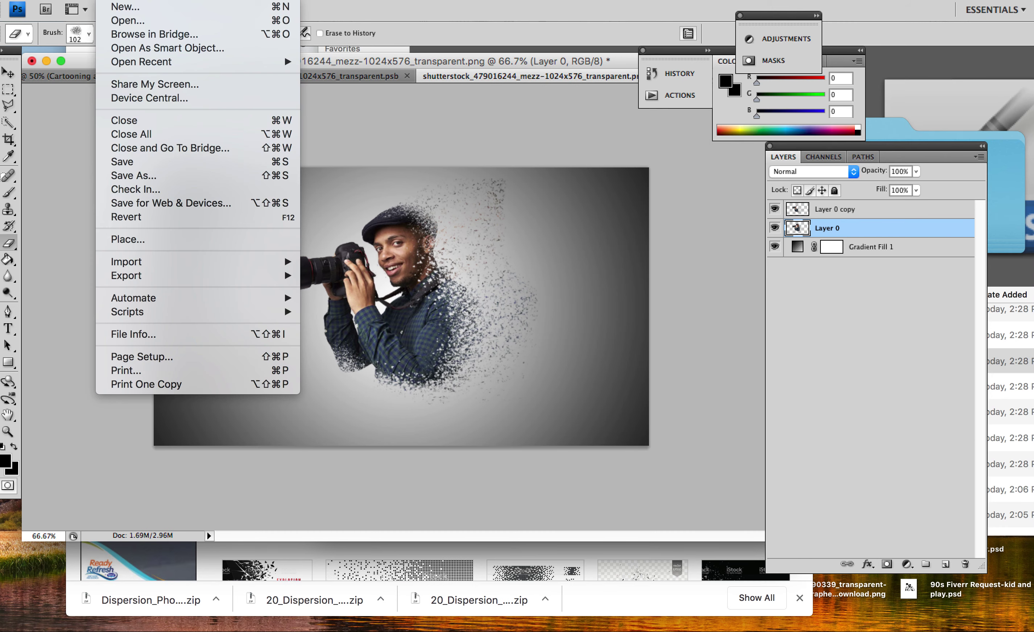
mouse_move(125, 65)
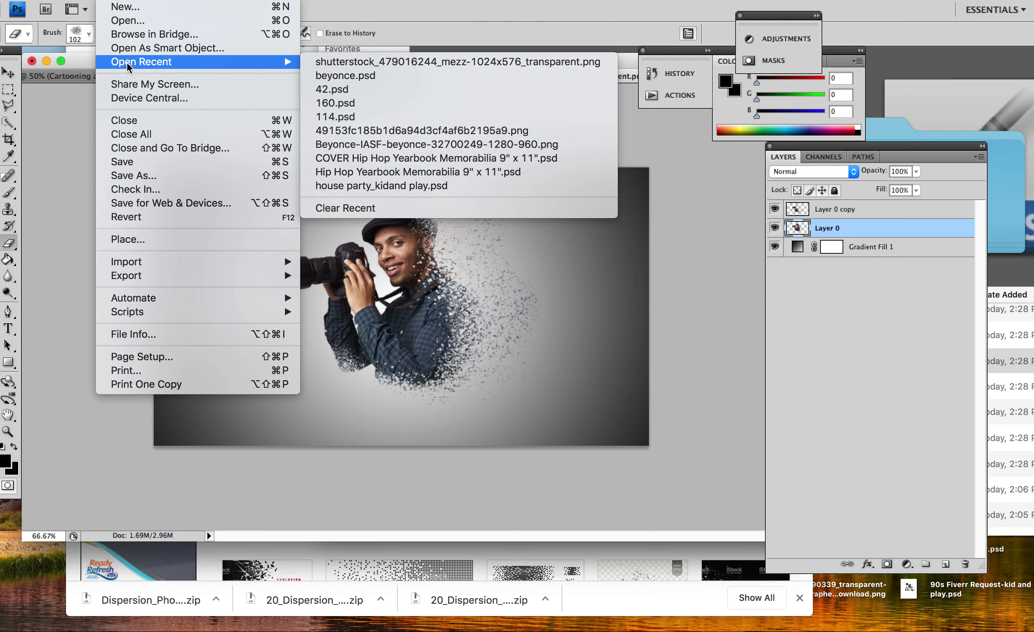
left_click(312, 62)
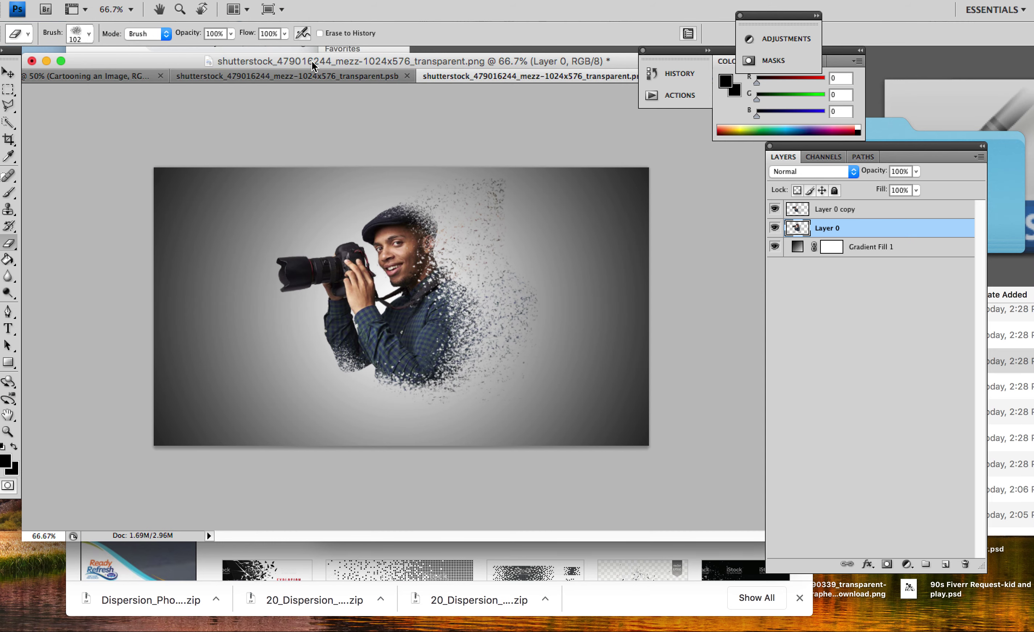
left_click(102, 0)
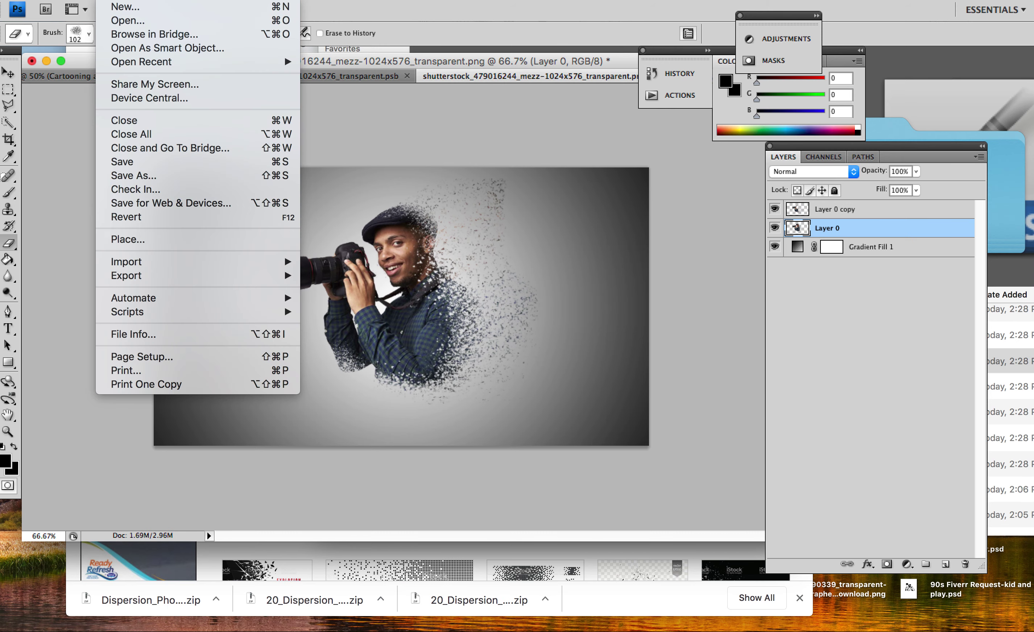
left_click(127, 20)
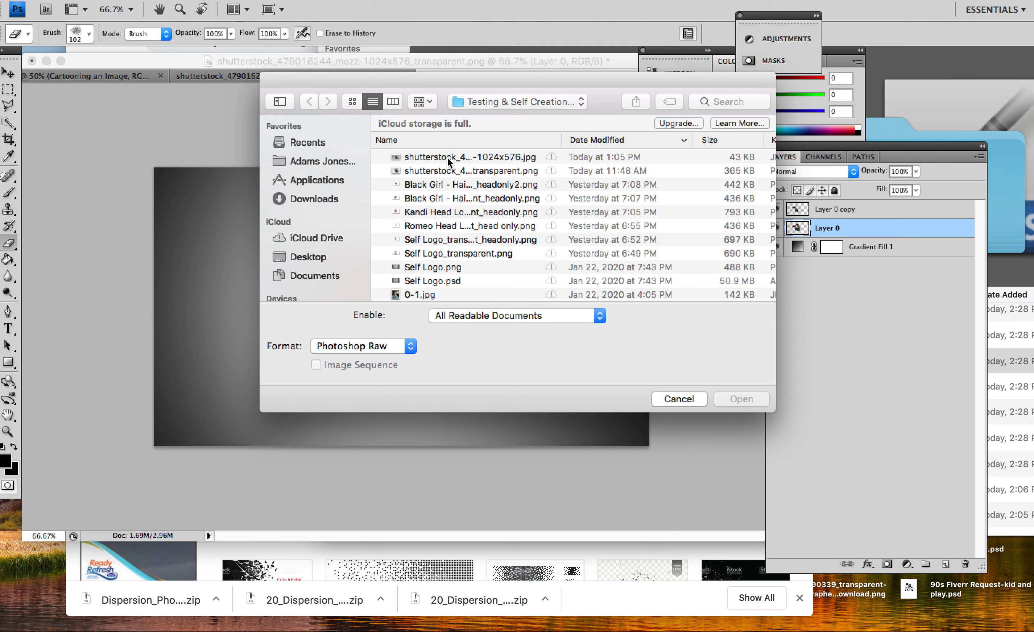
double_click(447, 171)
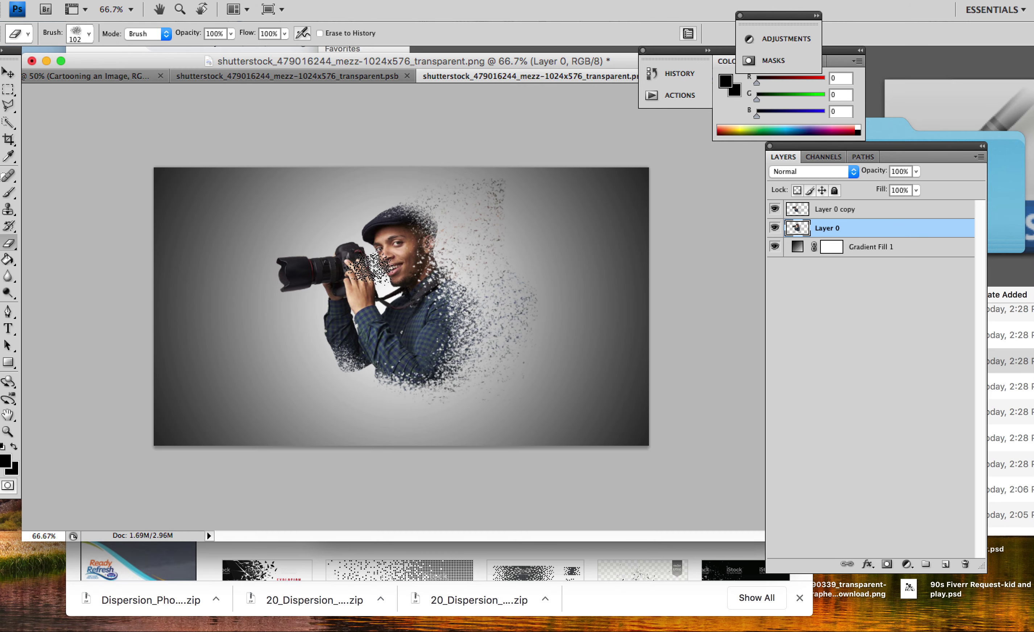
key("super+z")
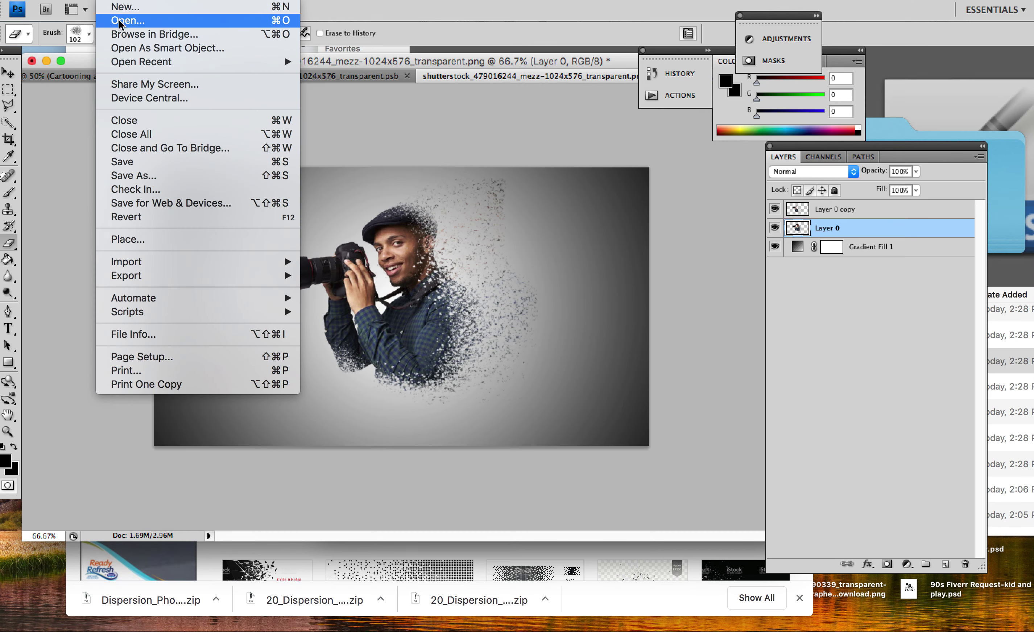
left_click(119, 20)
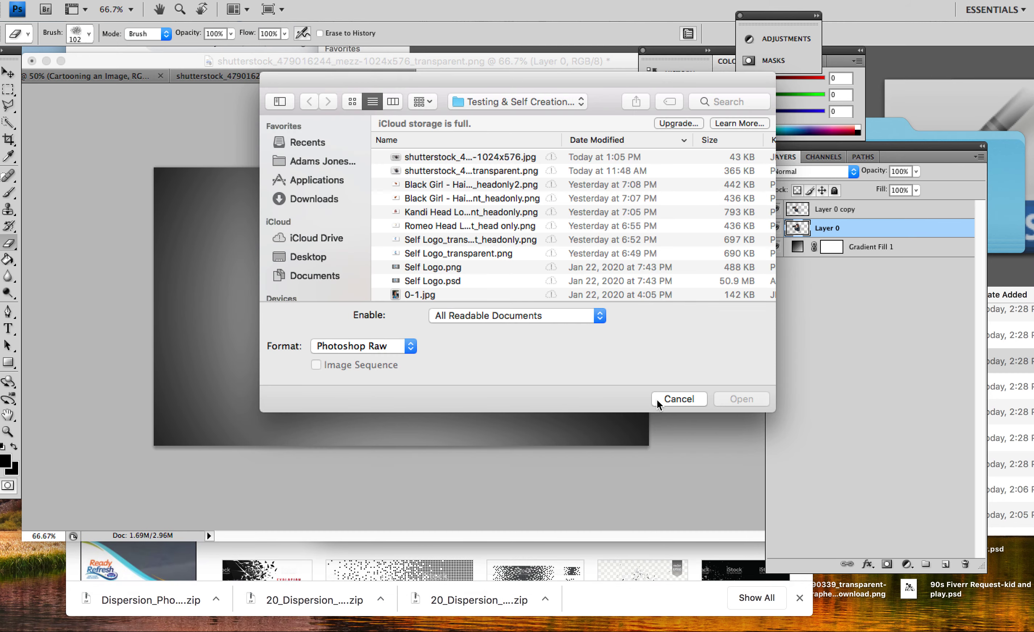
left_click(679, 399)
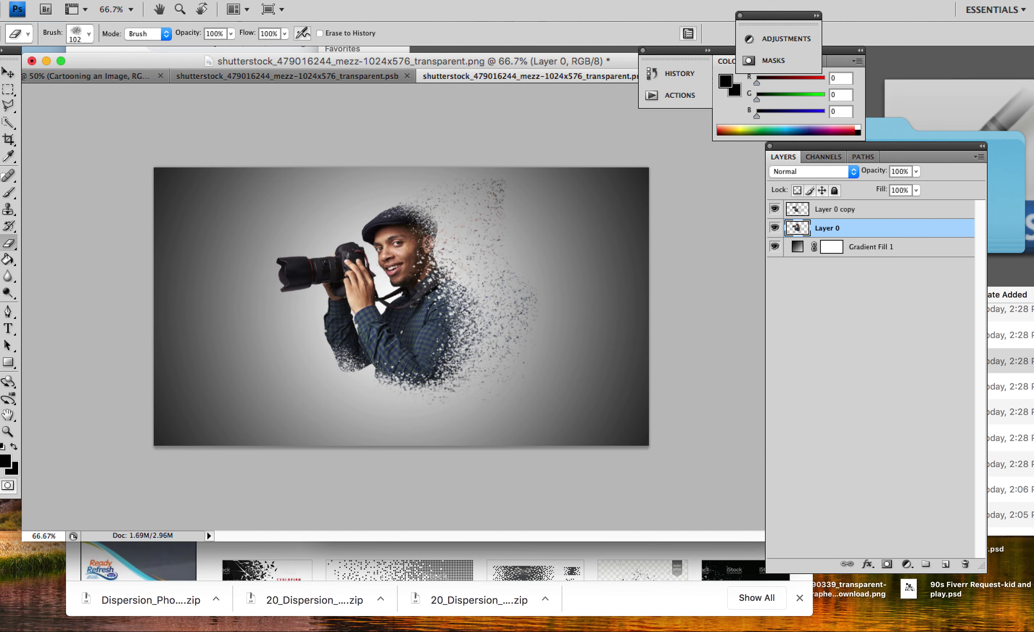
Create a blank Untitled-2 document, then open shutterstock_479016244_mezz-1024x576.jpg
left_click(107, 0)
left_click(117, 5)
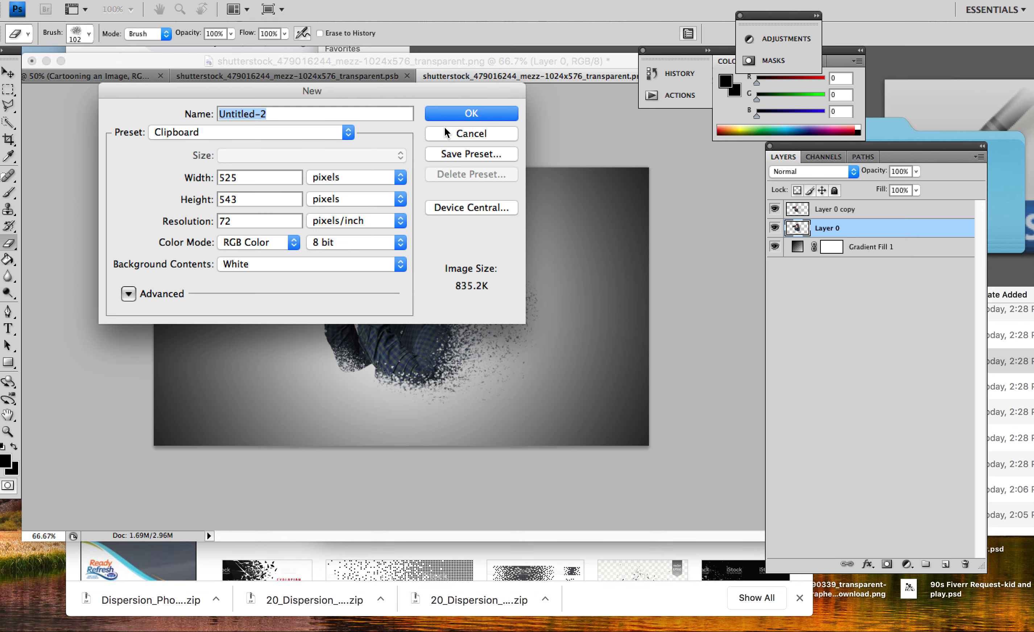
left_click(448, 114)
left_click(111, 1)
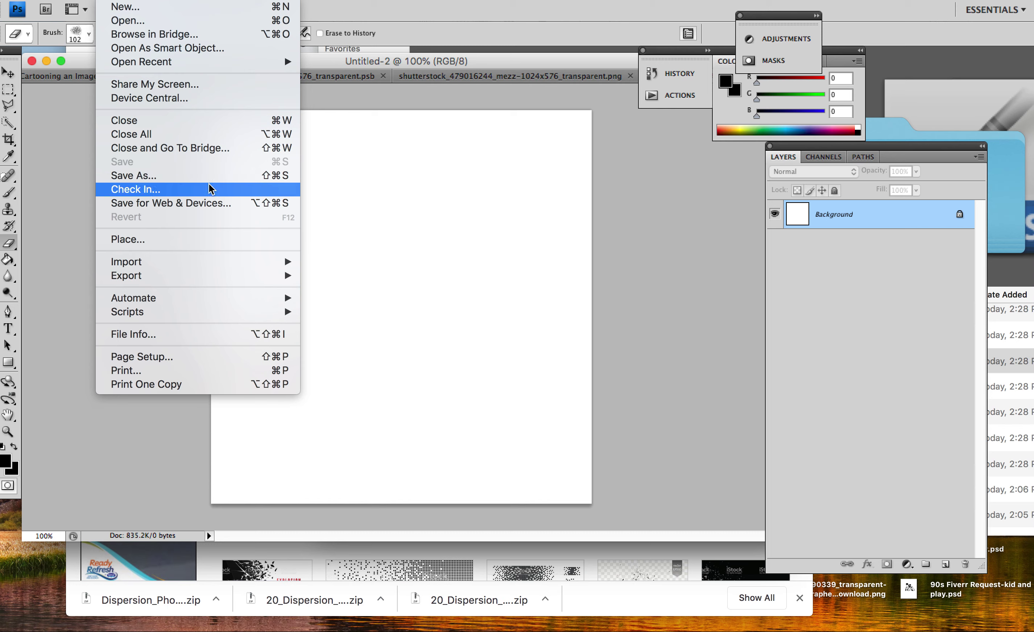
left_click(219, 20)
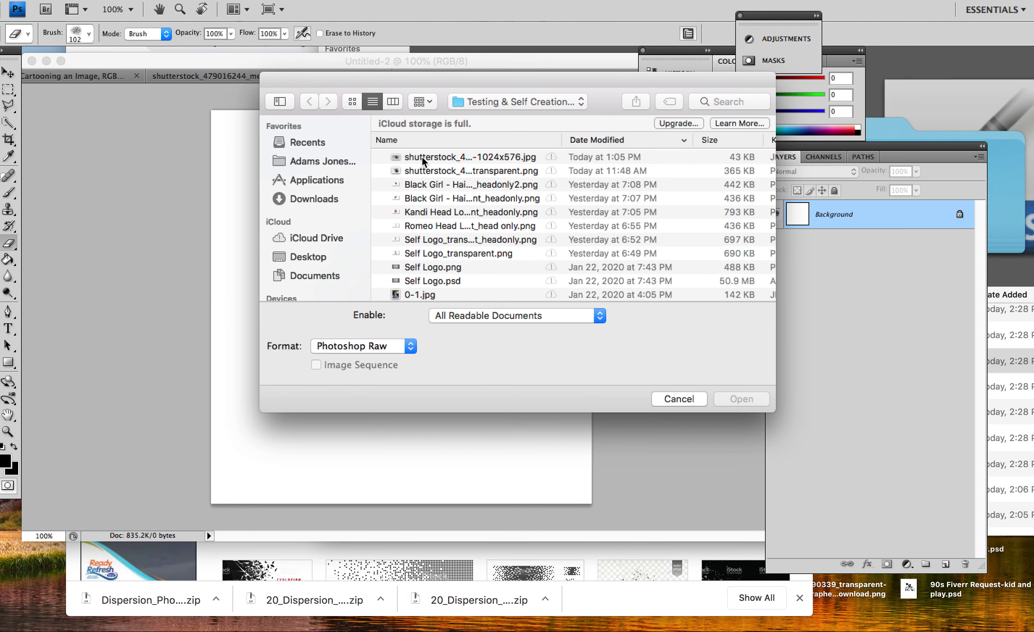
double_click(422, 157)
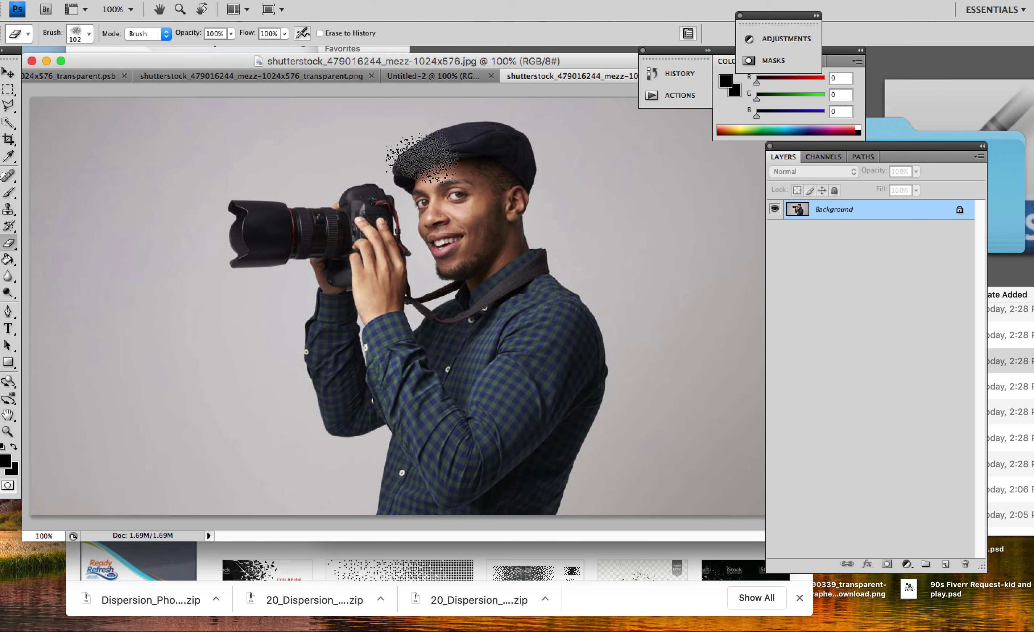
Switch back to shutterstock_479016244_mezz-1024x576_transparent.png from the recent files list
left_click(137, 0)
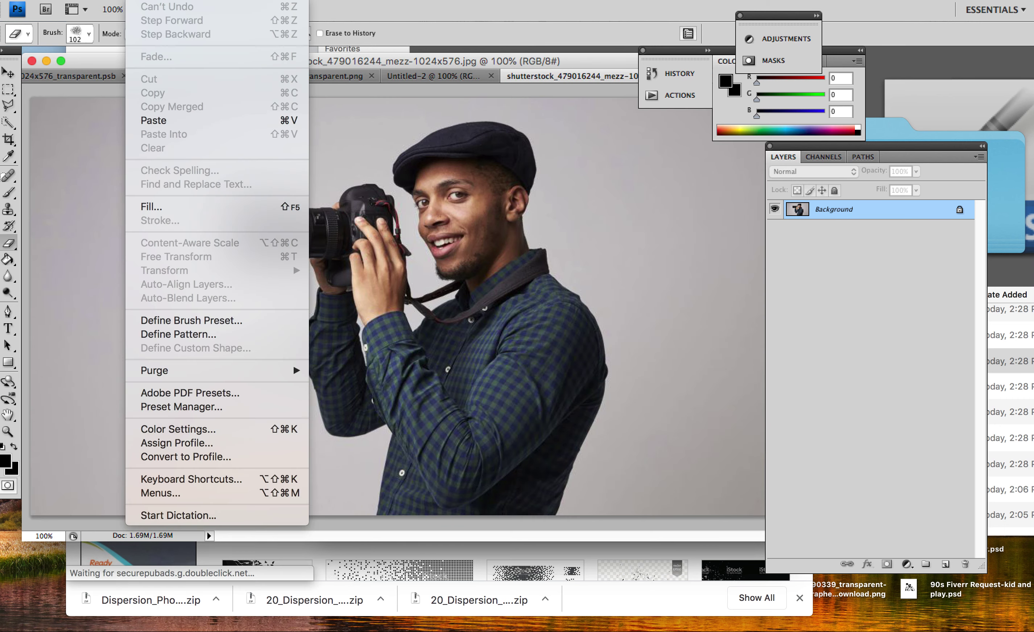
left_click(845, 311)
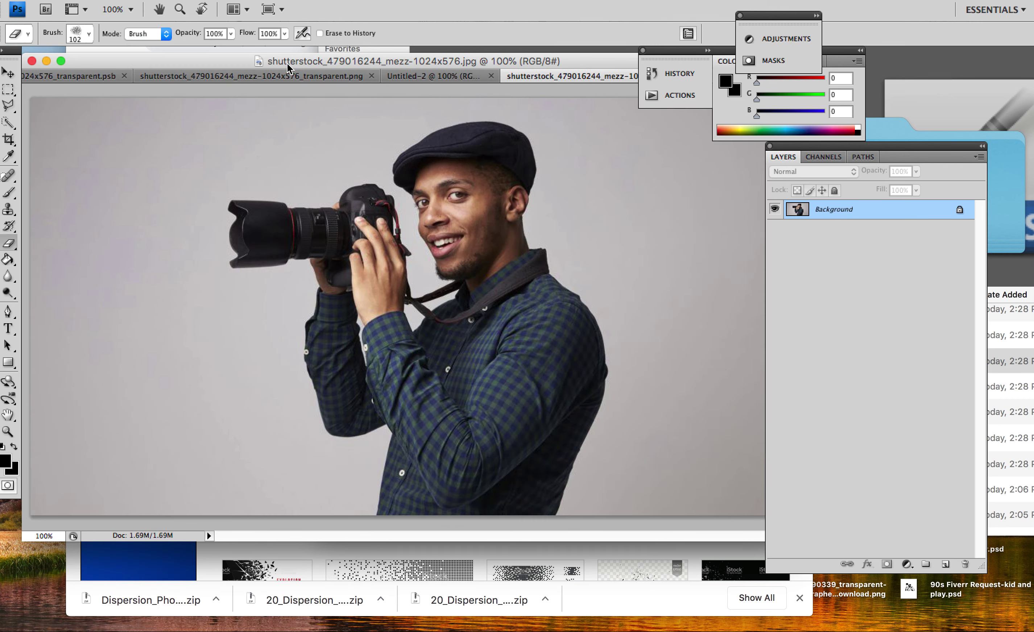
left_click(111, 2)
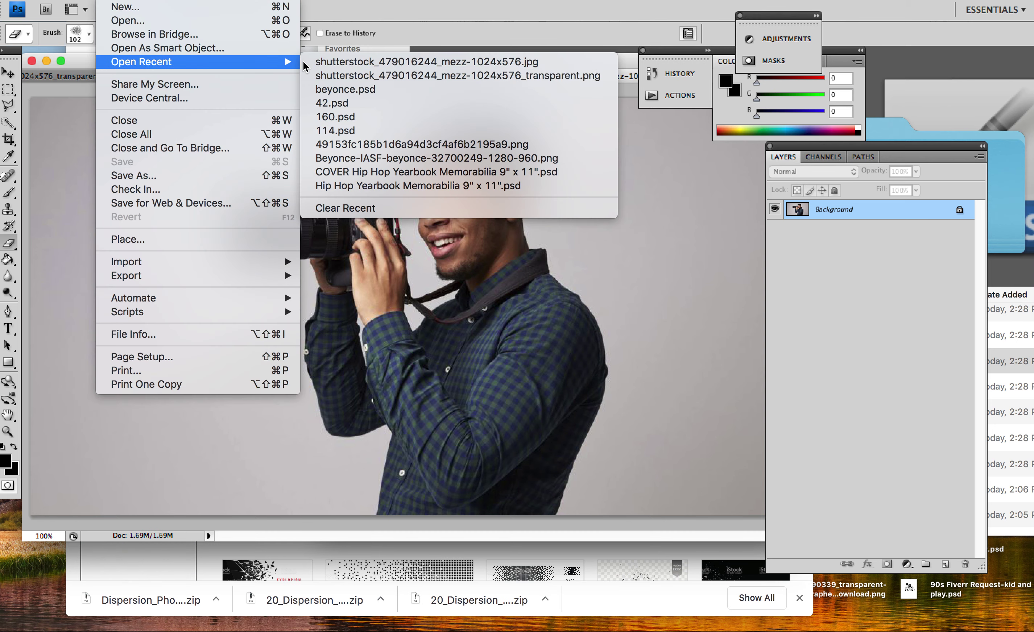
left_click(403, 75)
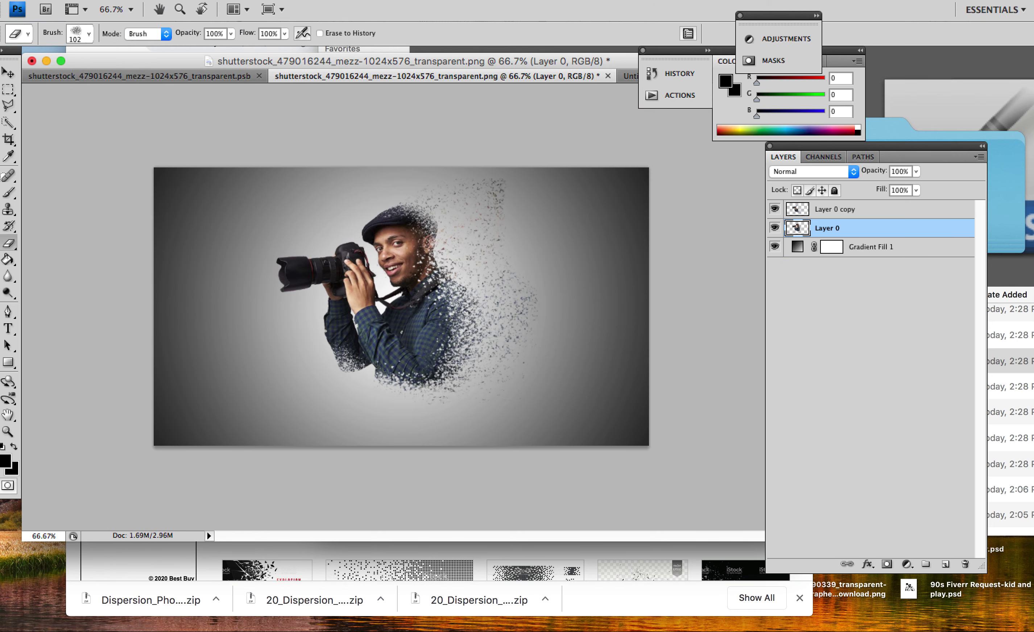
Add a new empty Layer 1 and move it to the top of the layer stack
left_click(773, 228)
left_click(773, 229)
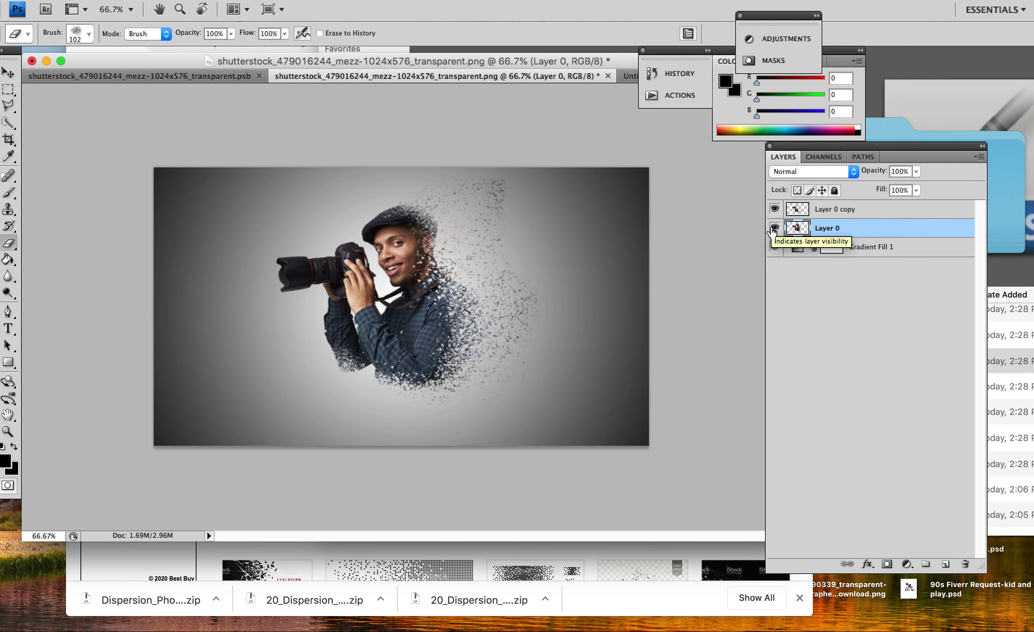
left_click(946, 565)
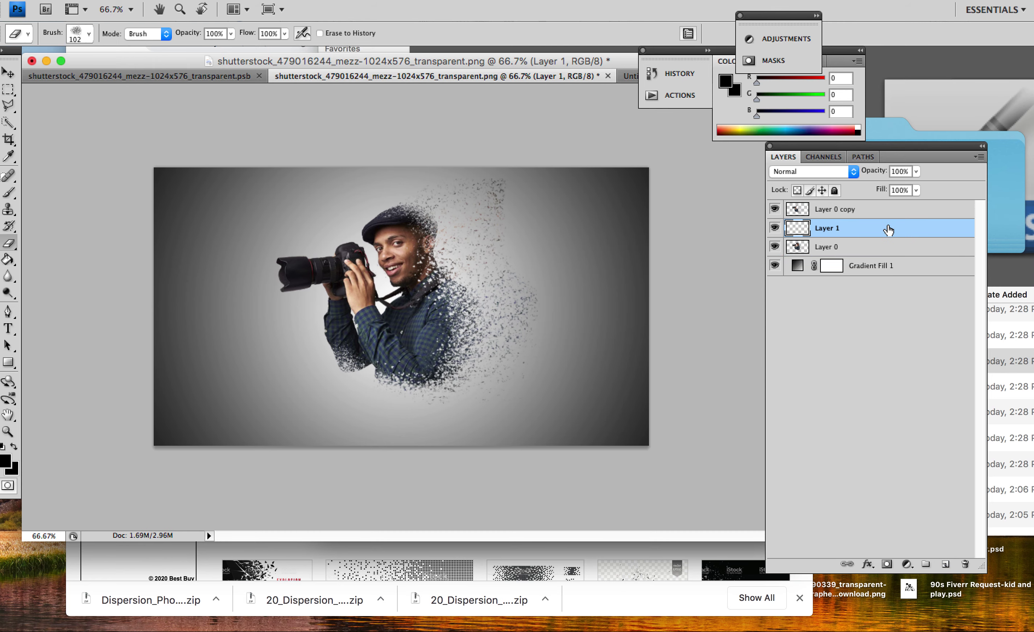
left_click_drag(888, 230, 888, 204)
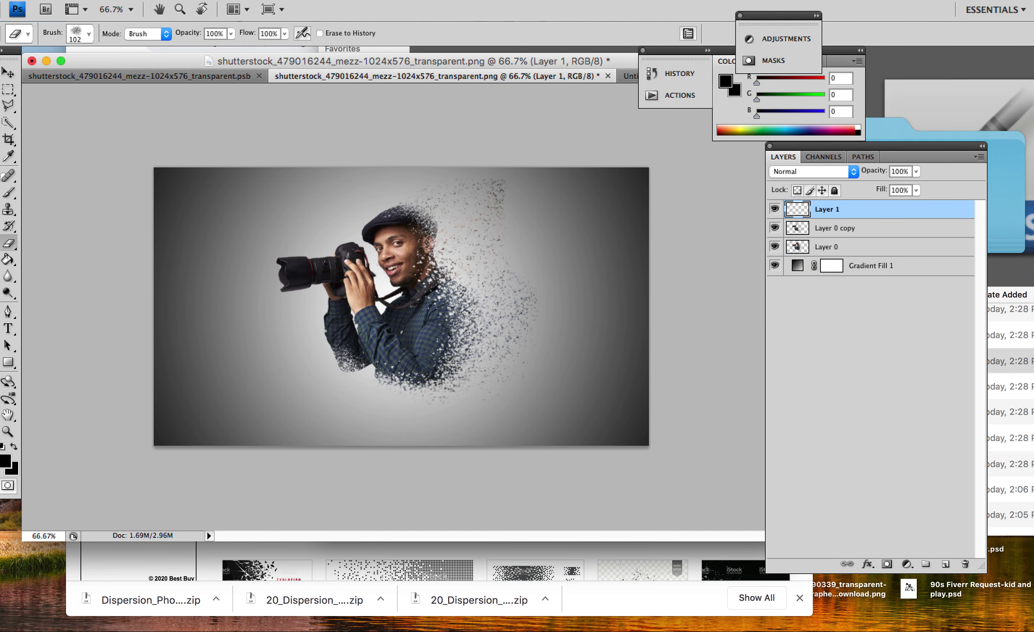
Open the transparent png, then choose it as the image to place into the composition
left_click(107, 1)
mouse_move(141, 63)
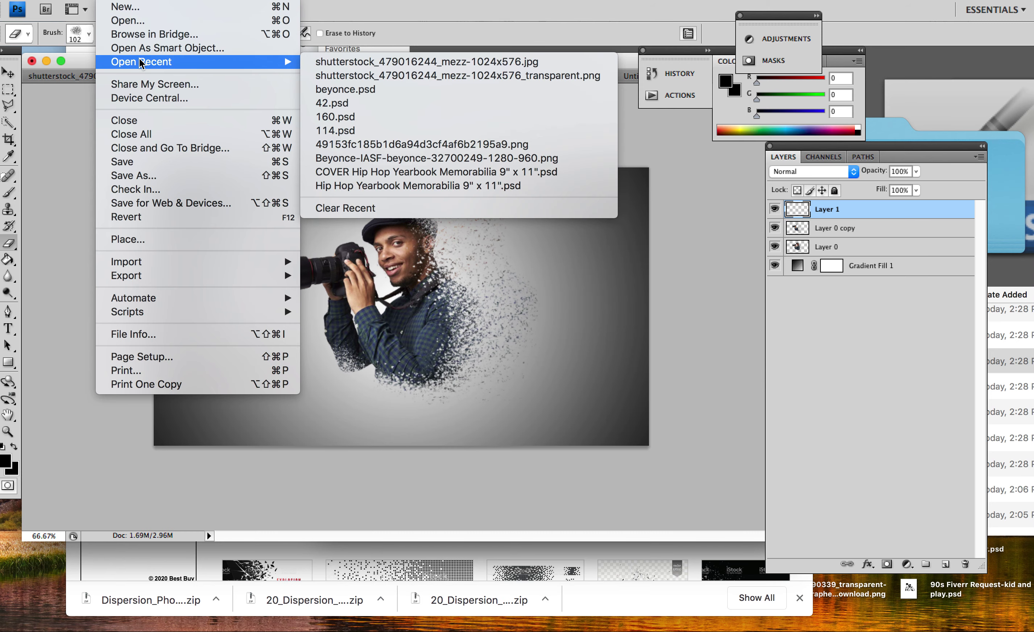
left_click(153, 21)
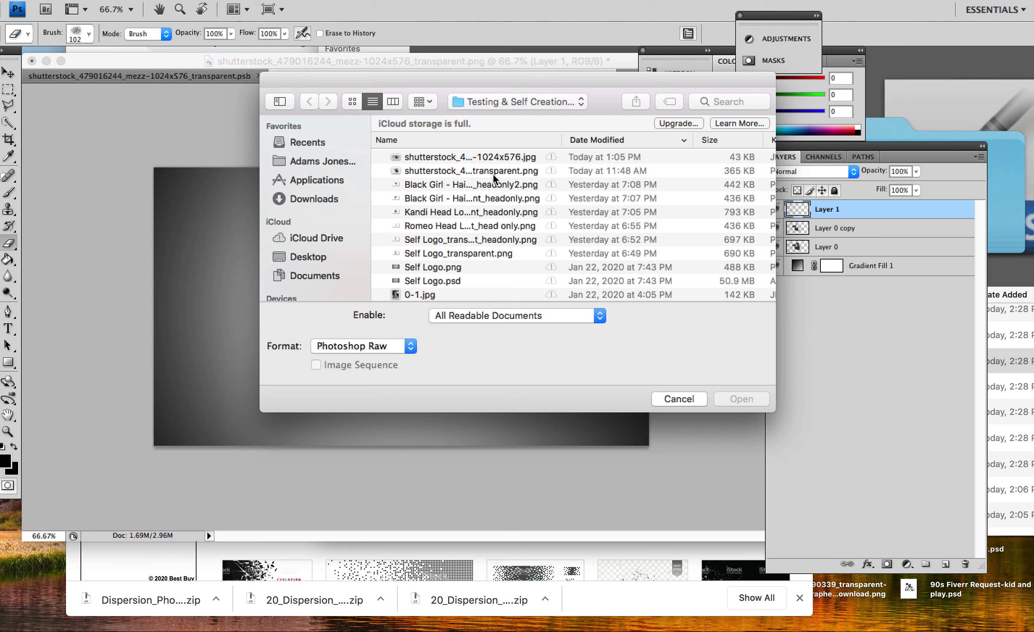
double_click(492, 171)
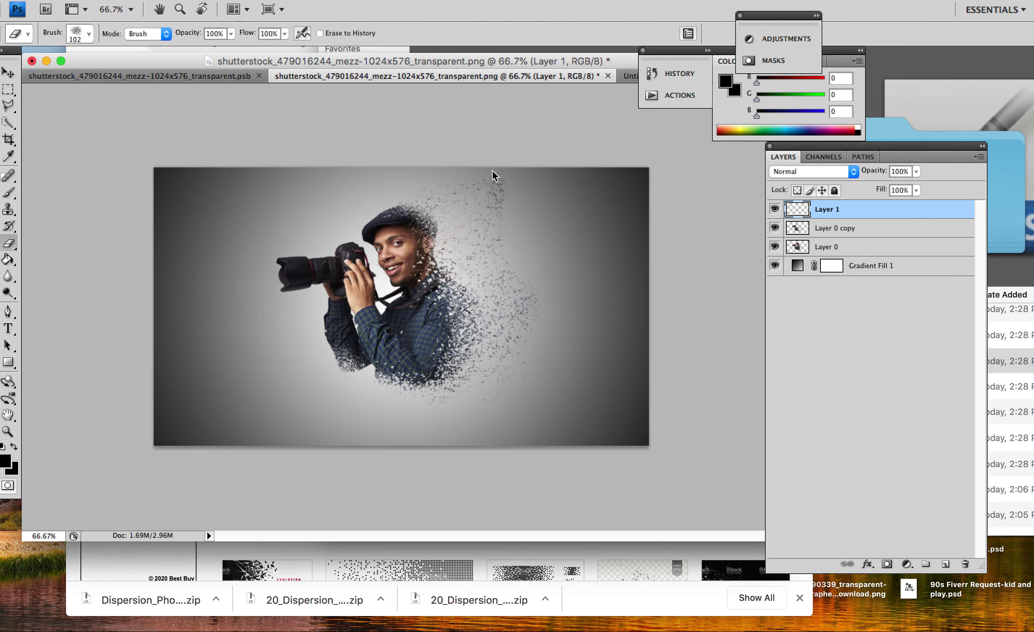
left_click(107, 1)
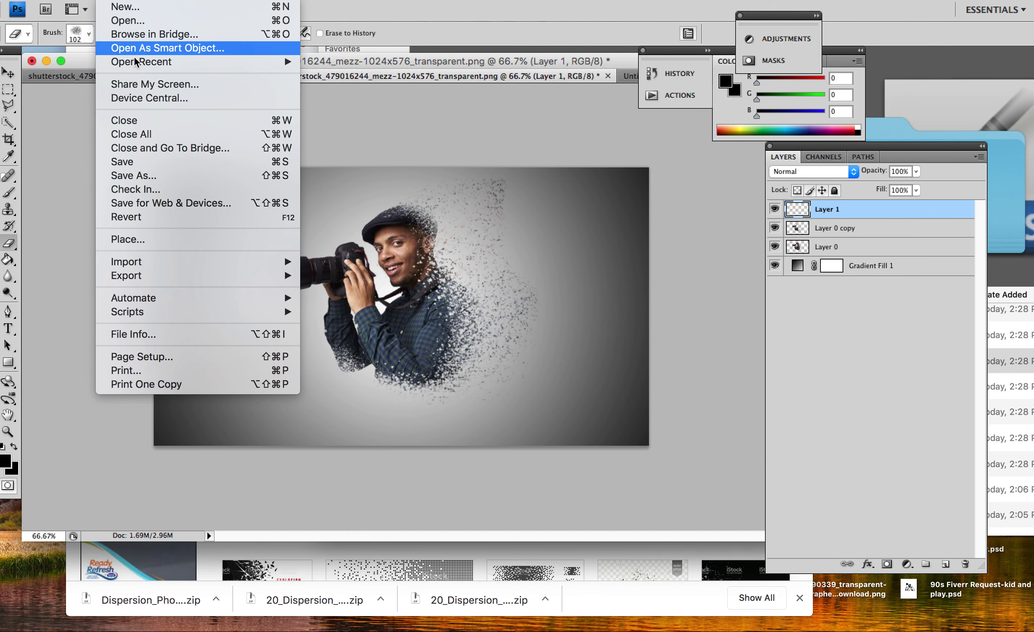
left_click(139, 241)
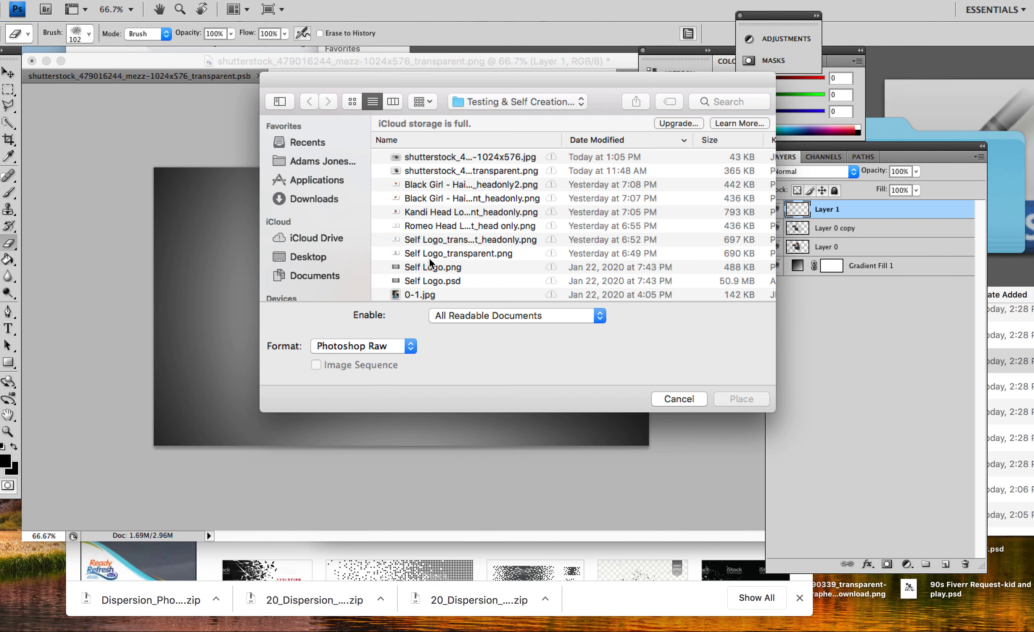
left_click(439, 174)
Commit the placed cutout and hide Layer 0 and Layer 0 copy
key("Return")
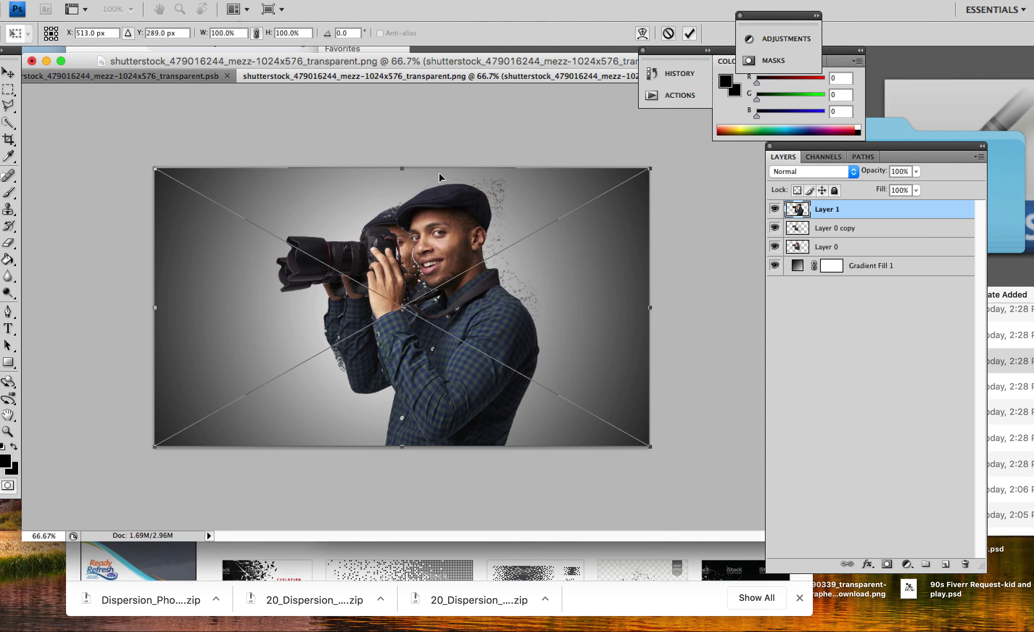
key("e")
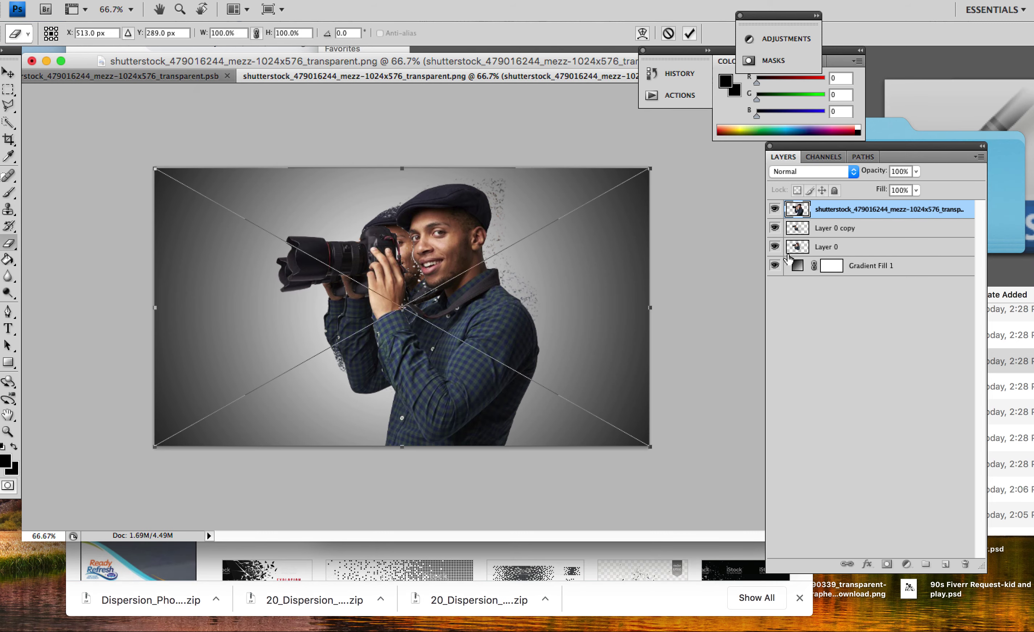
left_click(775, 248)
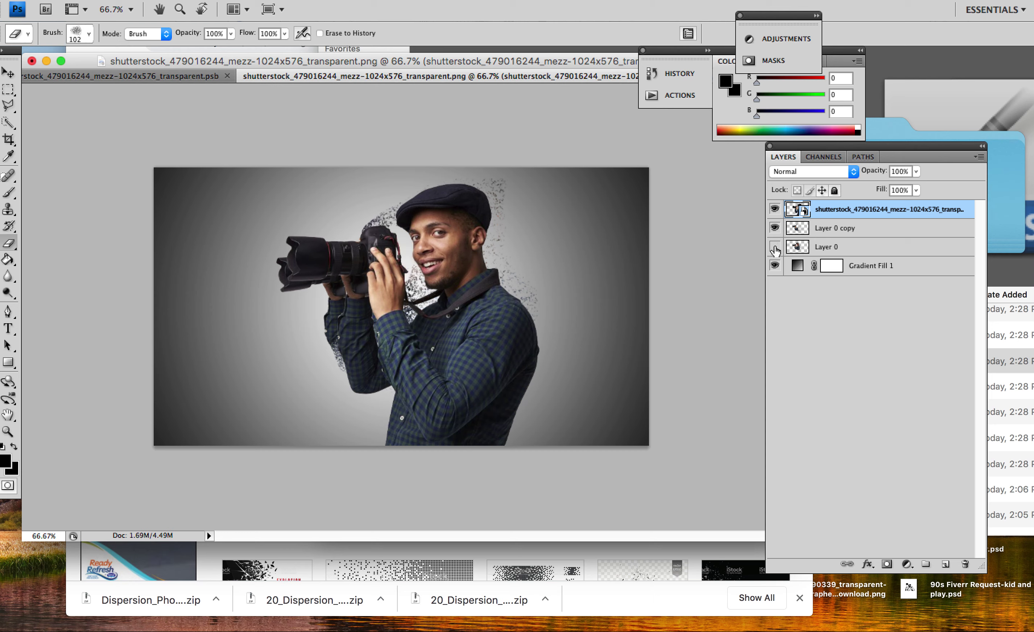
left_click(775, 229)
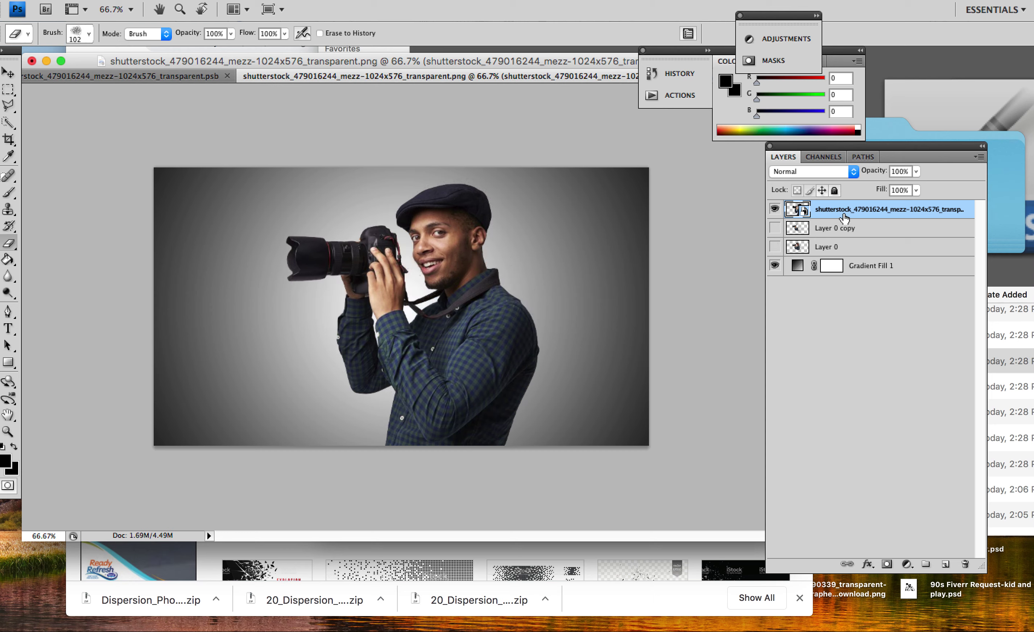
Move the man with the camera left of centre and reselect the top photo layer
left_click(8, 72)
left_click_drag(432, 329, 354, 326)
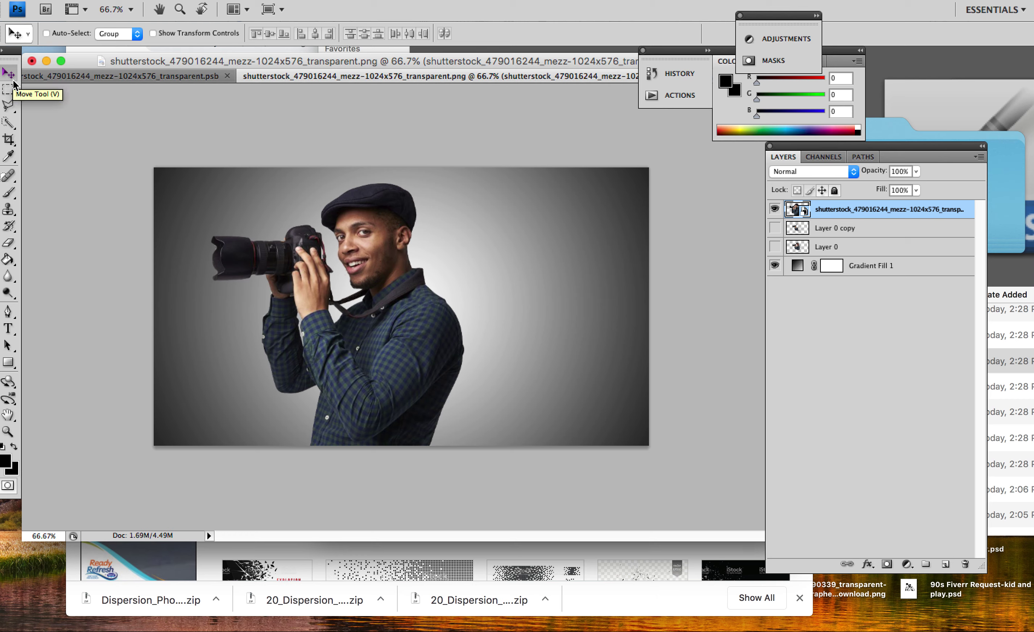
left_click(847, 226)
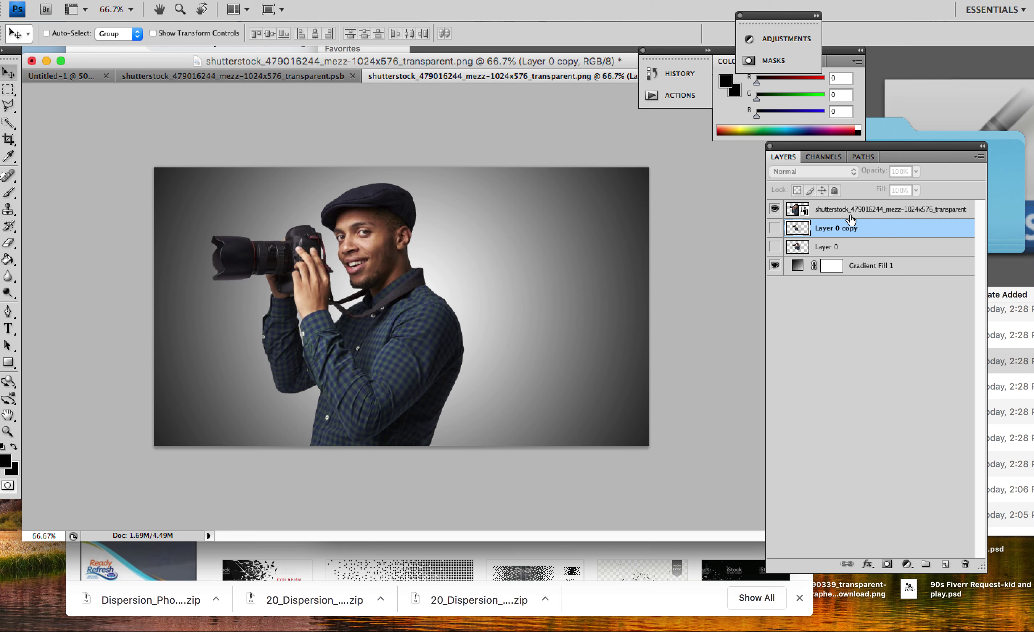
left_click(850, 212)
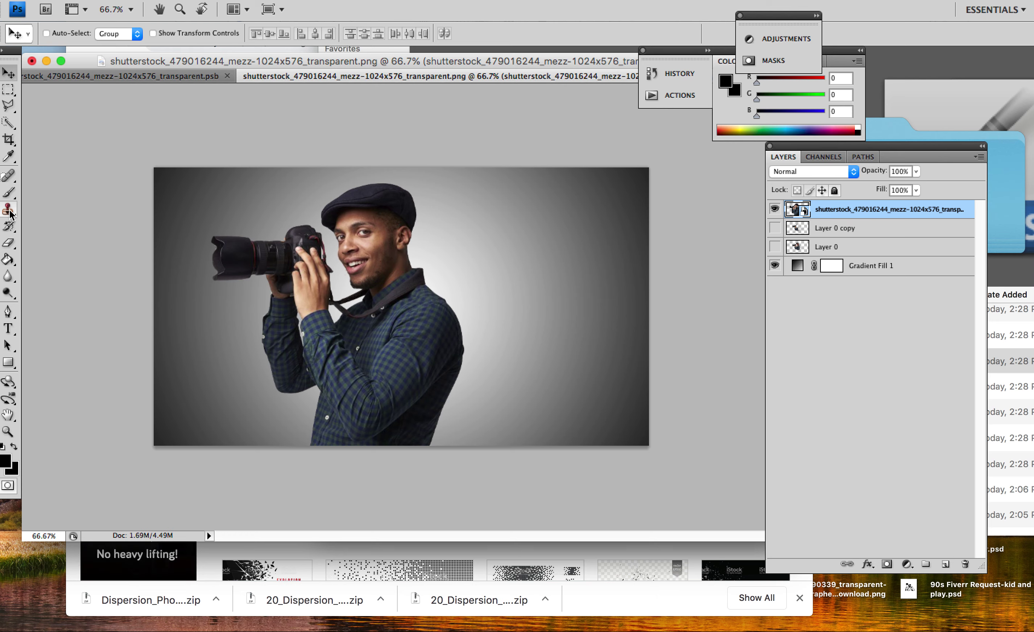
left_click(9, 243)
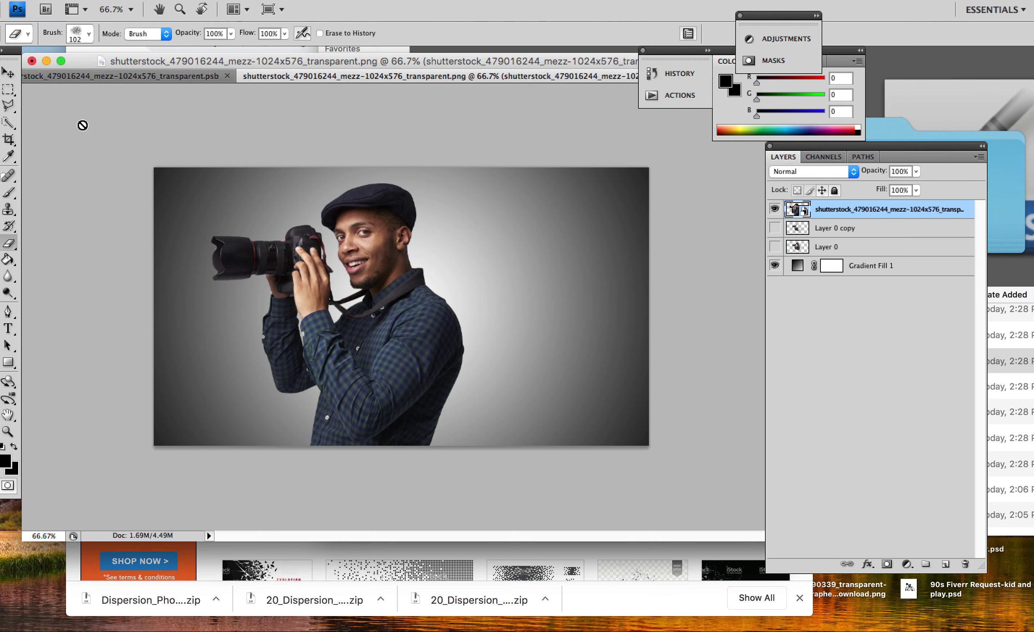
Give the eraser the 2500 scatter particle-dispersion brush preset at 267 px diameter
left_click(89, 34)
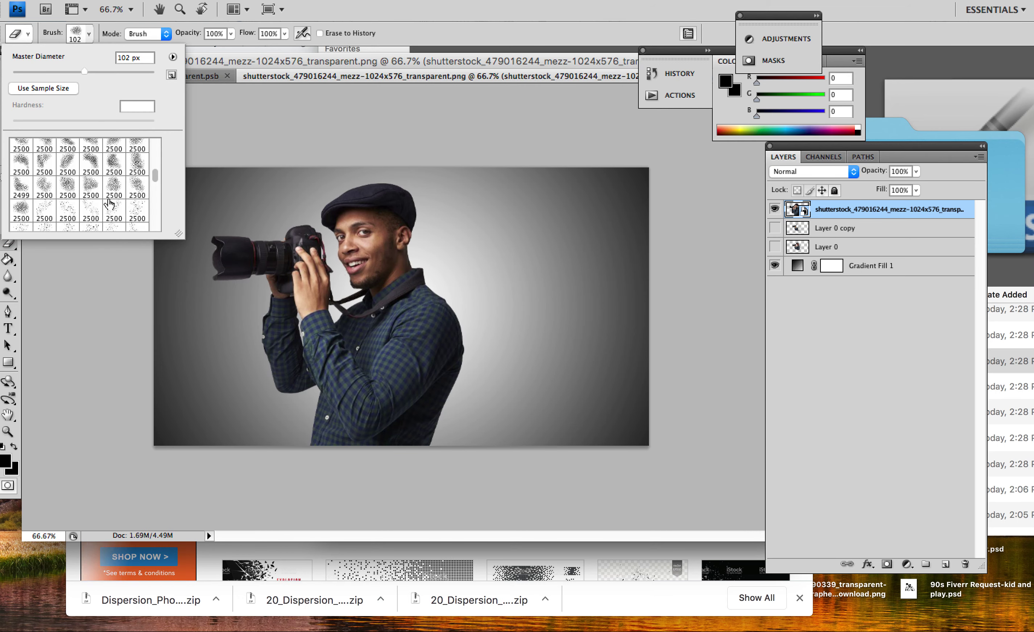
scroll(109, 205, "down", 3)
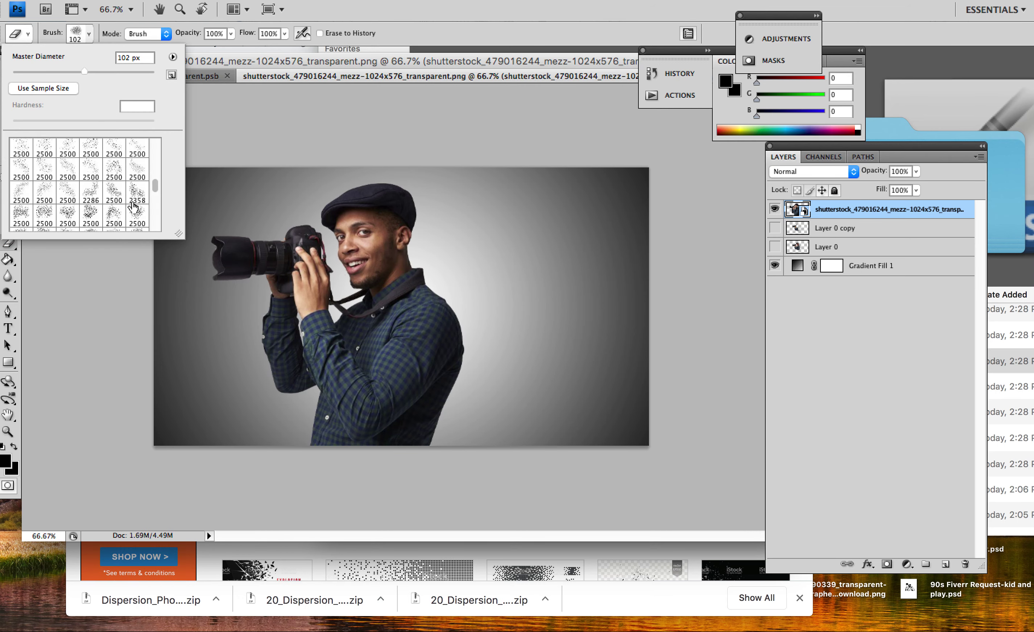
left_click(120, 217)
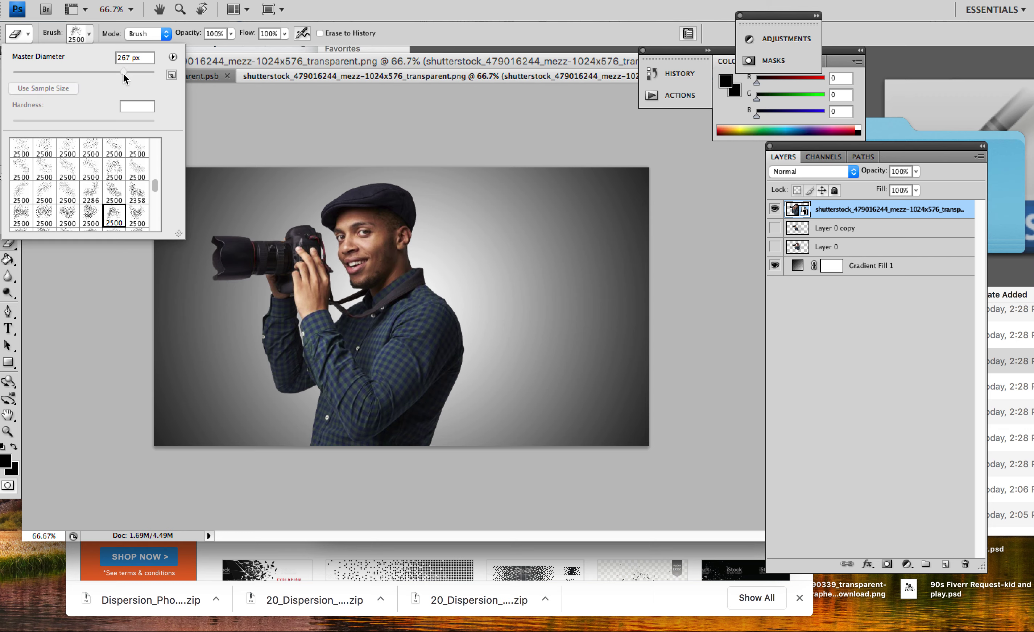
left_click_drag(124, 75, 124, 75)
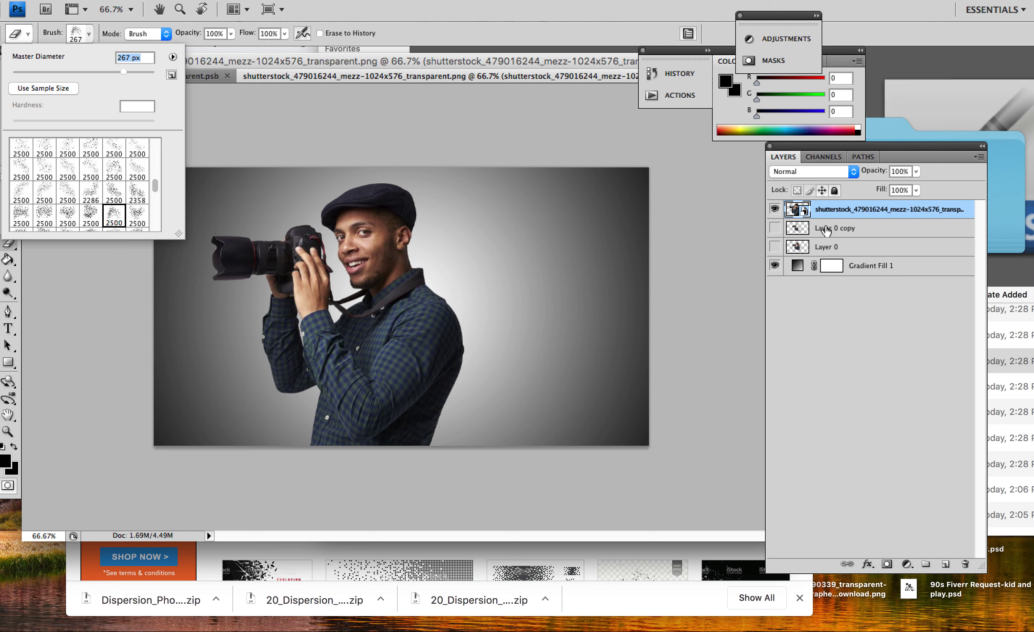
Rasterize the photo layer and erase particle speckles from the hat, shoulder, back and torso
right_click(826, 212)
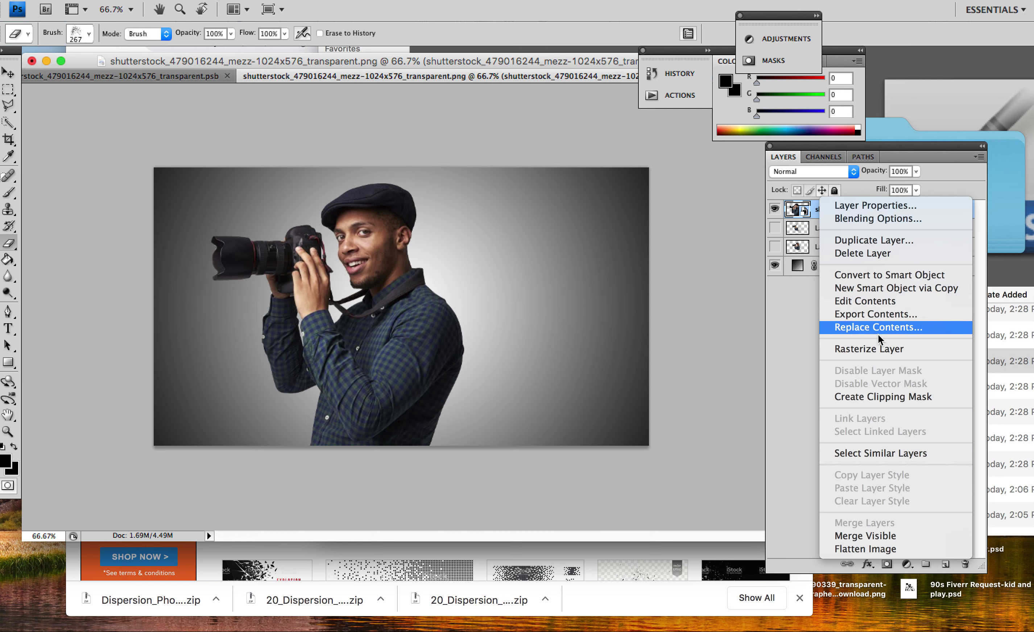
left_click(881, 353)
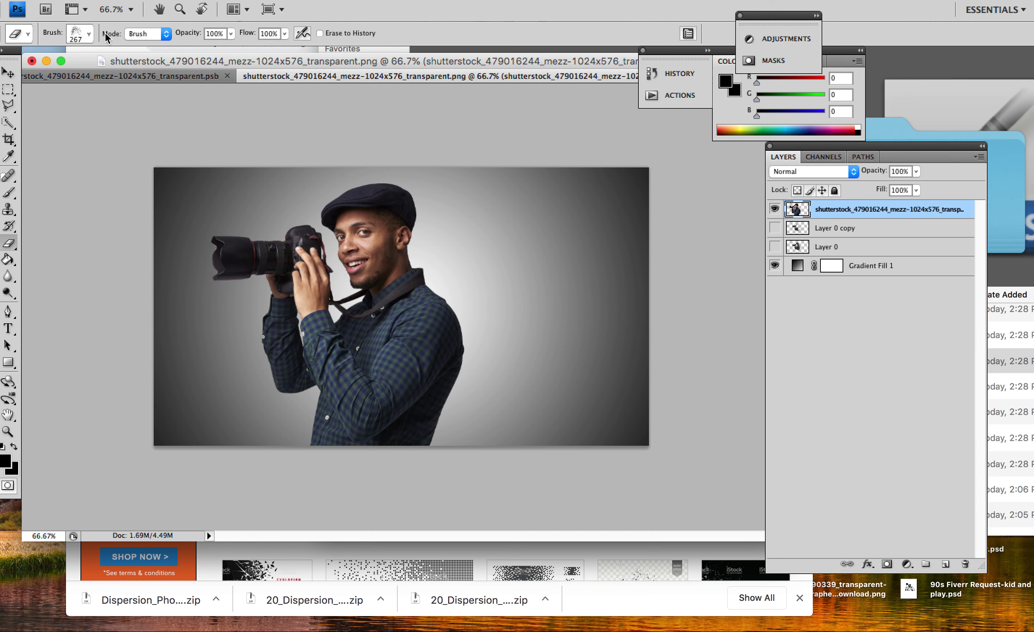
left_click(85, 33)
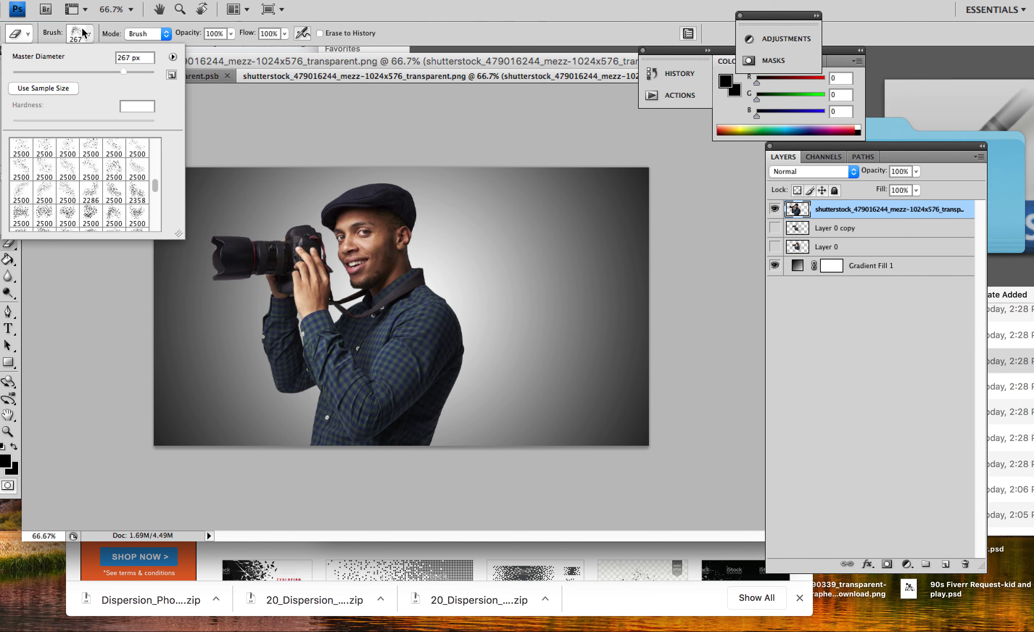
left_click_drag(463, 324, 424, 202)
mouse_move(495, 340)
left_mouse_down()
mouse_move(476, 391)
mouse_move(492, 334)
left_mouse_up()
mouse_move(494, 294)
left_mouse_down()
mouse_move(471, 432)
mouse_move(450, 481)
left_mouse_up()
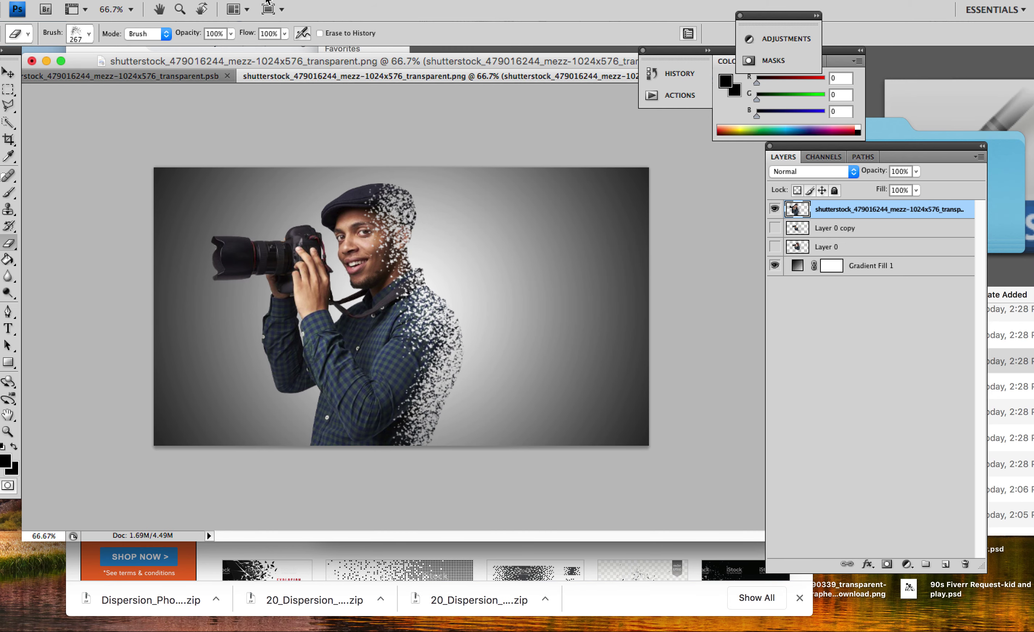
left_click(296, 0)
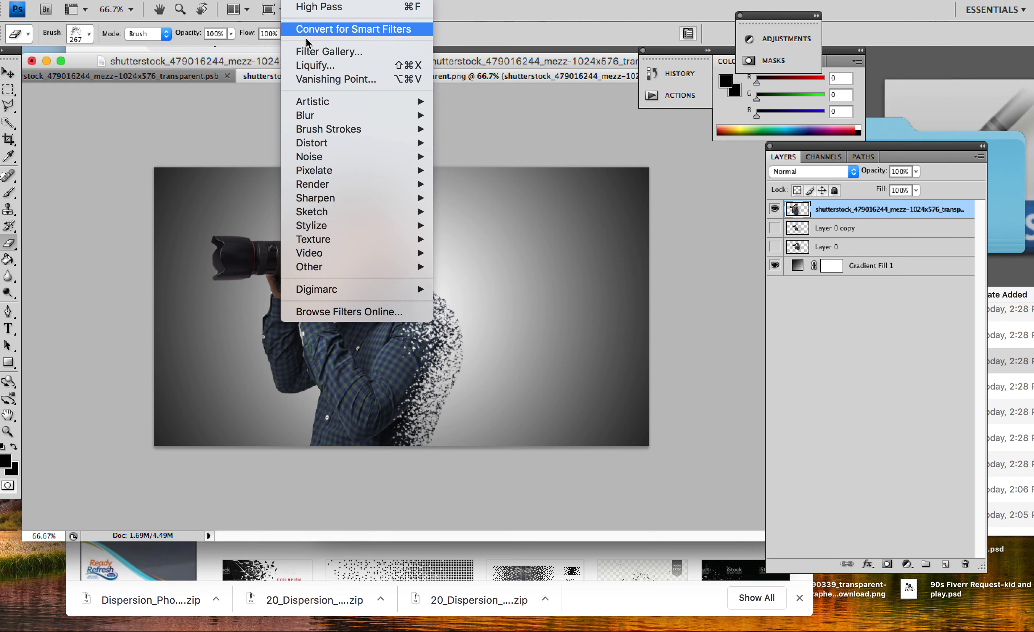
Use Liquify Forward Warp to smear the hat, face and shirt streaks rightward, then apply
left_click(314, 65)
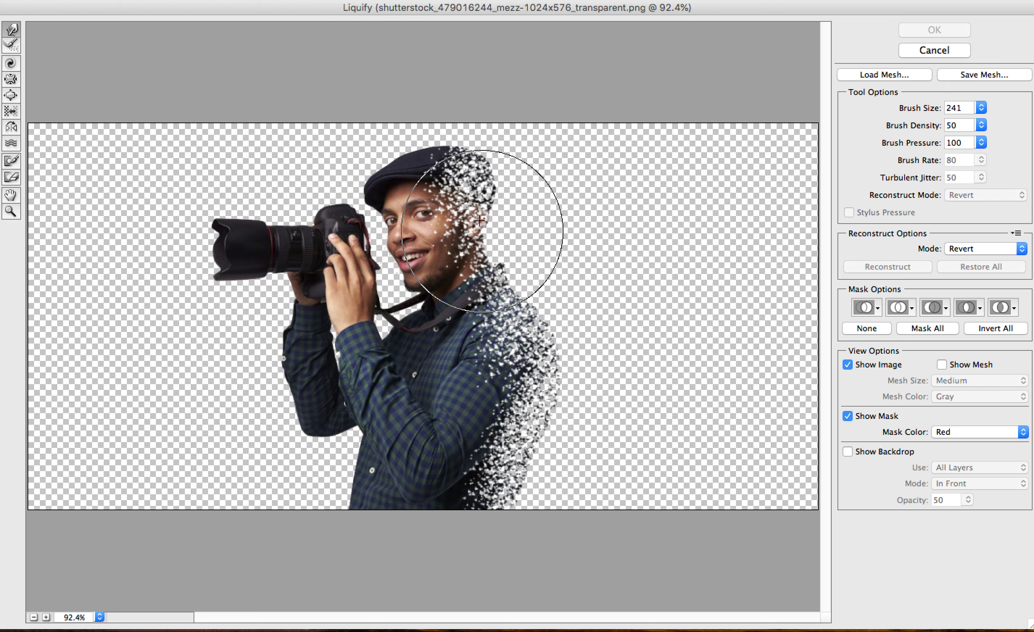
mouse_move(438, 166)
left_mouse_down()
mouse_move(561, 147)
mouse_move(484, 236)
mouse_move(600, 235)
mouse_move(511, 291)
mouse_move(631, 296)
mouse_move(520, 363)
mouse_move(658, 365)
mouse_move(526, 429)
mouse_move(654, 430)
mouse_move(535, 482)
mouse_move(719, 485)
mouse_move(512, 504)
mouse_move(824, 490)
mouse_move(758, 461)
mouse_move(563, 430)
mouse_move(809, 353)
mouse_move(567, 361)
mouse_move(704, 303)
mouse_move(583, 295)
mouse_move(600, 246)
mouse_move(698, 205)
mouse_move(552, 204)
mouse_move(710, 123)
mouse_move(542, 140)
mouse_move(710, 82)
left_mouse_up()
left_click_drag(449, 132, 565, 93)
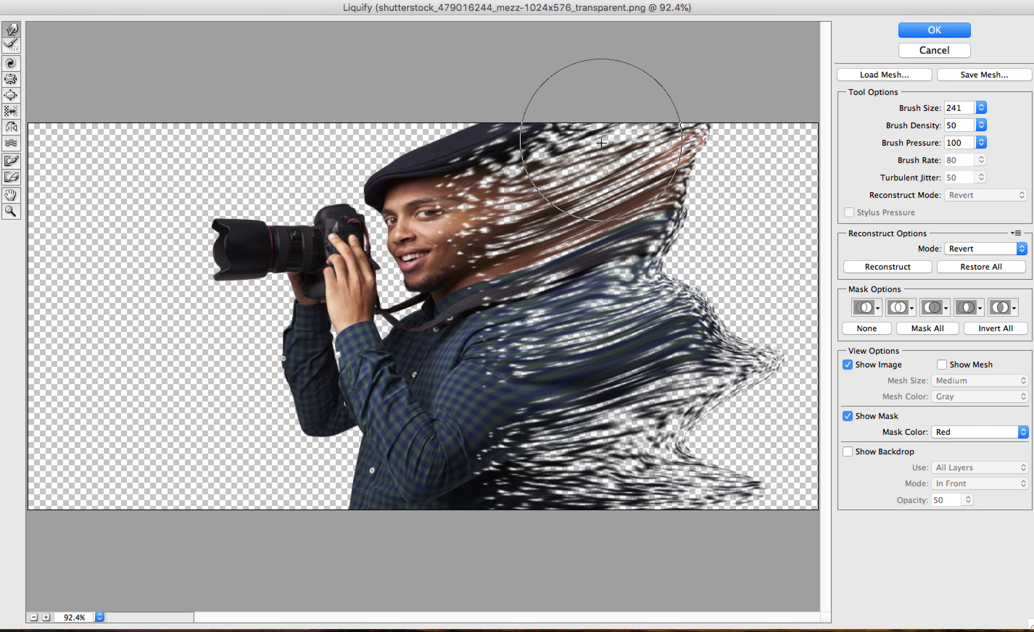
mouse_move(601, 143)
left_mouse_down()
mouse_move(729, 120)
mouse_move(739, 212)
mouse_move(760, 276)
mouse_move(791, 288)
left_mouse_up()
left_click_drag(741, 338, 863, 342)
left_click_drag(605, 463, 796, 449)
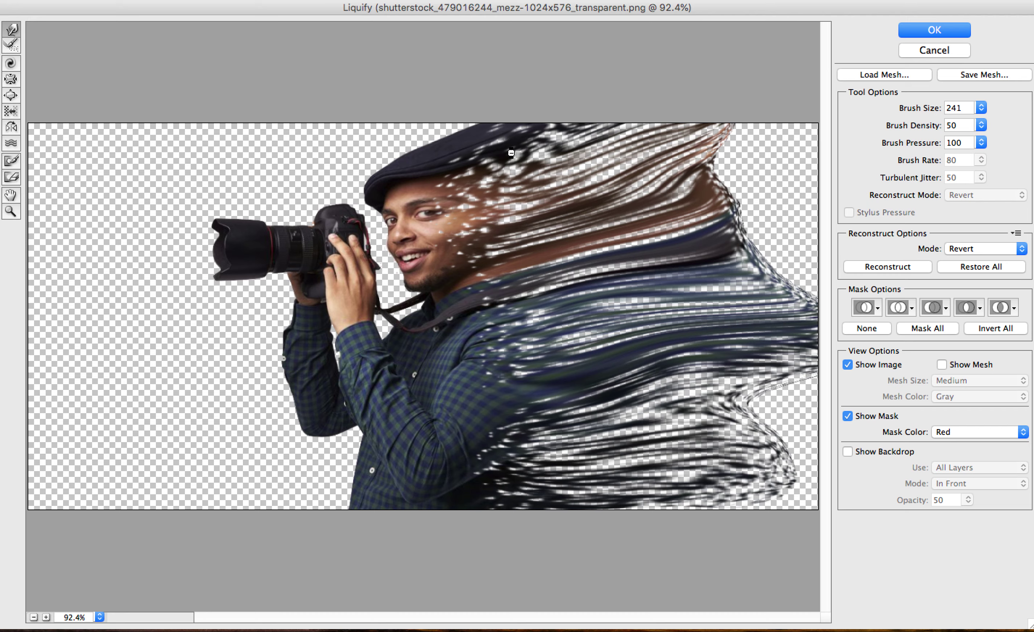
key("Return")
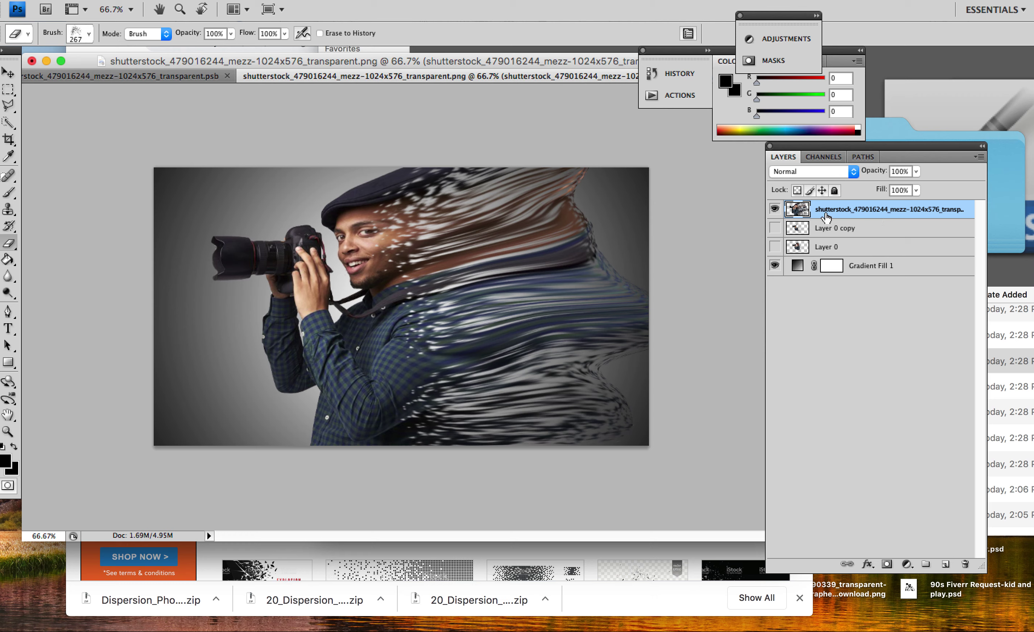
Undo the Liquify smear on the photo layer
key("super+z")
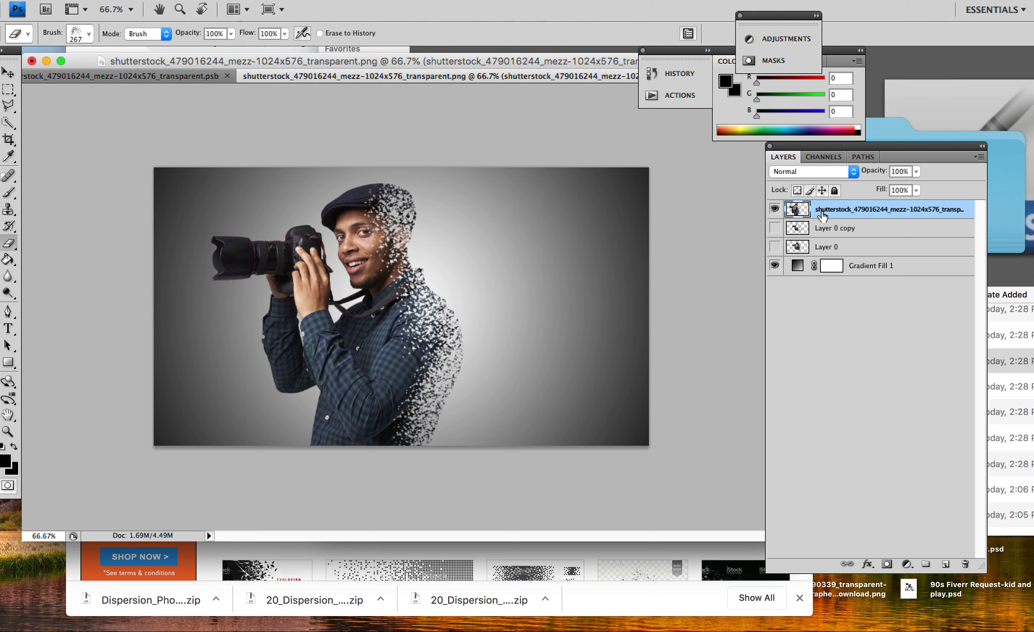
right_click(823, 216)
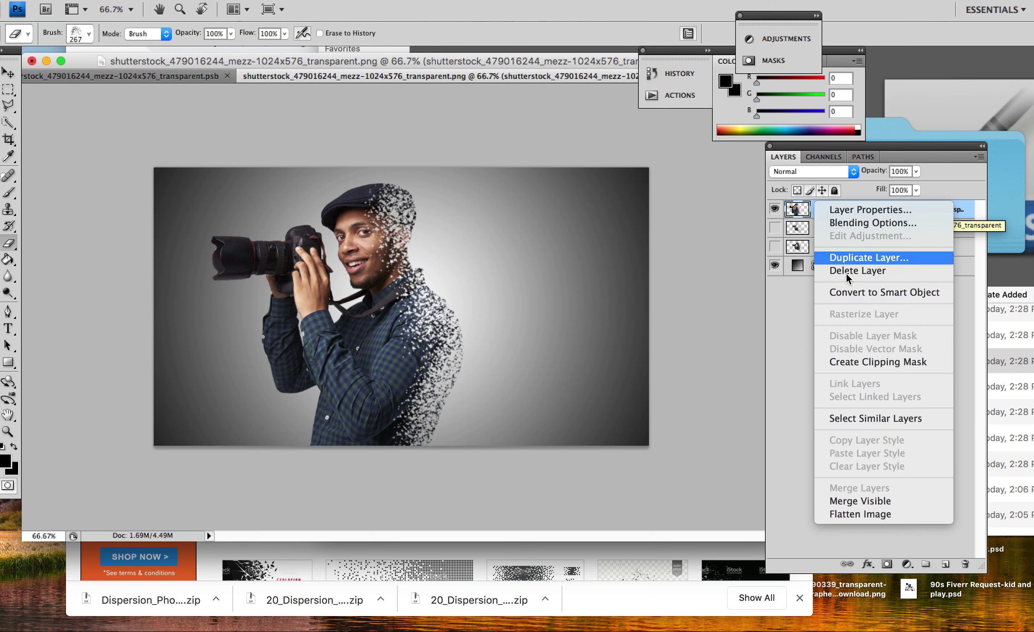
left_click(763, 314)
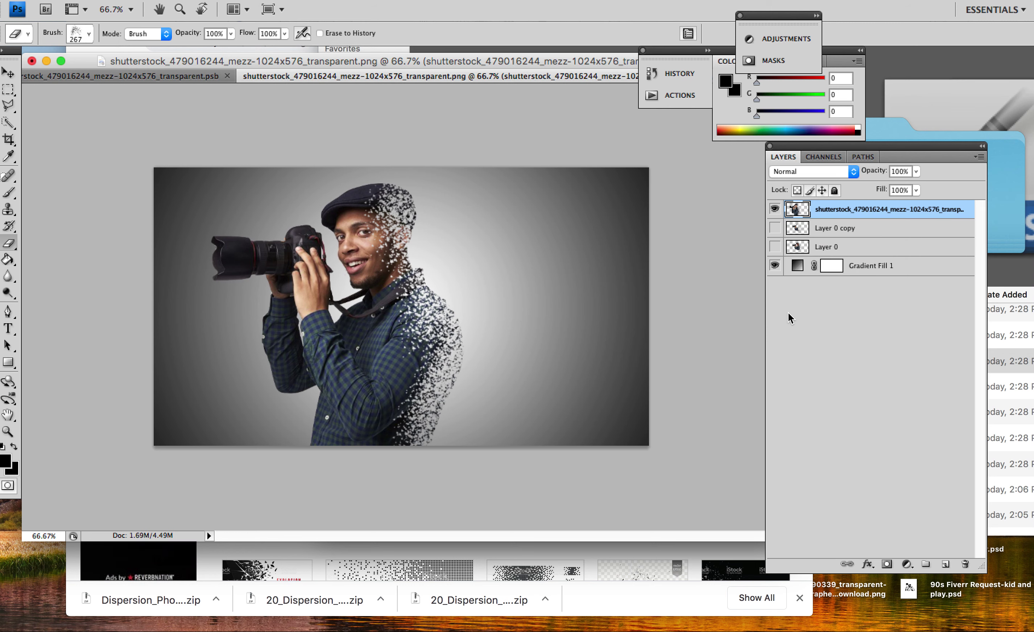
Duplicate the speckled photo layer with Cmd+J and open Liquify on the copy
key("super+j")
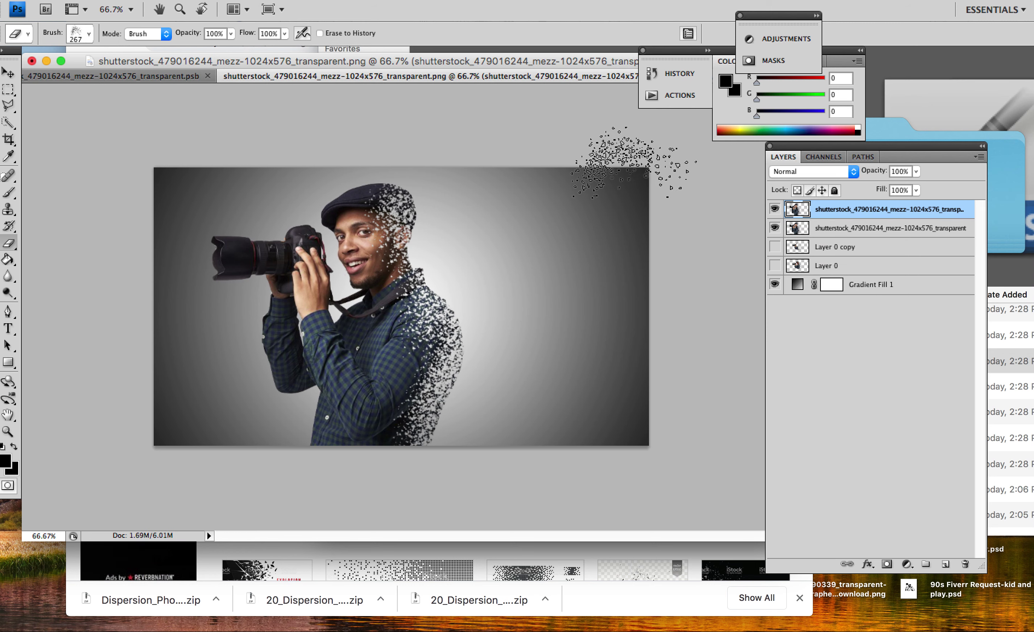
left_click(257, 0)
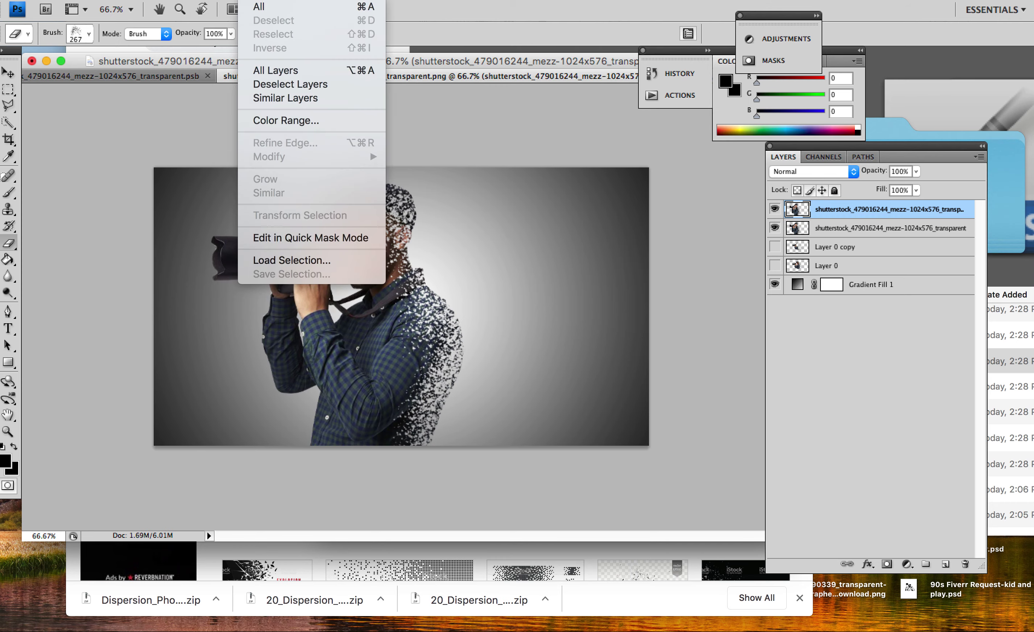
mouse_move(298, 0)
left_click(328, 71)
left_click(319, 66)
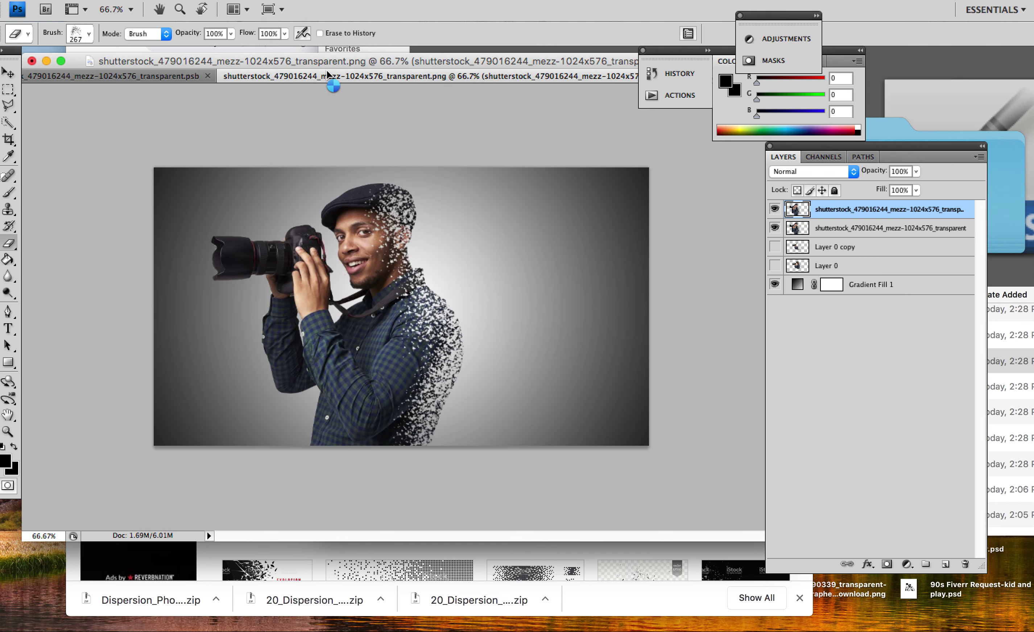
Warp the copy's face, hair, head and shirt edge rightward into streaks and apply Liquify
mouse_move(526, 191)
left_mouse_down()
mouse_move(625, 180)
mouse_move(514, 225)
mouse_move(490, 250)
mouse_move(658, 247)
mouse_move(509, 298)
mouse_move(617, 324)
mouse_move(686, 315)
mouse_move(441, 398)
mouse_move(683, 399)
mouse_move(593, 409)
mouse_move(566, 441)
mouse_move(751, 444)
mouse_move(528, 497)
mouse_move(775, 512)
mouse_move(648, 474)
mouse_move(812, 411)
mouse_move(617, 383)
mouse_move(749, 342)
mouse_move(694, 338)
mouse_move(641, 269)
mouse_move(679, 254)
mouse_move(552, 207)
mouse_move(674, 168)
mouse_move(533, 176)
mouse_move(511, 161)
mouse_move(655, 98)
mouse_move(468, 140)
mouse_move(542, 77)
mouse_move(432, 132)
mouse_move(456, 129)
mouse_move(437, 137)
mouse_move(493, 73)
mouse_move(488, 181)
mouse_move(615, 145)
mouse_move(527, 237)
mouse_move(739, 211)
mouse_move(584, 313)
mouse_move(780, 296)
mouse_move(814, 276)
mouse_move(715, 312)
mouse_move(841, 302)
left_mouse_up()
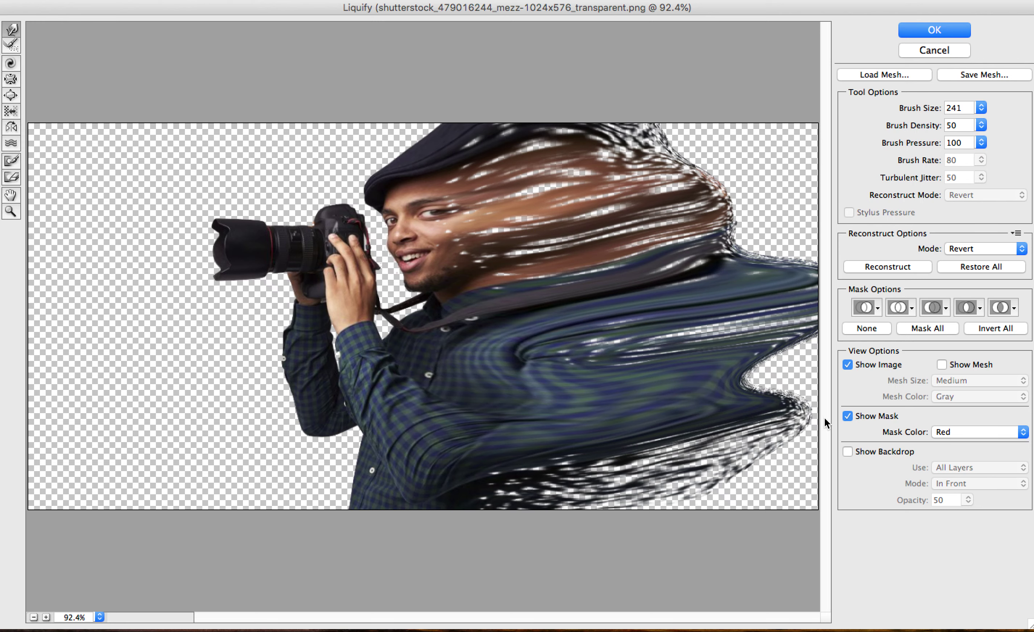
left_click_drag(718, 384, 776, 367)
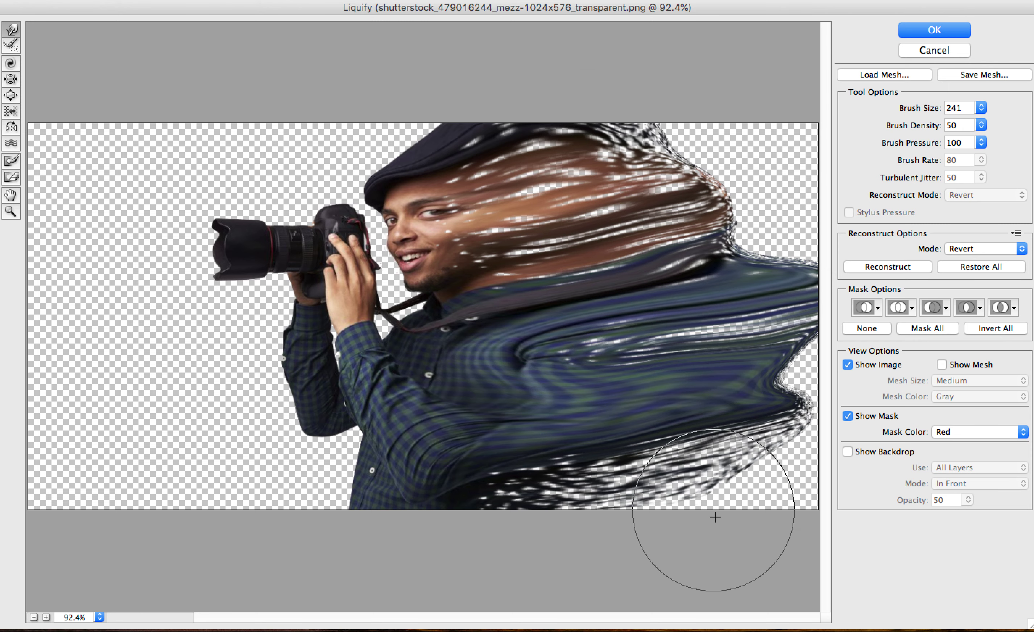
left_click_drag(612, 151, 739, 153)
left_click_drag(665, 228, 731, 219)
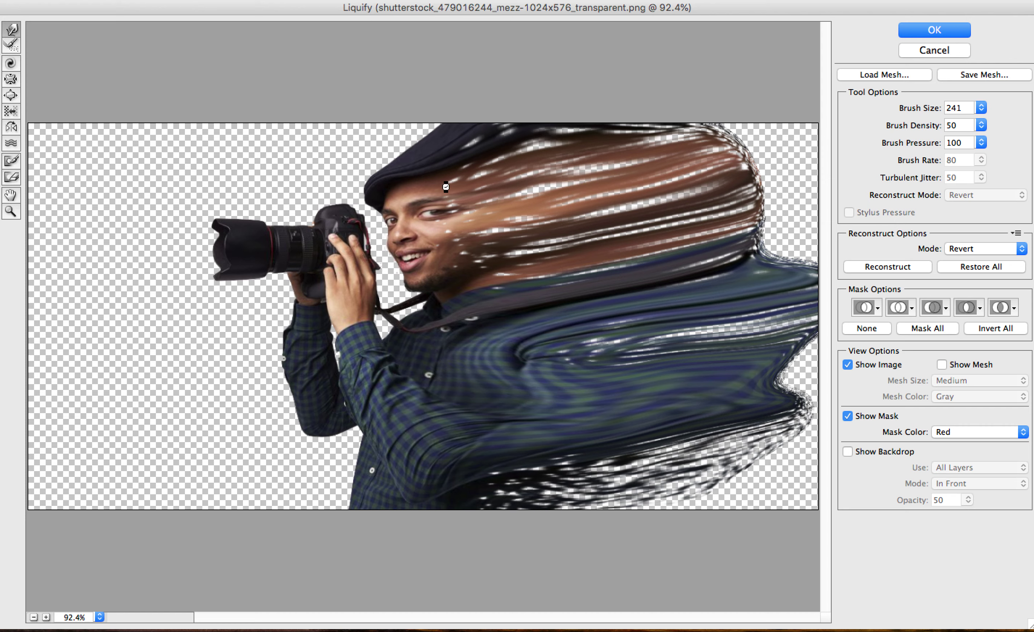
key("Return")
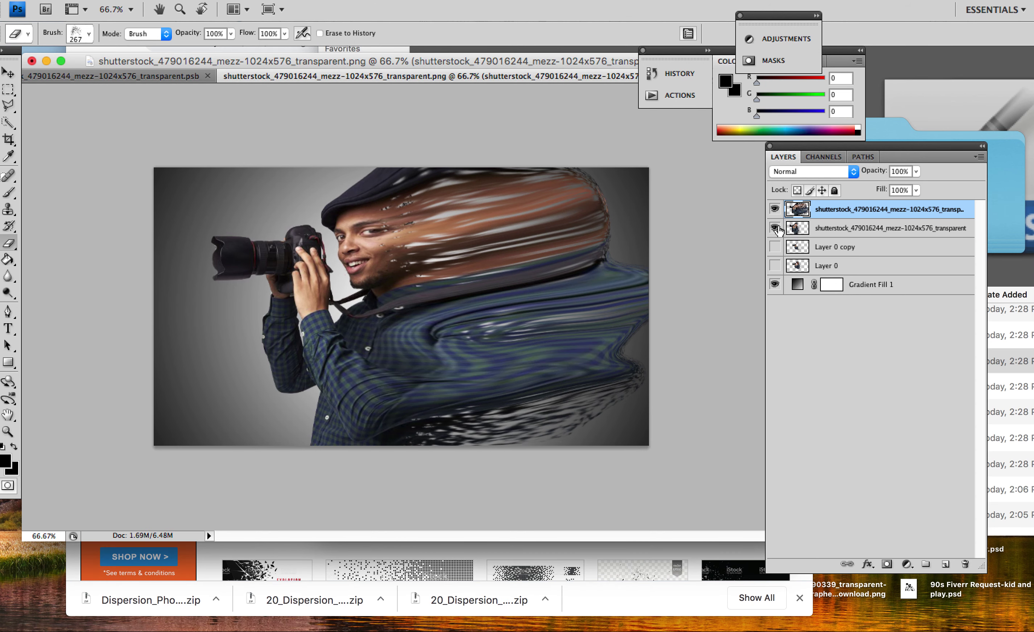
Compare the top layer hidden and shown, then pick a 2500 dispersion eraser brush at 176 px
left_click(775, 212)
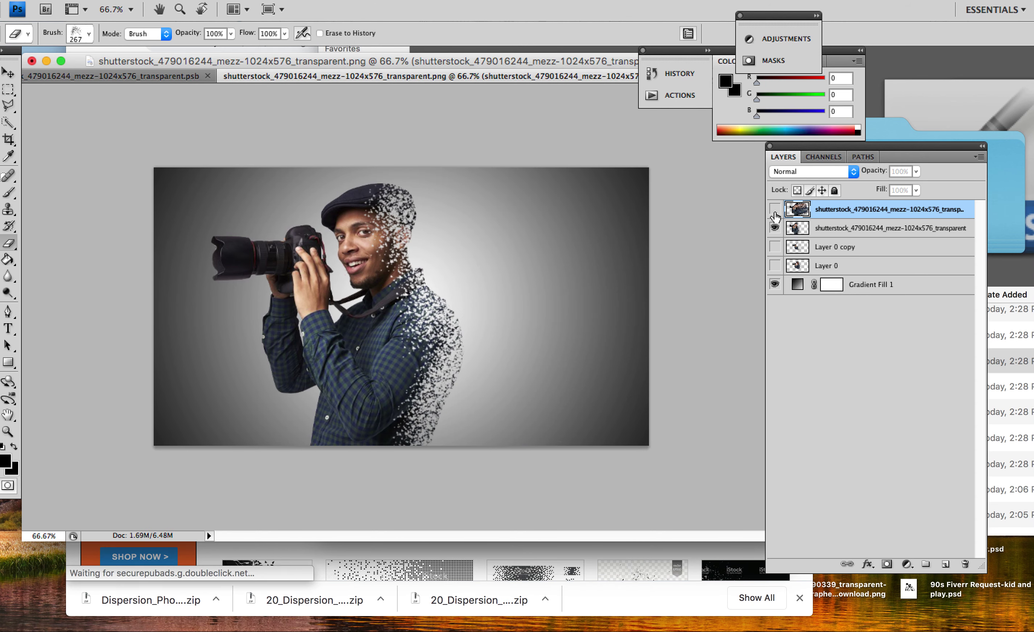
left_click(775, 210)
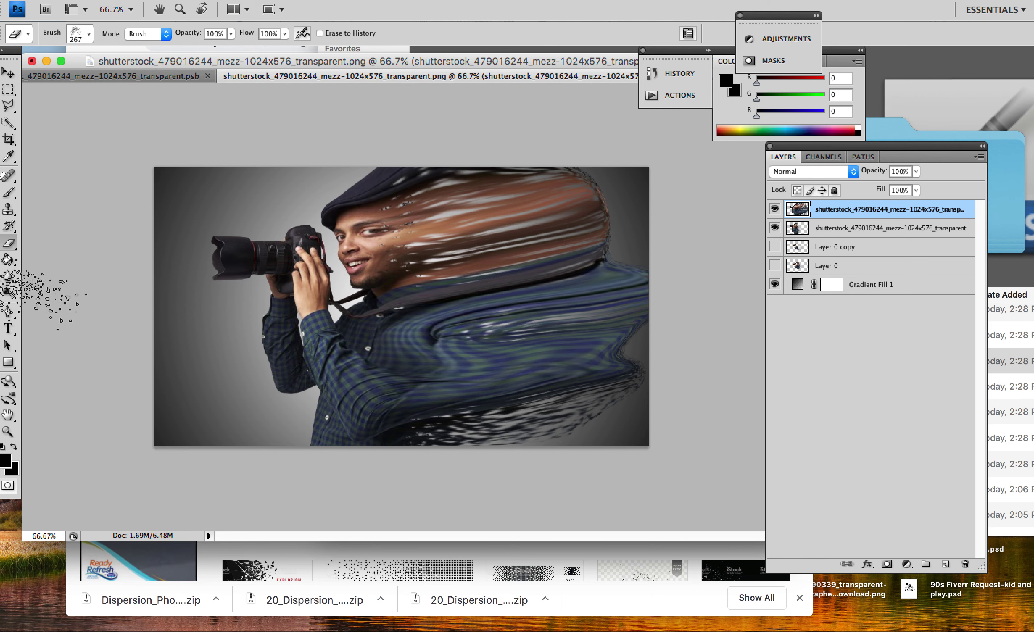
left_click(89, 34)
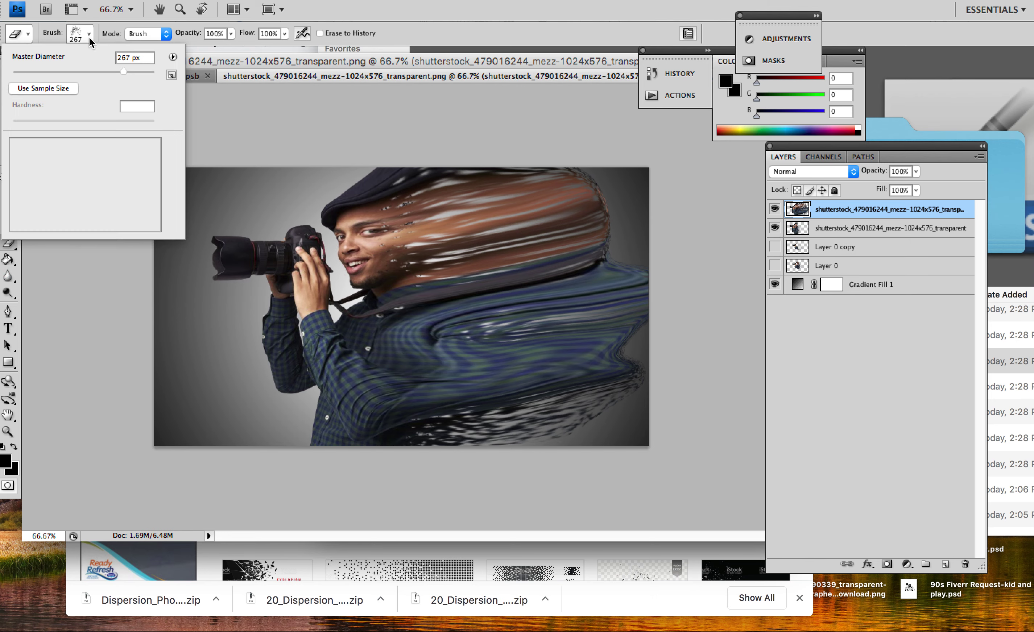
scroll(95, 181, "down", 5)
scroll(95, 181, "down", 1)
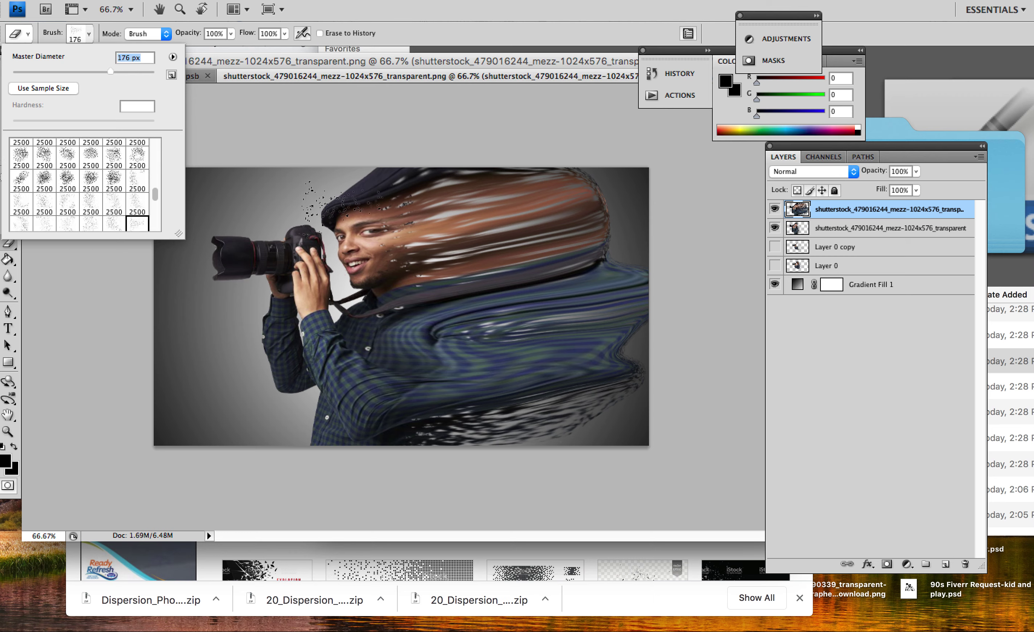
Erase the smear on the right side, shirt, face and cap into scattered specks
mouse_move(444, 187)
left_mouse_down()
mouse_move(454, 428)
mouse_move(496, 243)
mouse_move(547, 286)
mouse_move(590, 361)
mouse_move(587, 219)
mouse_move(563, 385)
mouse_move(515, 226)
mouse_move(609, 203)
left_mouse_up()
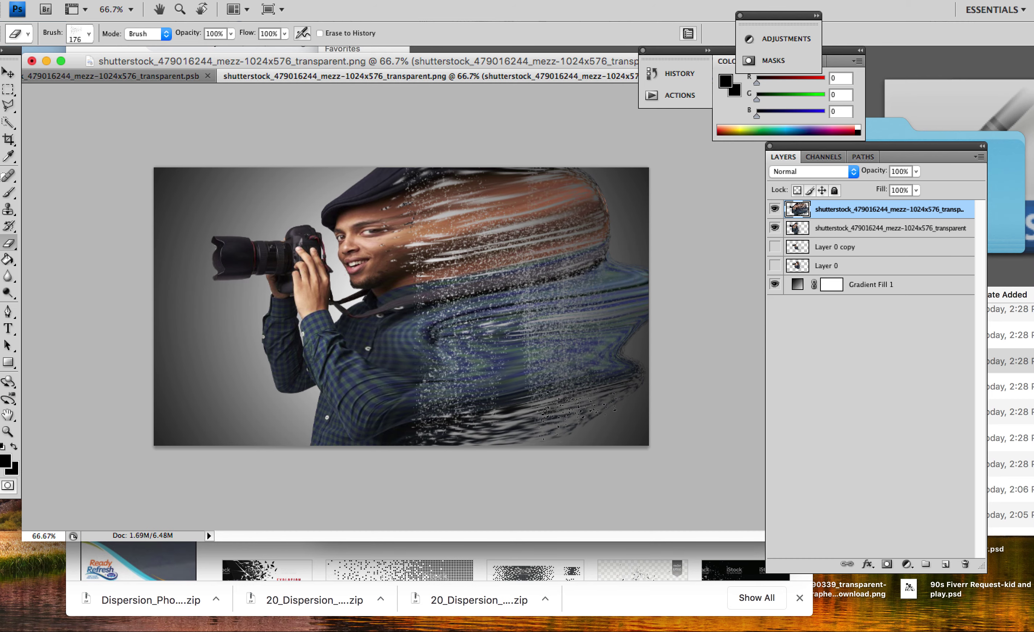
mouse_move(539, 428)
left_mouse_down()
mouse_move(536, 341)
mouse_move(454, 374)
mouse_move(520, 272)
mouse_move(470, 267)
mouse_move(459, 198)
mouse_move(413, 189)
mouse_move(392, 206)
mouse_move(421, 313)
mouse_move(413, 395)
mouse_move(656, 390)
left_mouse_up()
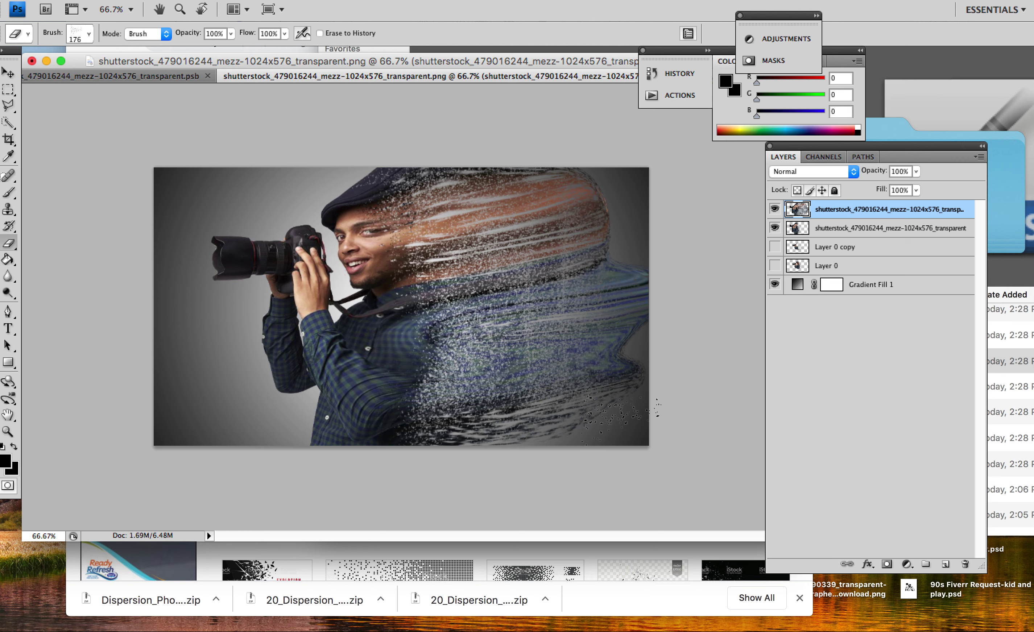
left_click_drag(429, 240, 401, 152)
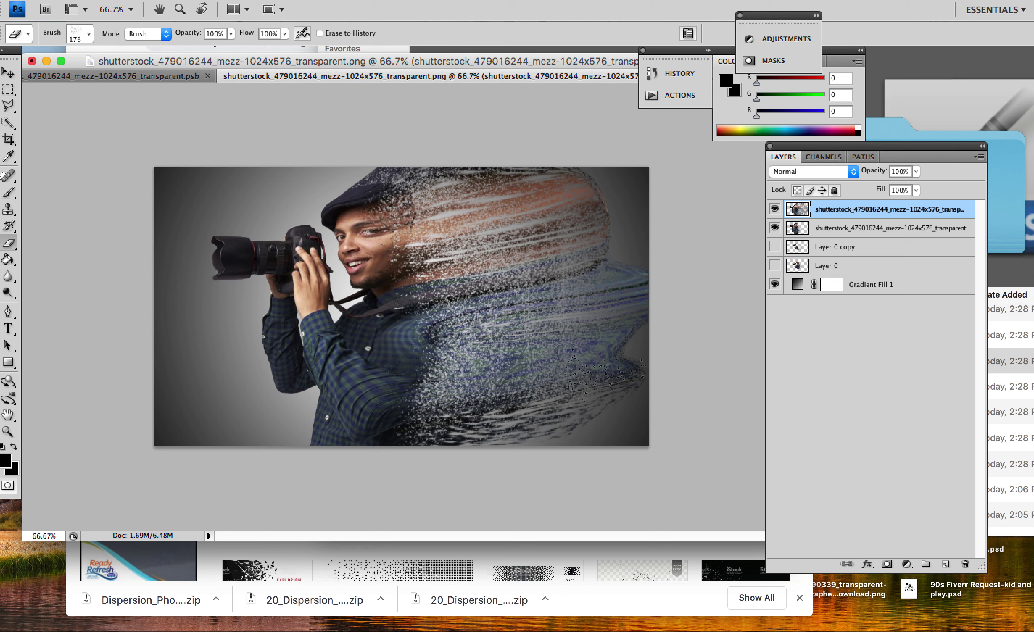
left_click_drag(462, 440, 478, 251)
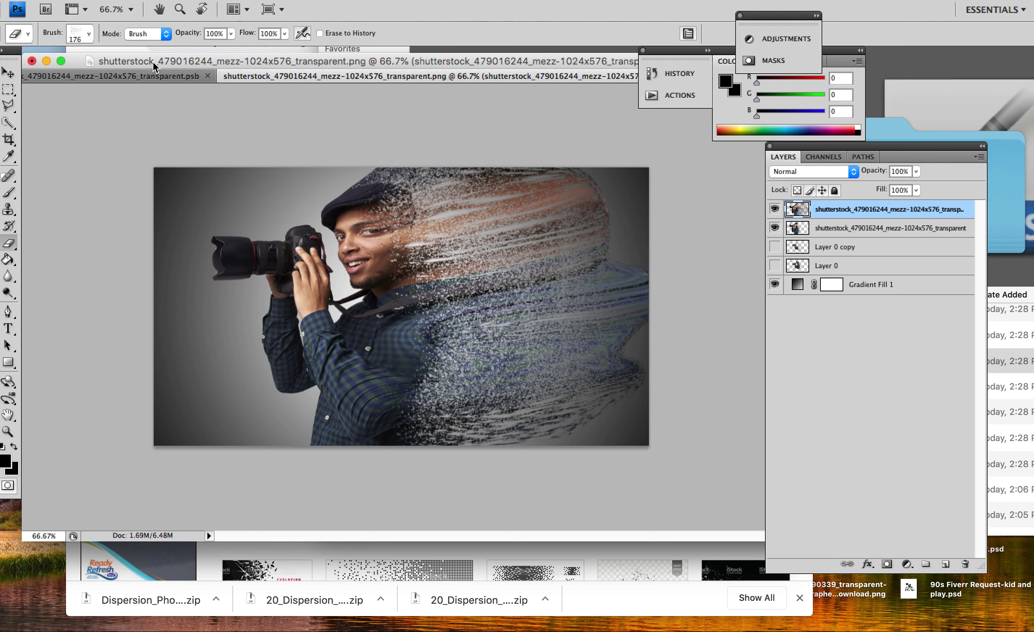
Choose another speckle eraser brush and enlarge its diameter from 88 to 246 px
left_click(88, 34)
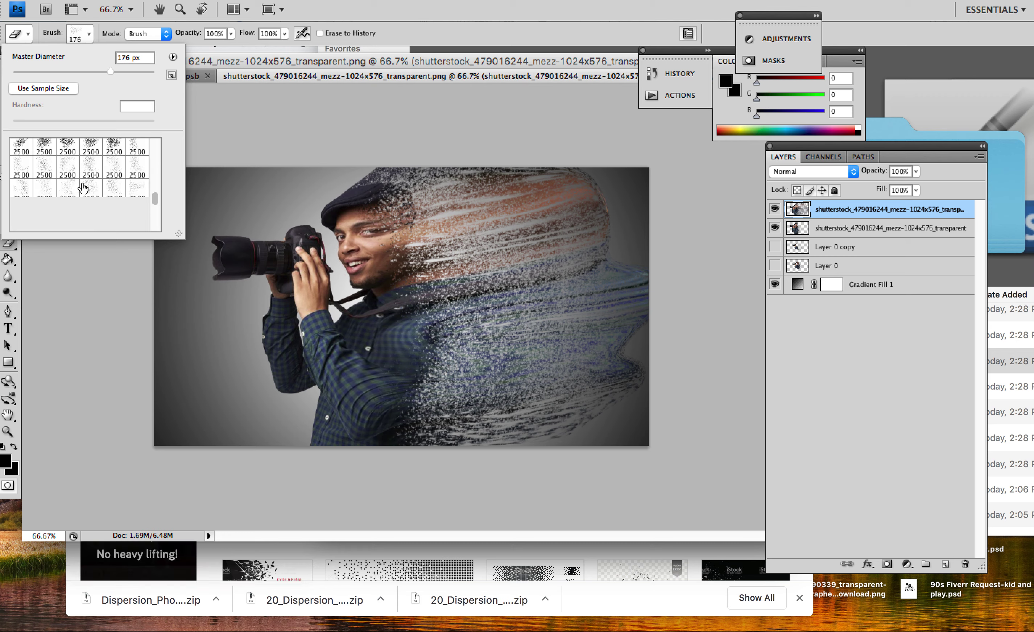
scroll(83, 188, "down", 3)
scroll(33, 199, "down", 2)
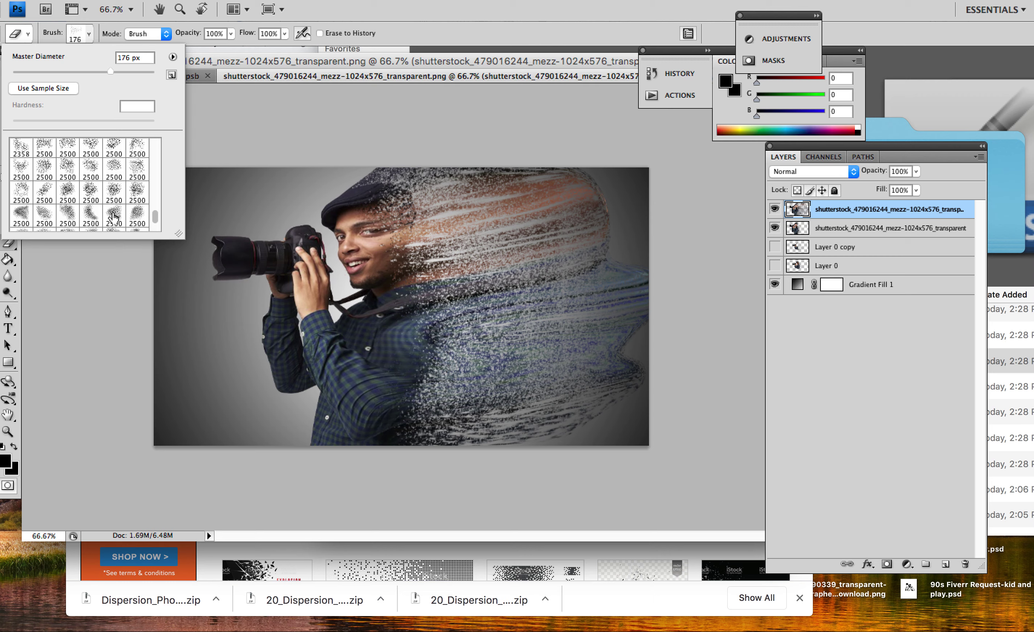
left_click(74, 72)
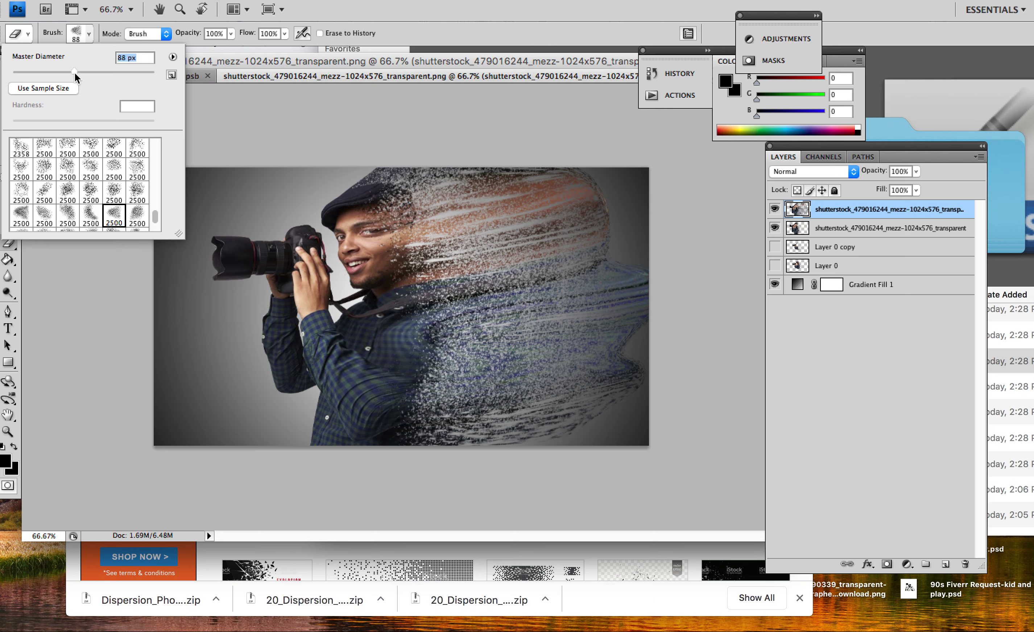
left_click(105, 72)
left_click(122, 74)
Erase speck clusters across the smear's right side, shoulder, head and beside the face
left_click(473, 202)
left_click(525, 319)
left_click(446, 342)
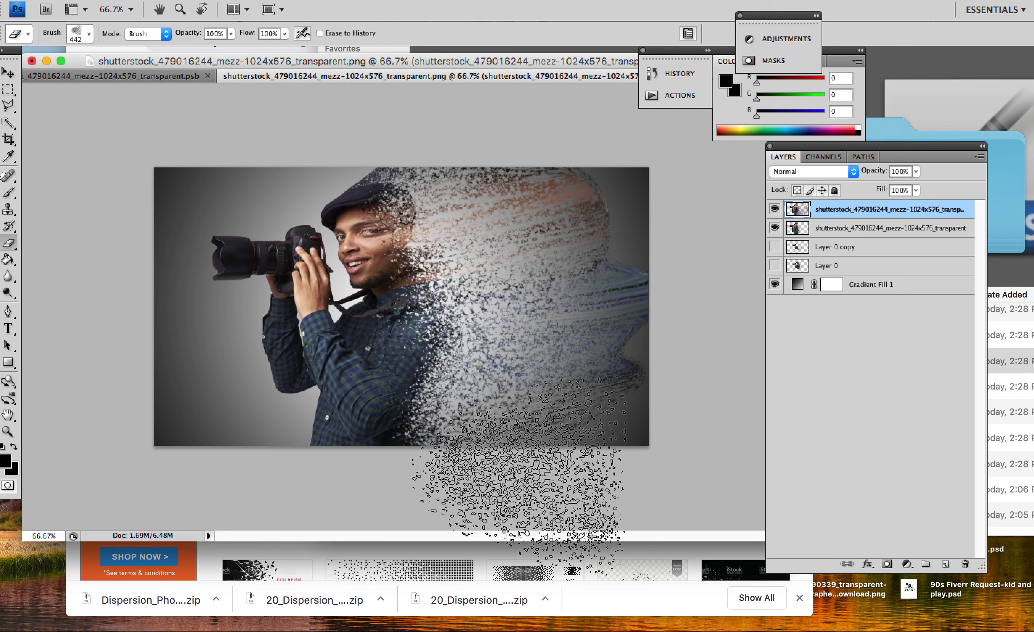
left_click(425, 340)
left_click(412, 236)
left_click(524, 204)
left_click(582, 274)
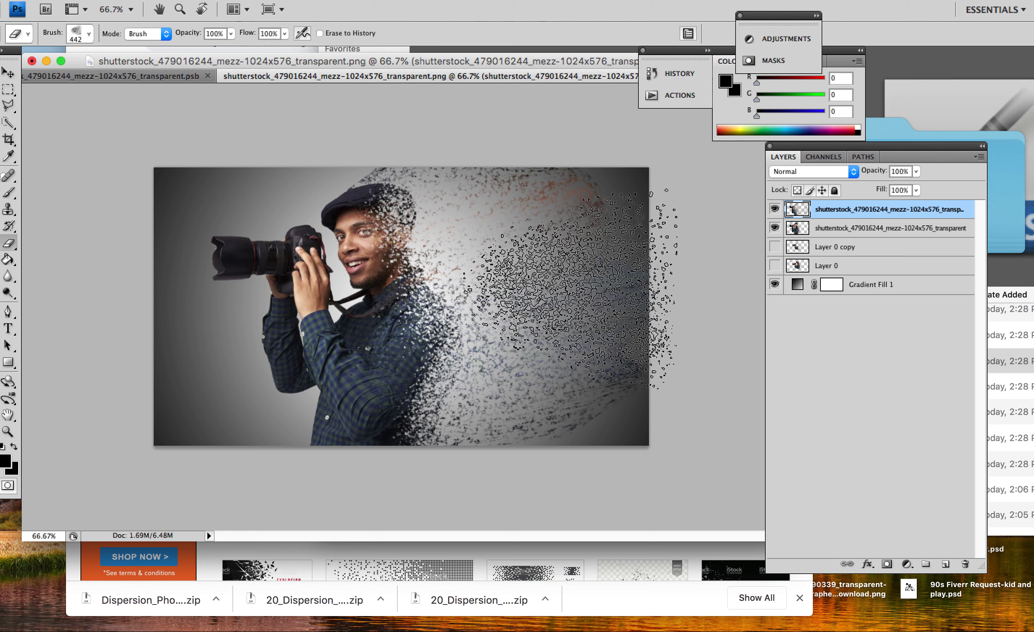
left_click(459, 223)
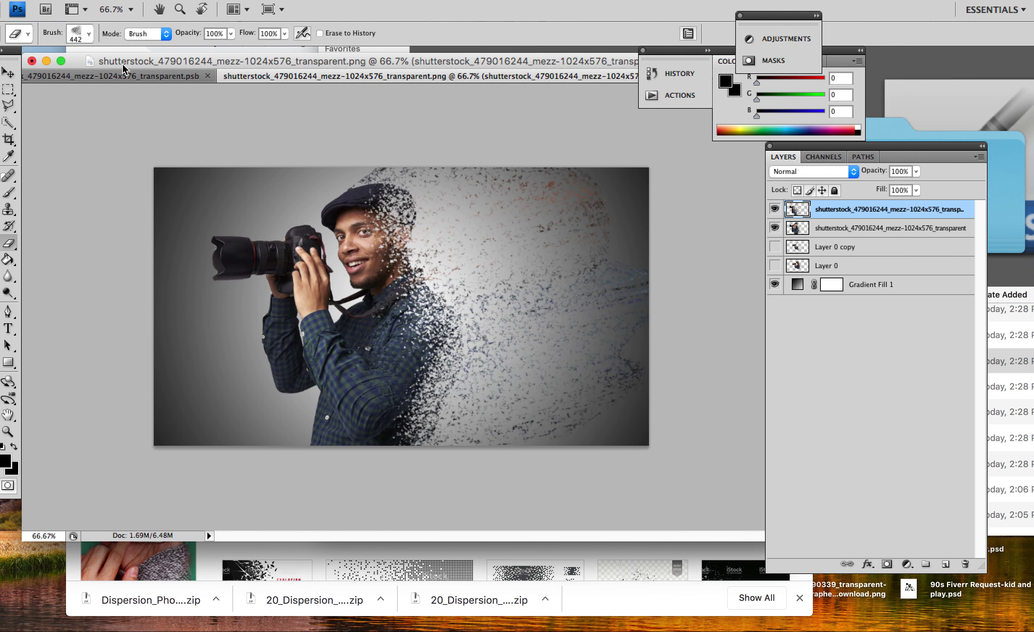
Browse the brush presets and close them with the current brush
left_click(87, 40)
scroll(116, 217, "down", 5)
scroll(115, 211, "up", 3)
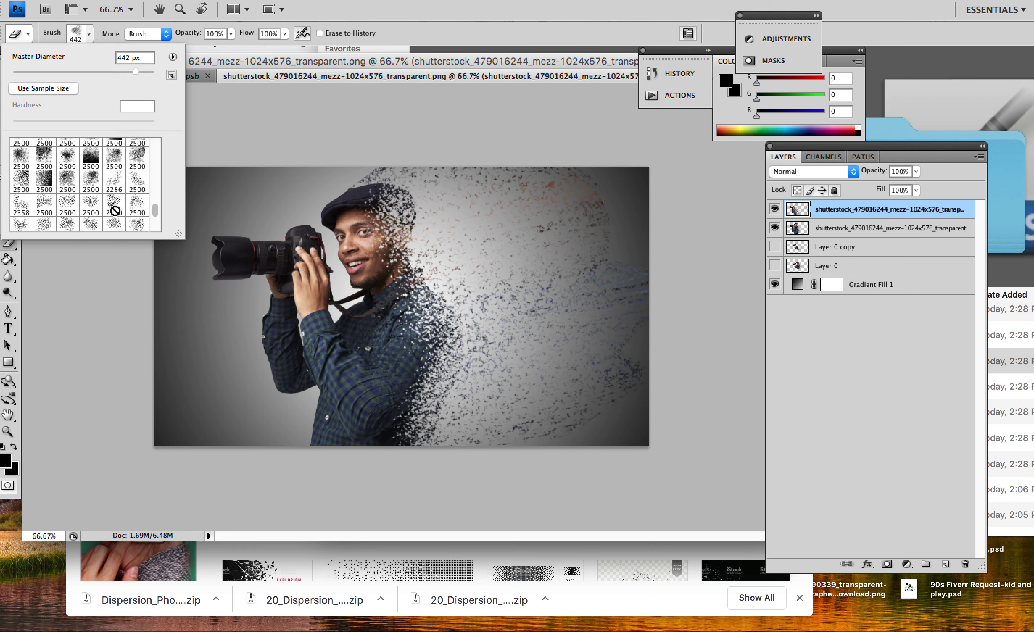
scroll(112, 208, "up", 3)
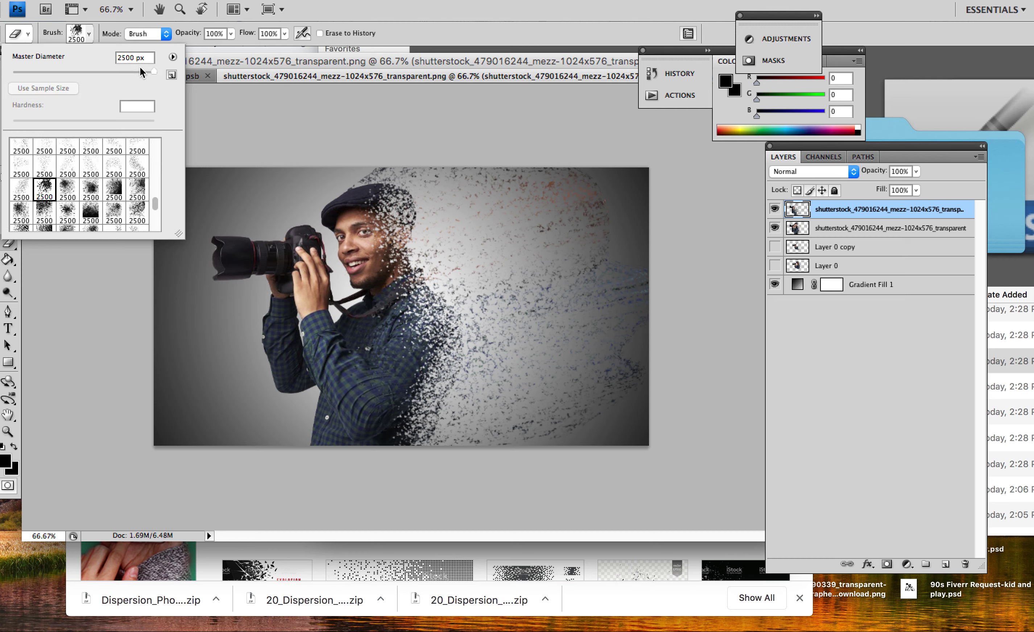
left_click(464, 254)
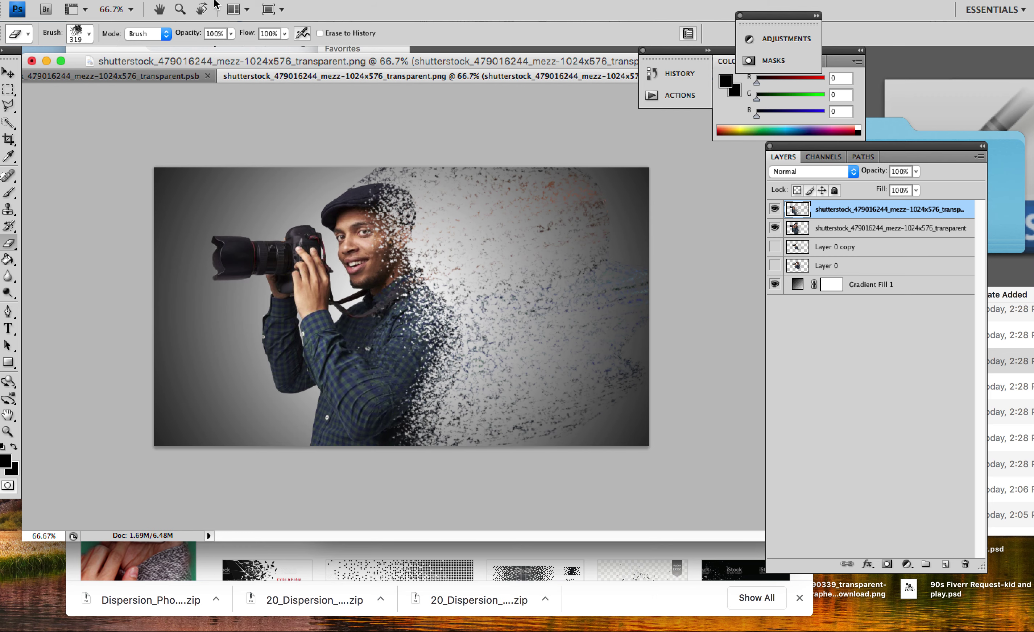
Choose the first brush in row 2, a 2500 px dispersion tip, and reduce it to 187 px
left_click(85, 36)
scroll(83, 197, "down", 5)
scroll(83, 197, "down", 4)
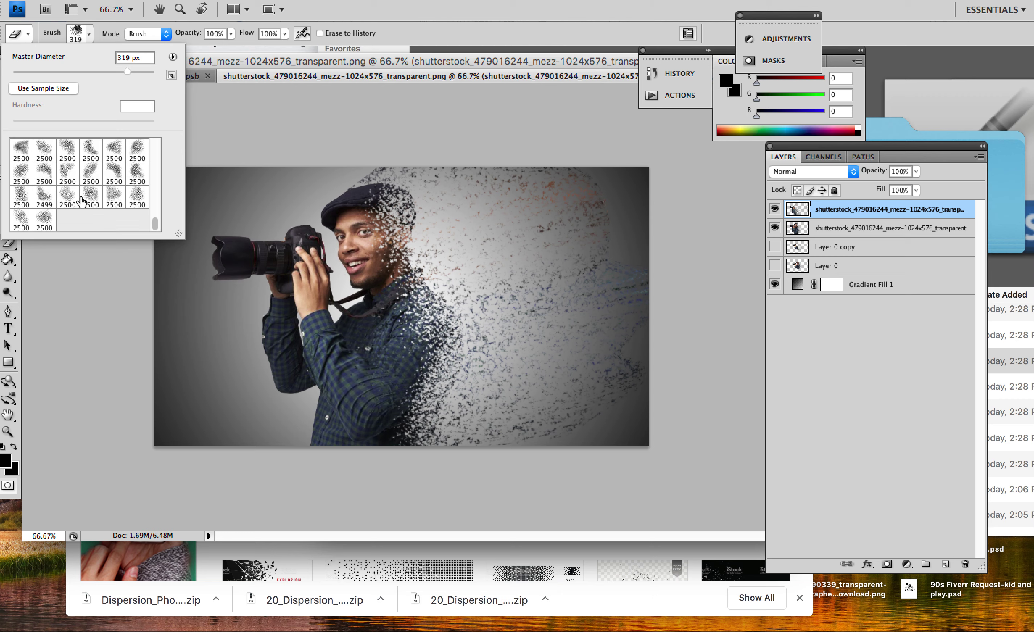
scroll(73, 193, "up", 3)
left_click(21, 163)
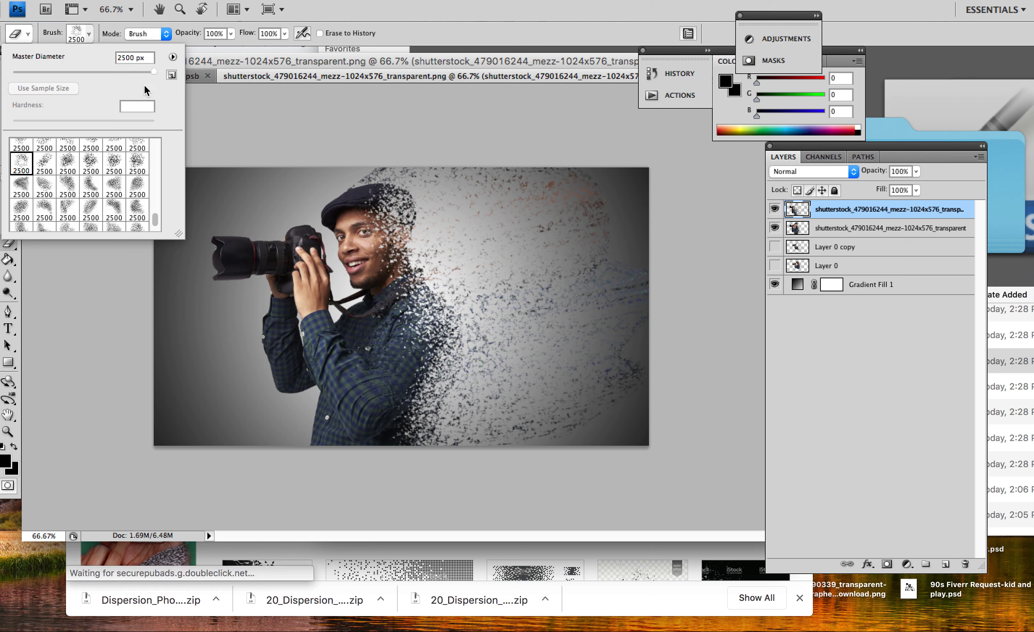
double_click(15, 168)
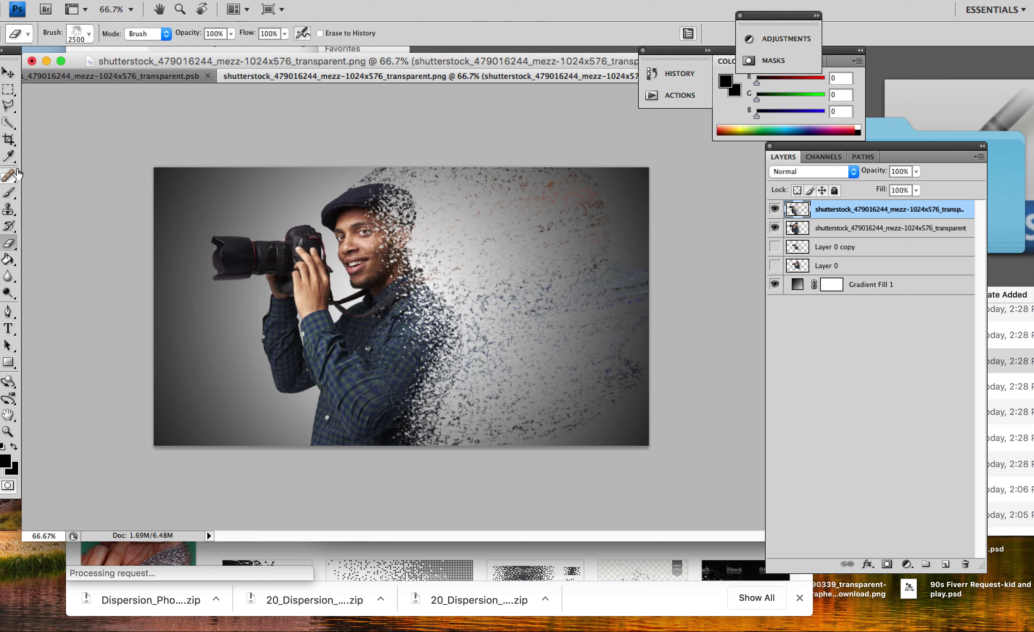
left_click(89, 35)
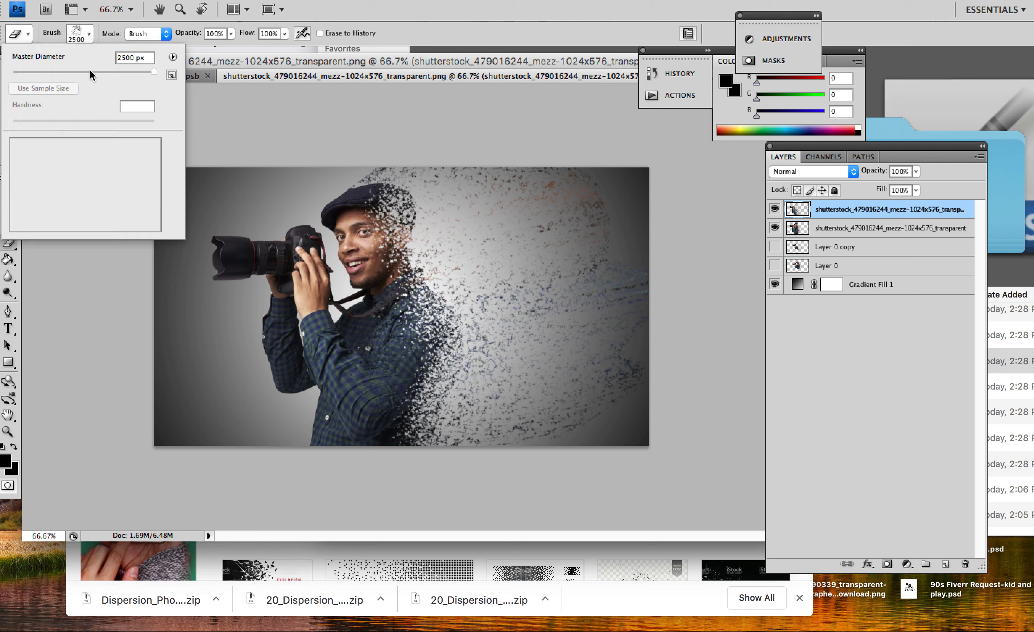
left_click_drag(90, 72, 114, 71)
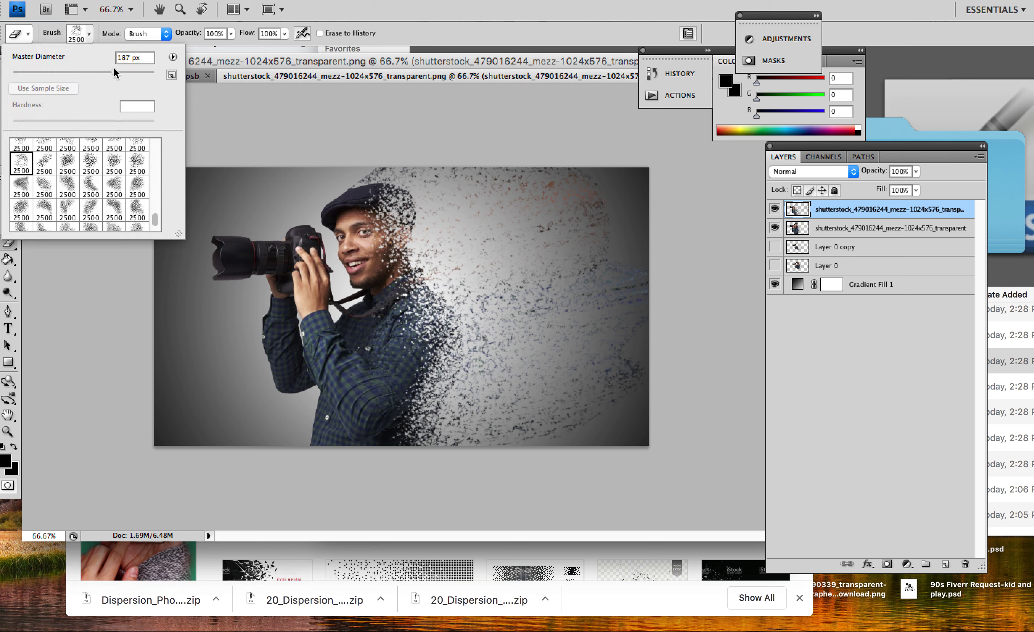
Try one dispersion erase stamp and undo it, then settle the eraser at 152 px
right_click(17, 164)
left_click(22, 159)
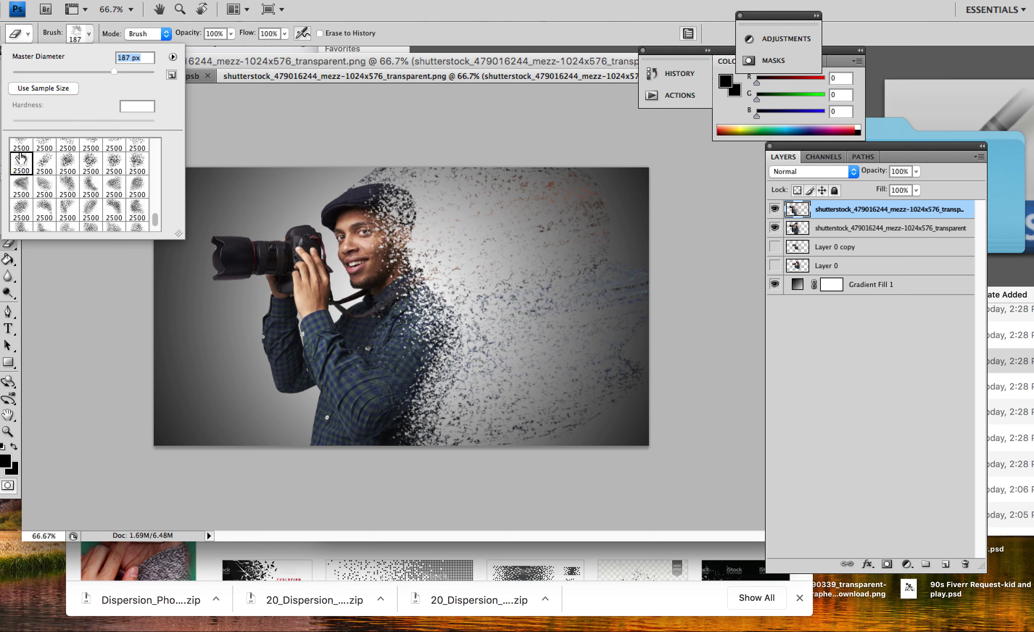
right_click(25, 167)
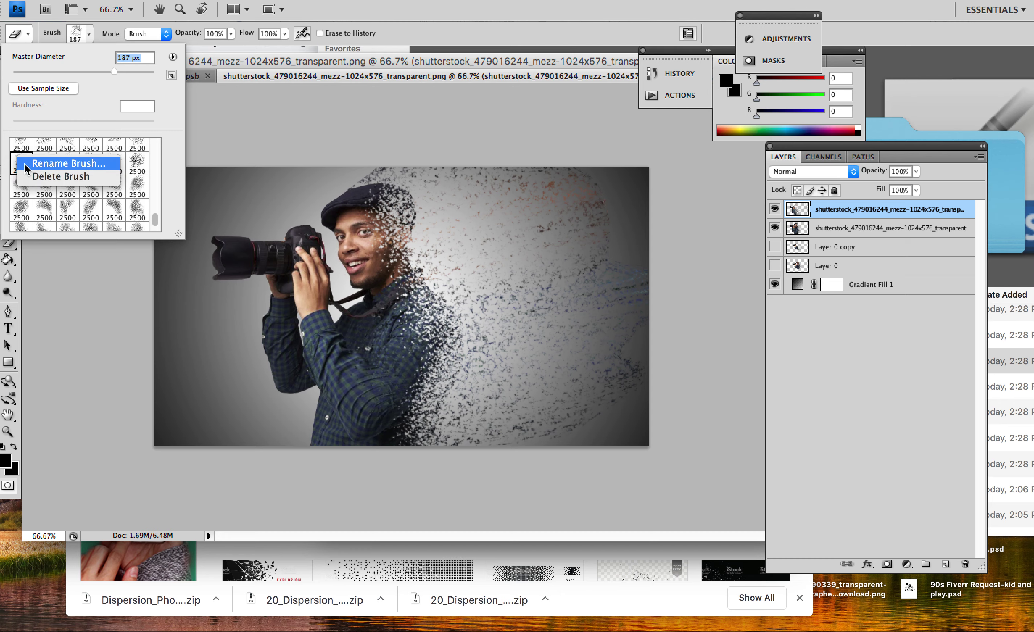
left_click(48, 145)
left_click(442, 282)
key("super+z")
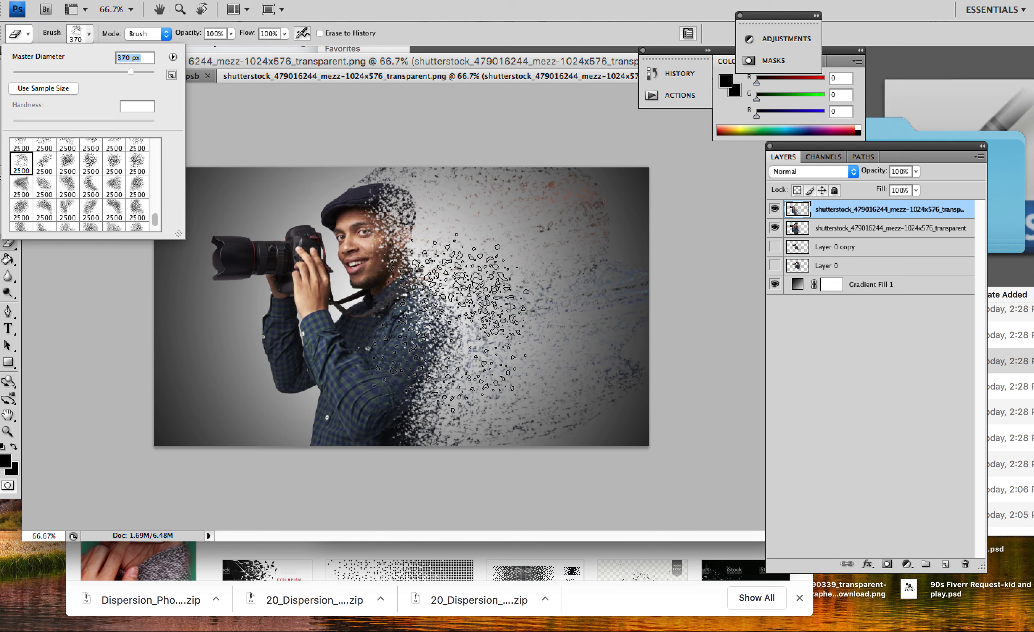
left_click(470, 302)
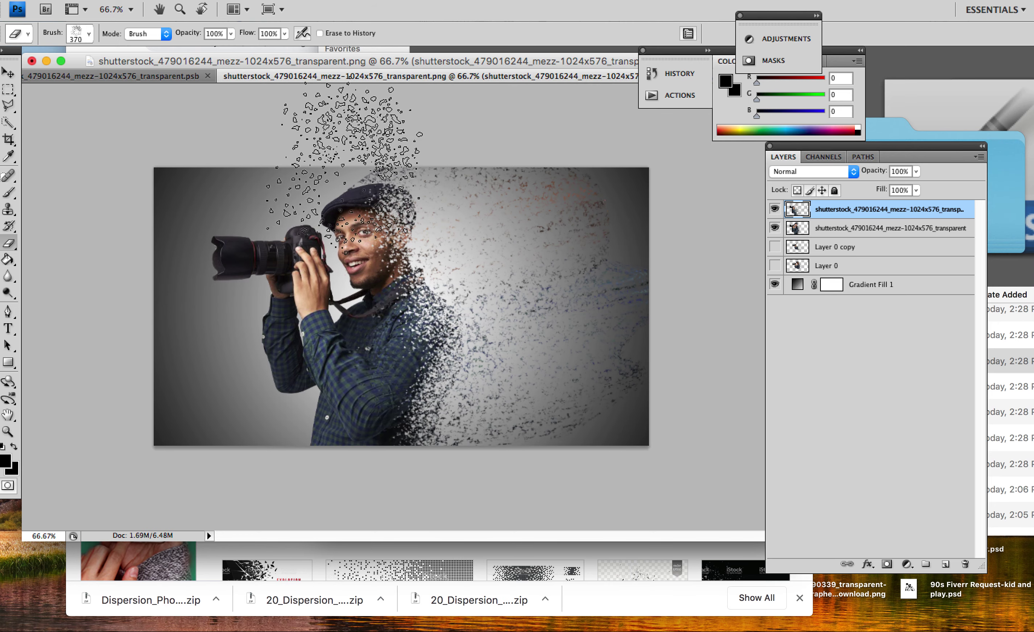
left_click(82, 30)
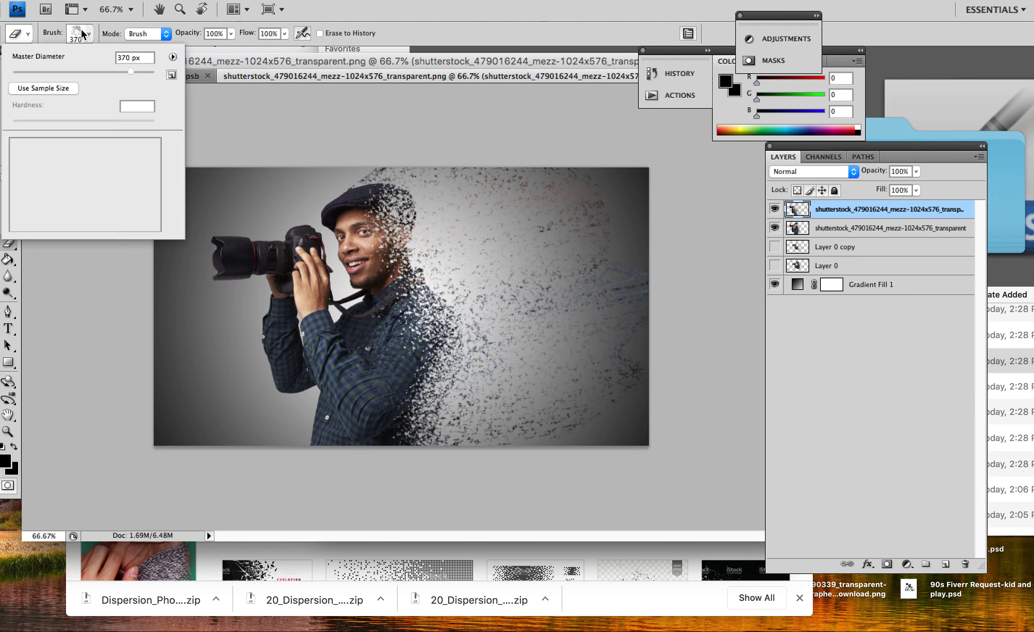
left_click(102, 71)
Close the brush presets, check the zoom at 100% and 66.7%, and enlarge the document window
left_click(341, 161)
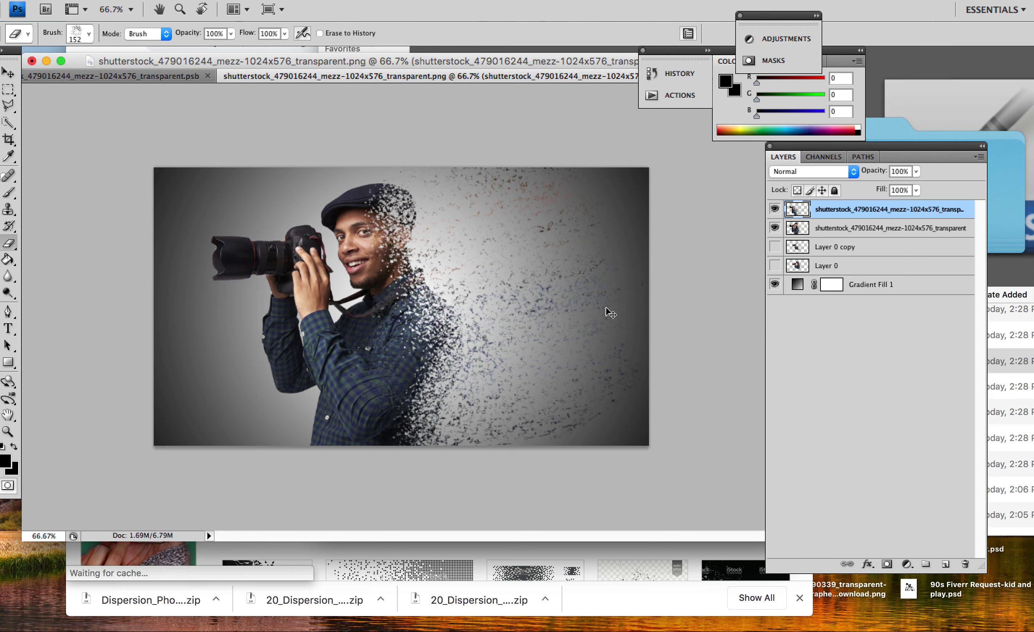
key("super+plus")
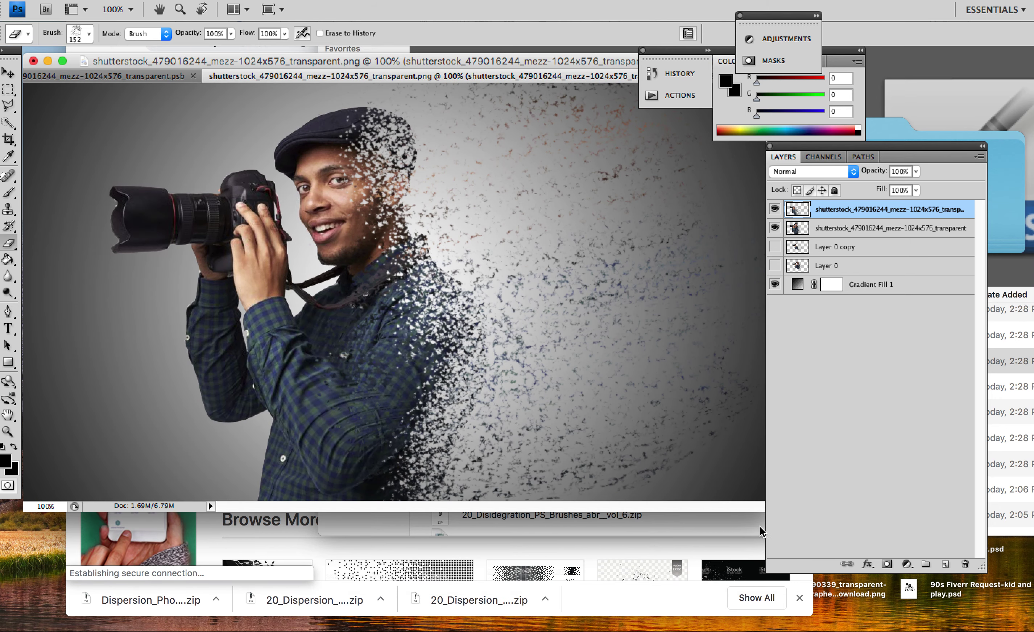
key("super+minus")
mouse_move(523, 368)
left_mouse_down()
mouse_move(815, 575)
mouse_move(839, 580)
left_mouse_up()
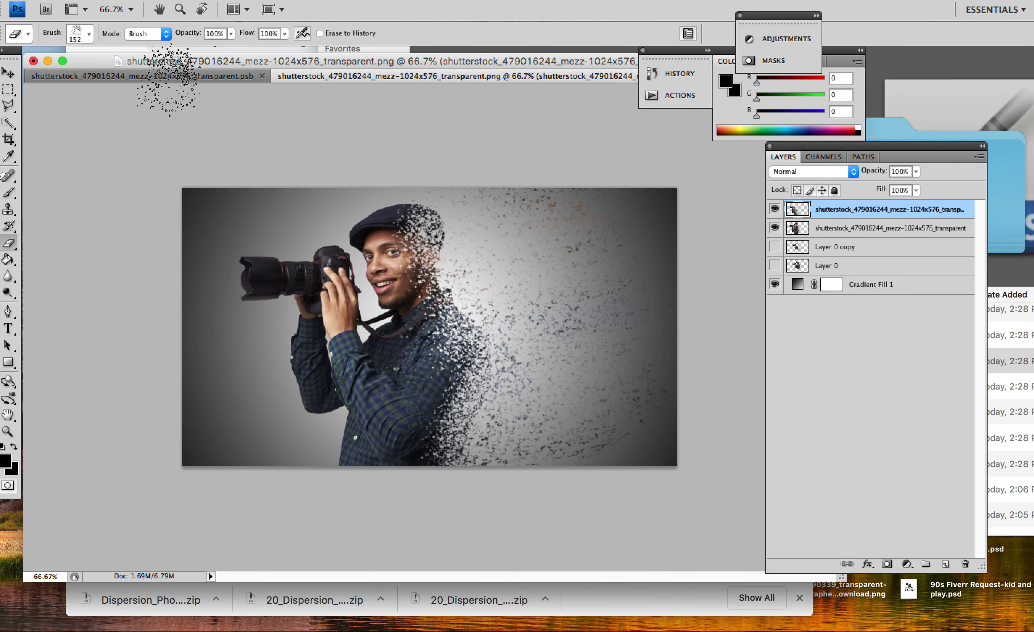
Pick the 2500 particle-scatter eraser tip at 618 px and erase part of the top layer
left_click(89, 34)
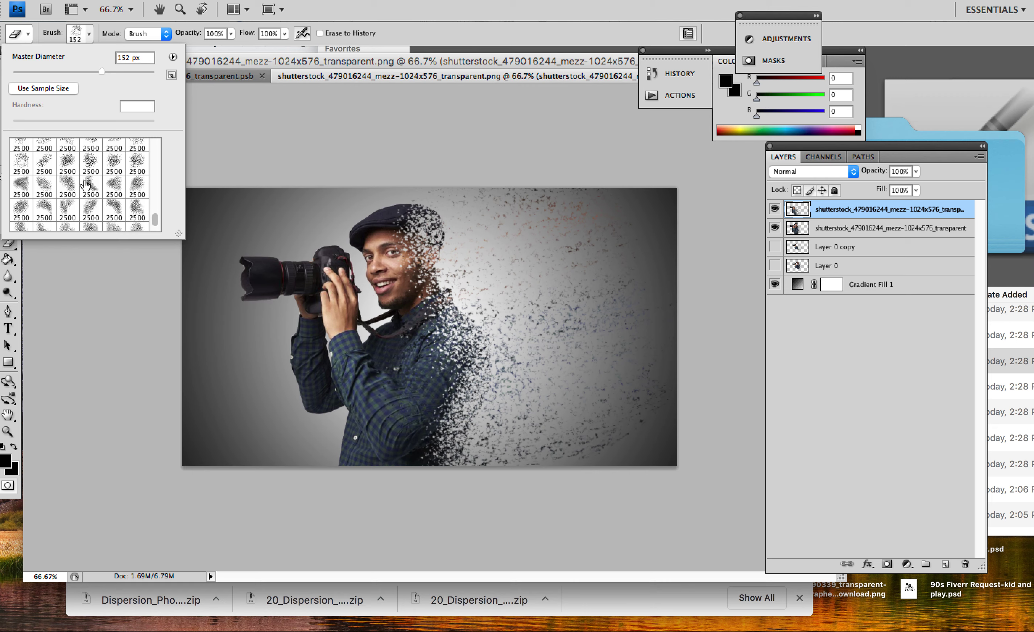
scroll(48, 180, "down", 5)
left_click(45, 181)
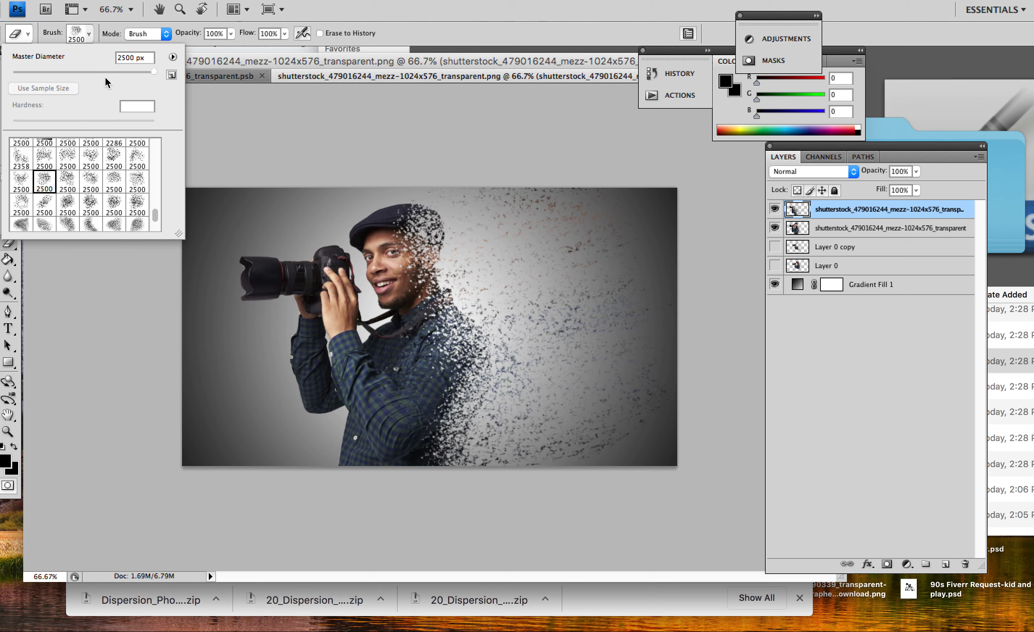
left_click(99, 72)
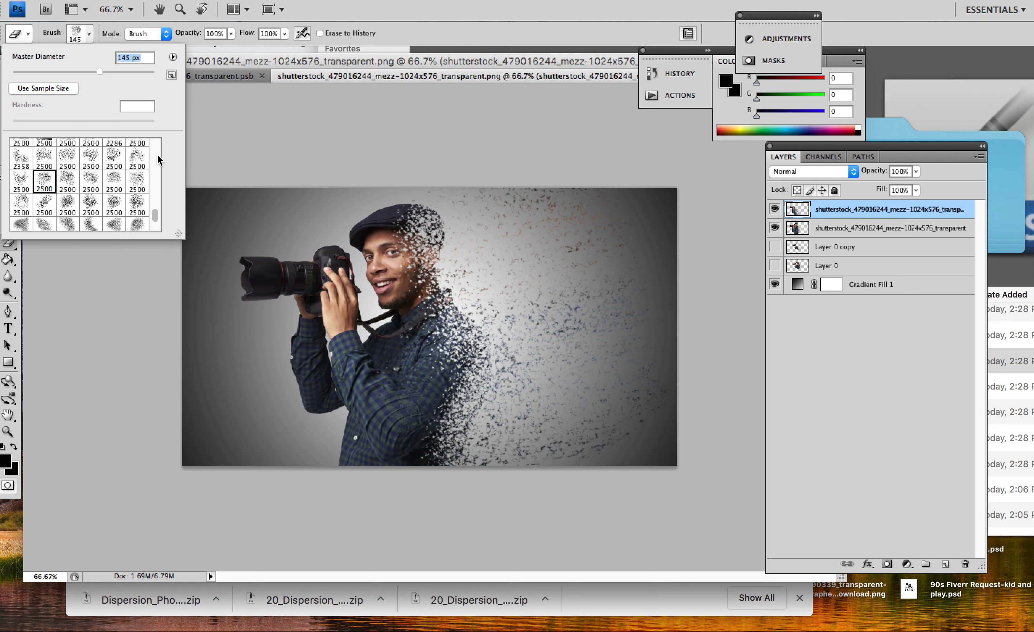
left_click_drag(129, 72, 142, 72)
left_click(376, 337)
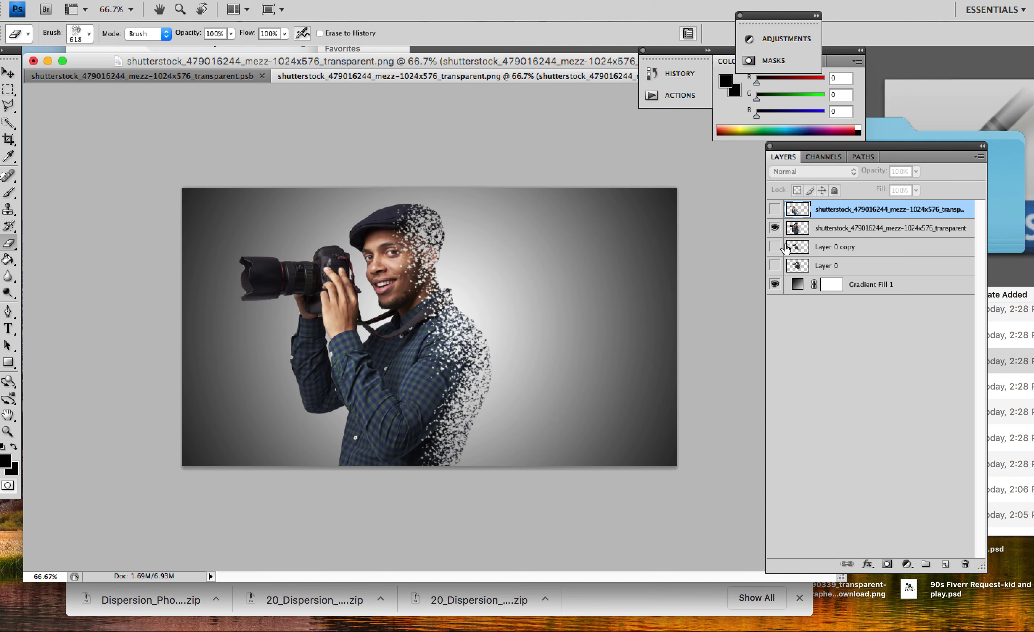
Try a particle erase on the second shutterstock layer, undo it, and compare layer visibility
left_click(847, 237)
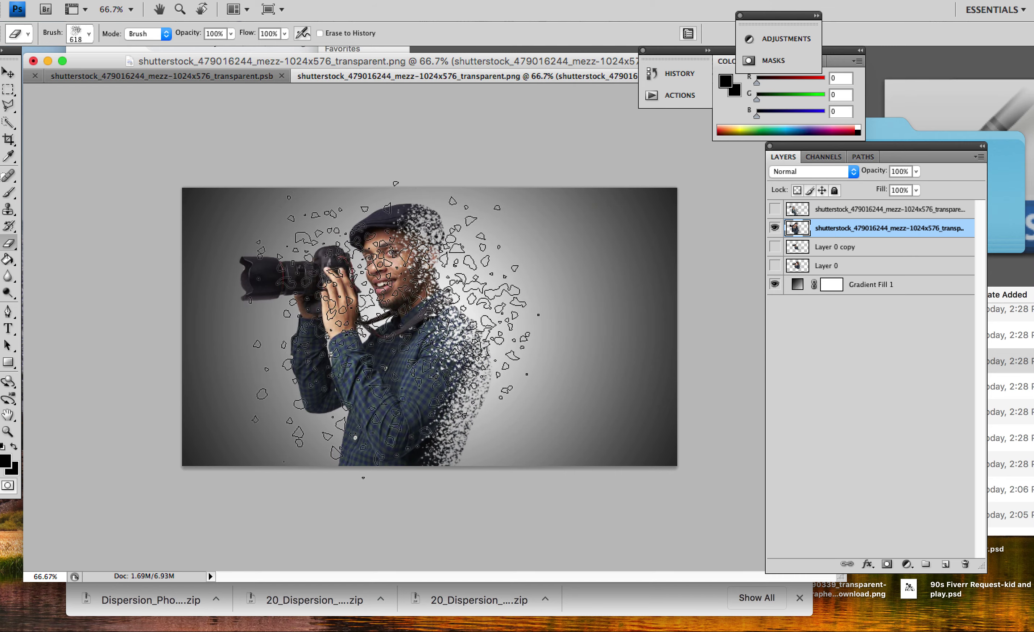
left_click(410, 350)
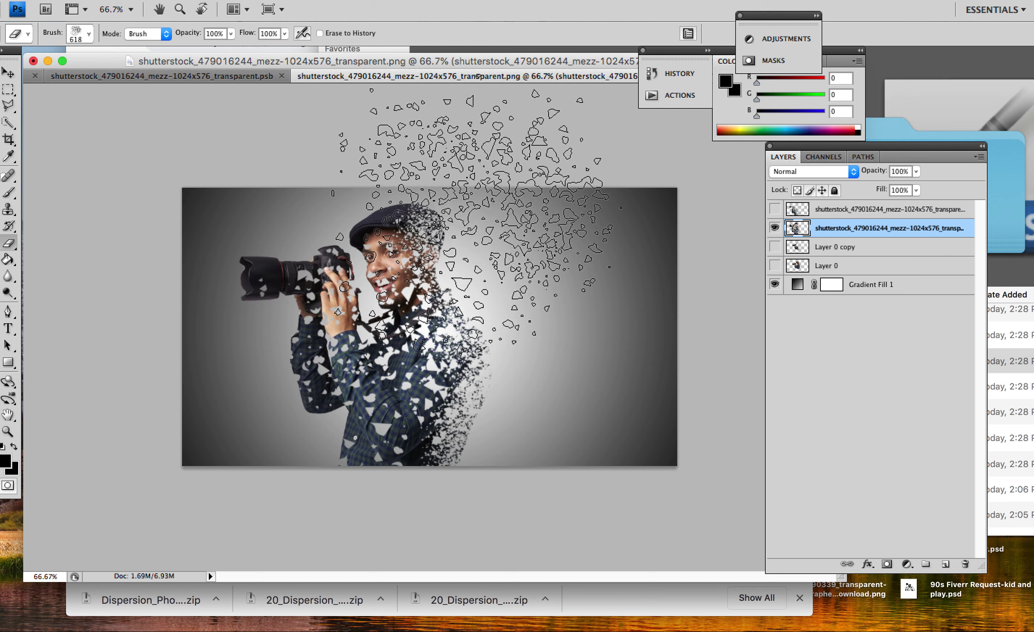
key("super+z")
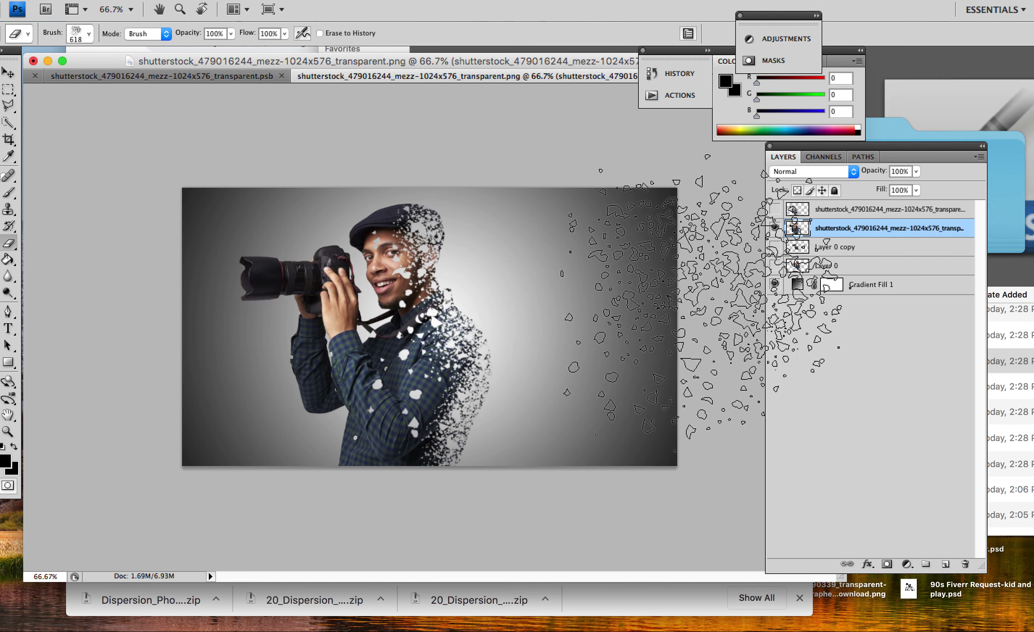
left_click(776, 210)
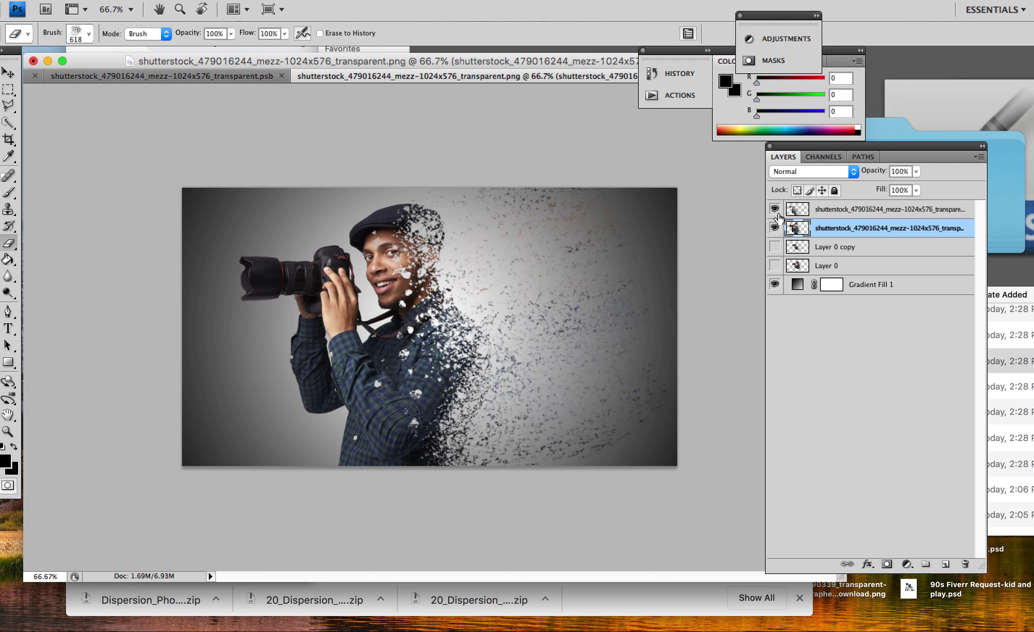
left_click(776, 229)
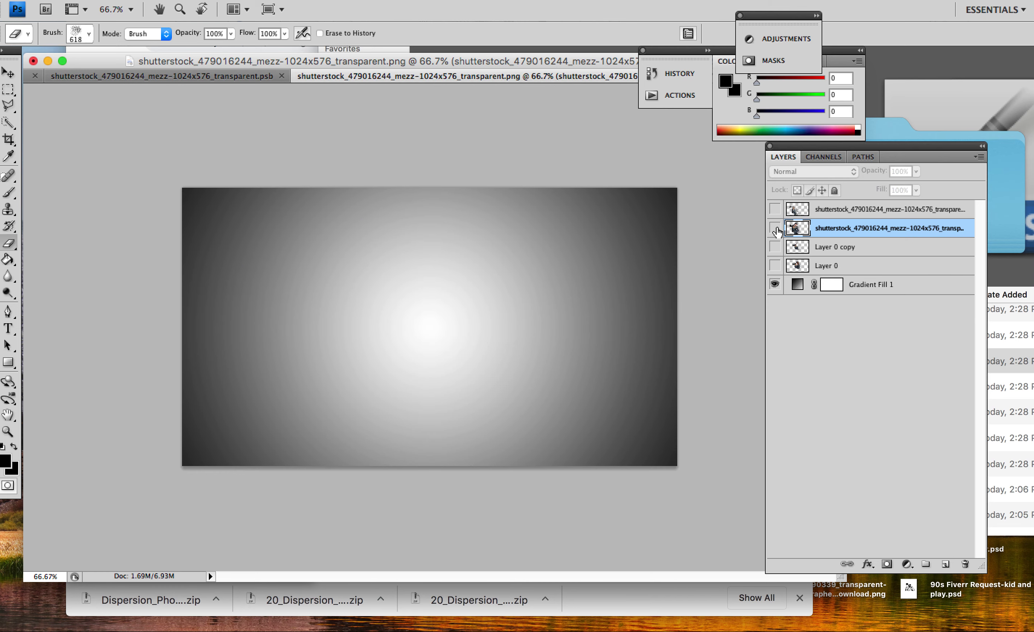
left_click(775, 229)
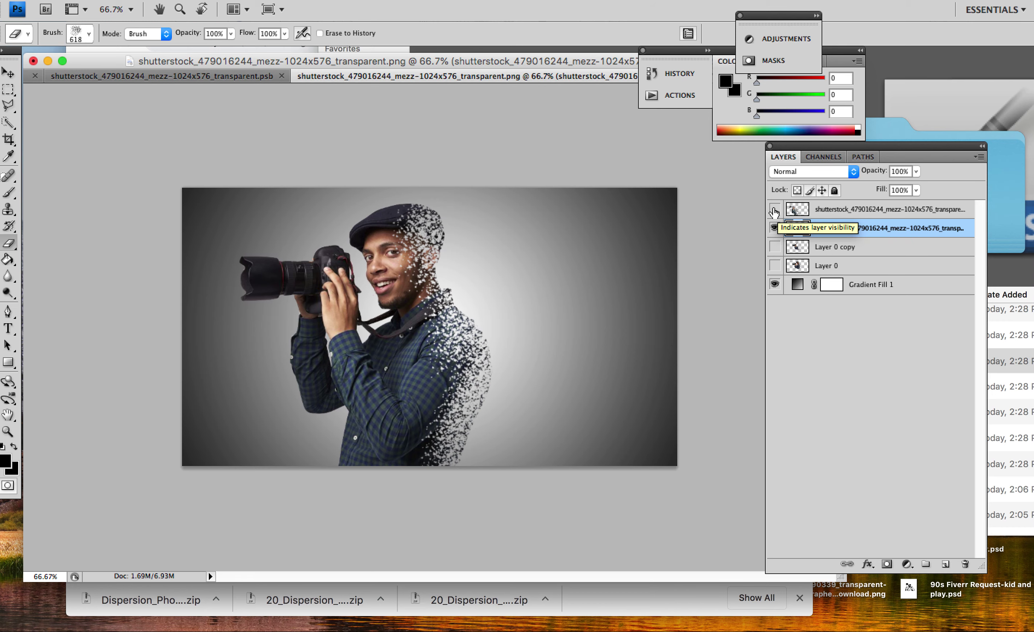
left_click(776, 210)
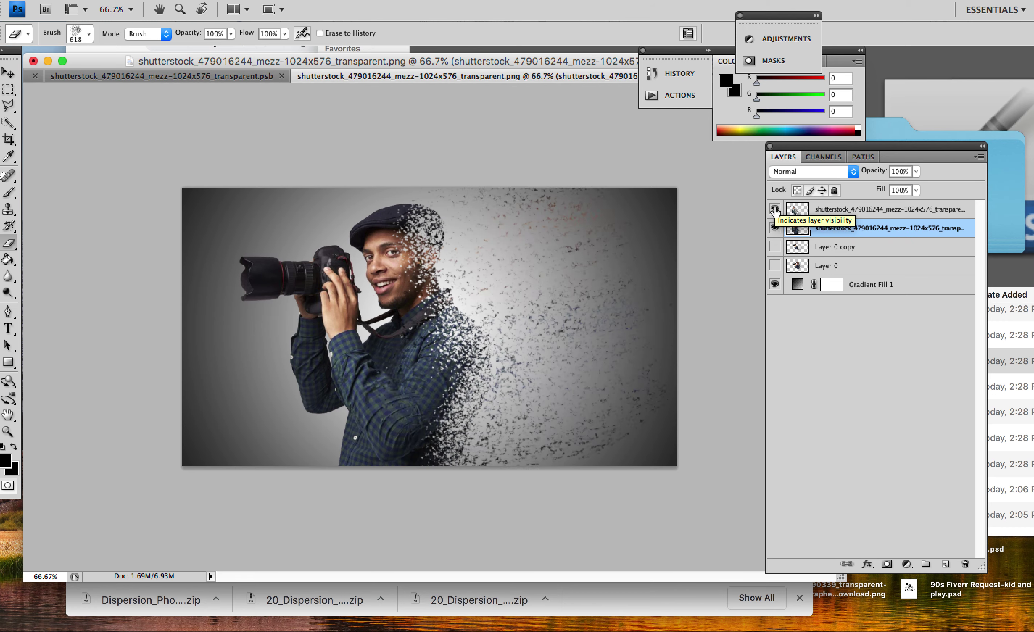
Show Layer 0 and Layer 0 copy, hide the shutterstock layers, and switch to the Brush tool
left_click(774, 267)
left_click(775, 247)
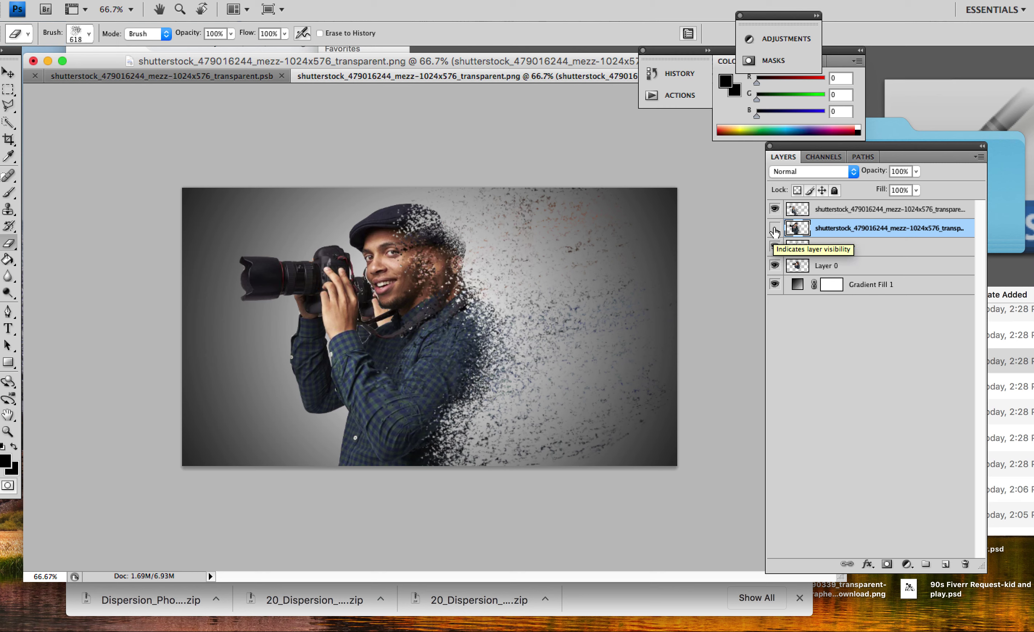
left_click(775, 210)
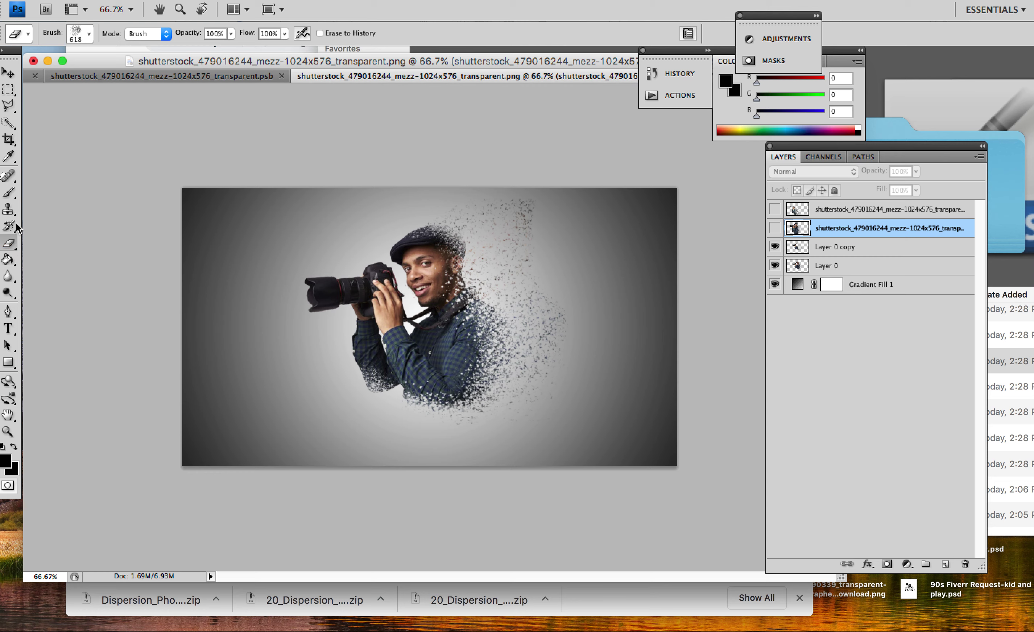
left_click(12, 198)
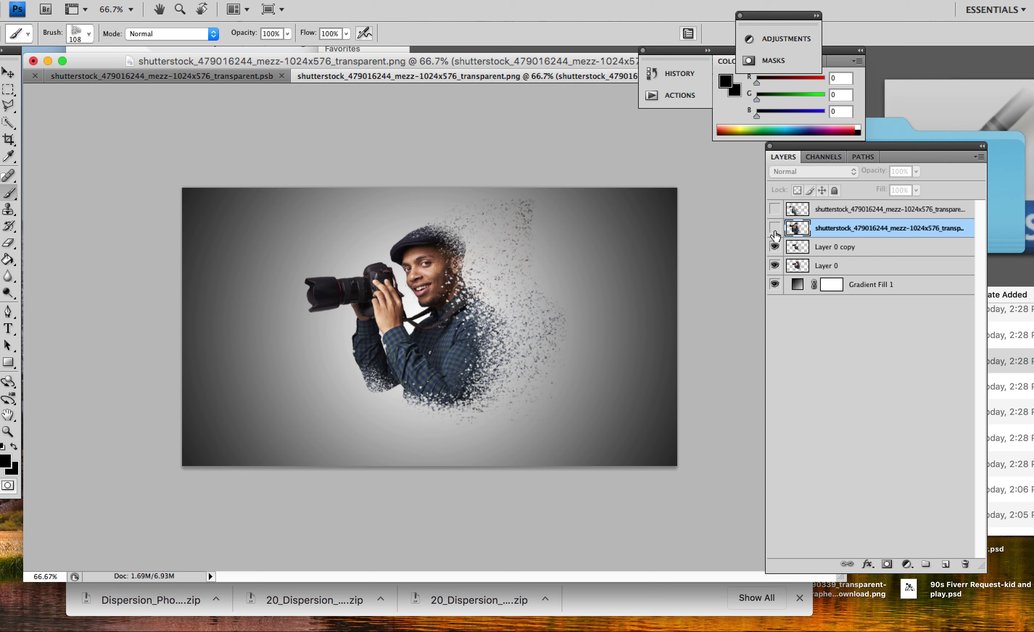
Hide Layer 0 and its copy, show both shutterstock layers, and select the top one
left_click(775, 247)
left_click(775, 266)
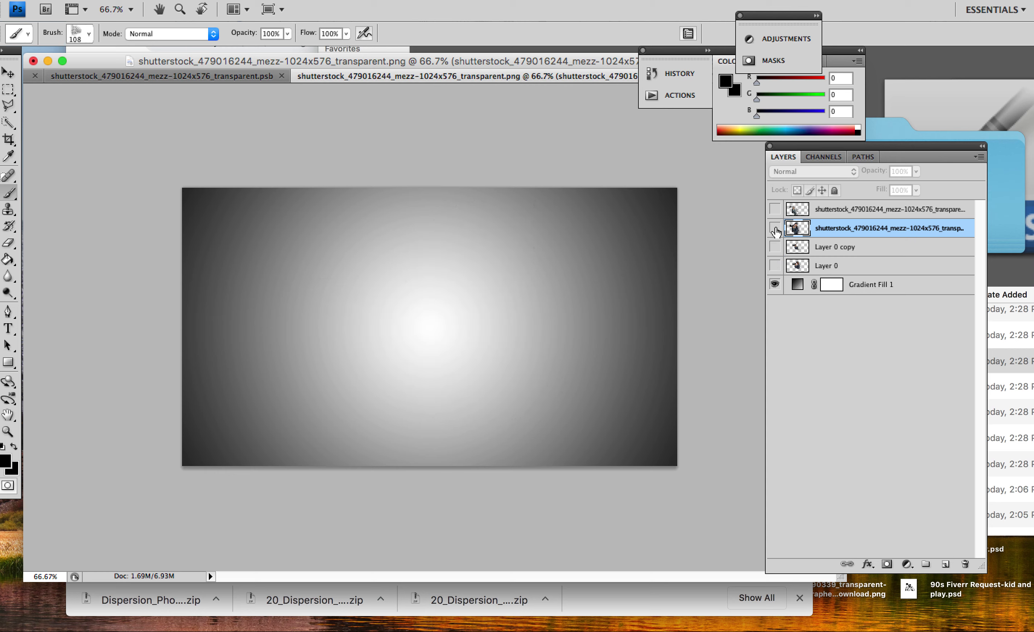
left_click(775, 228)
left_click(775, 209)
left_click(841, 210)
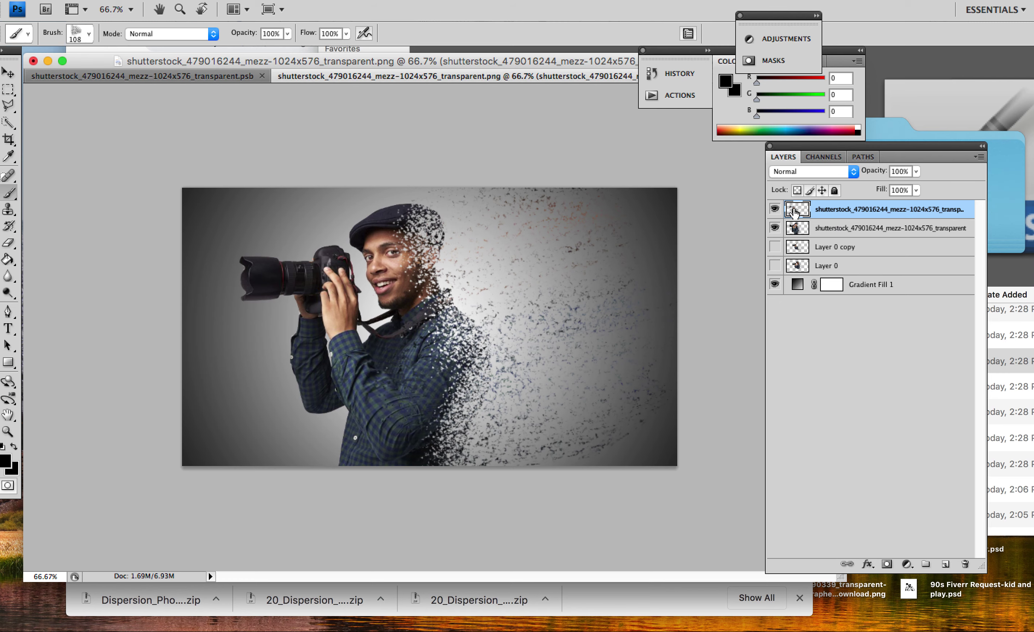
left_click(775, 210)
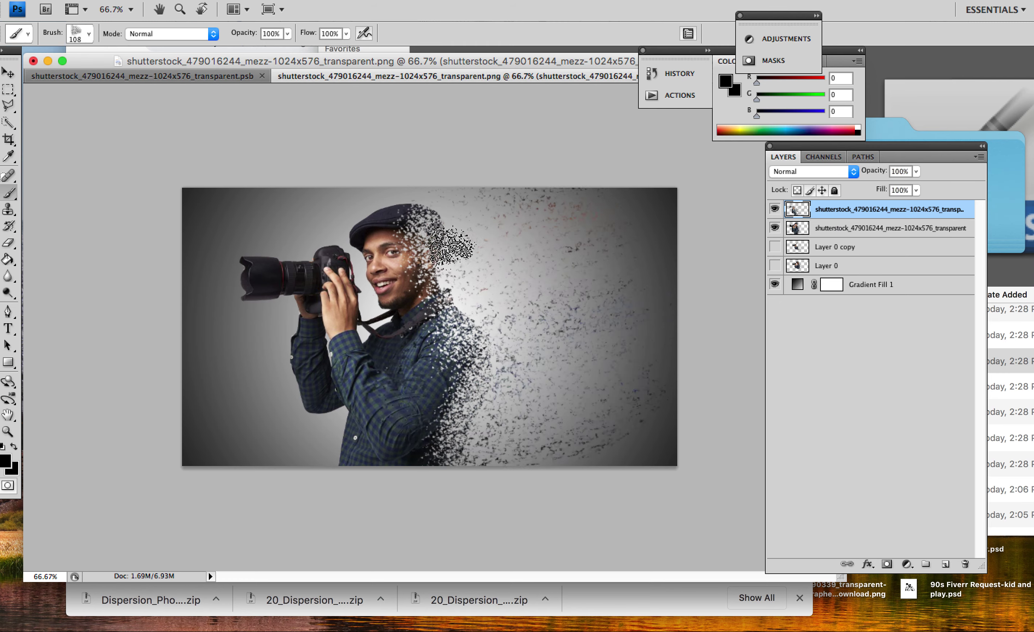
Test dark particle strokes and stamps down the man's right side, then undo them
mouse_move(433, 224)
left_mouse_down()
mouse_move(479, 318)
mouse_move(484, 397)
mouse_move(474, 418)
mouse_move(468, 247)
mouse_move(513, 305)
mouse_move(526, 410)
left_mouse_up()
key("super+z")
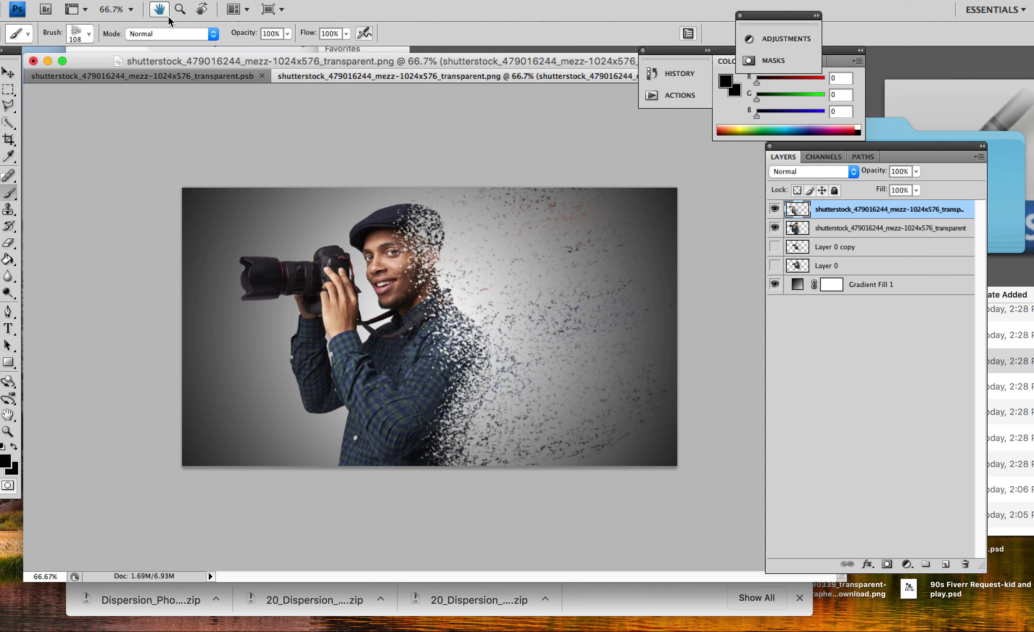
left_click(78, 33)
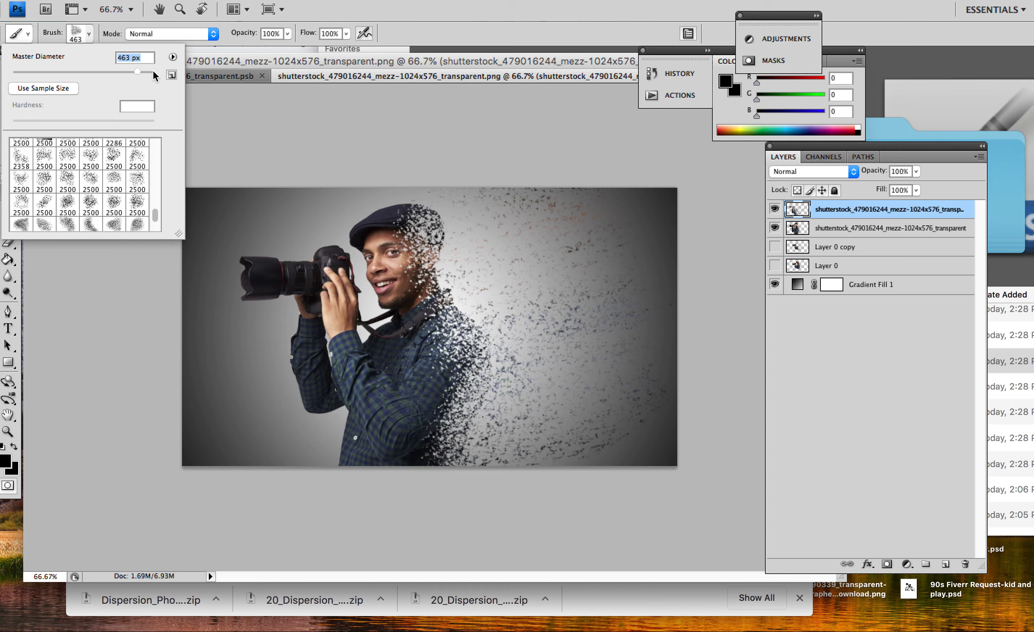
left_click(484, 269)
left_click(551, 391)
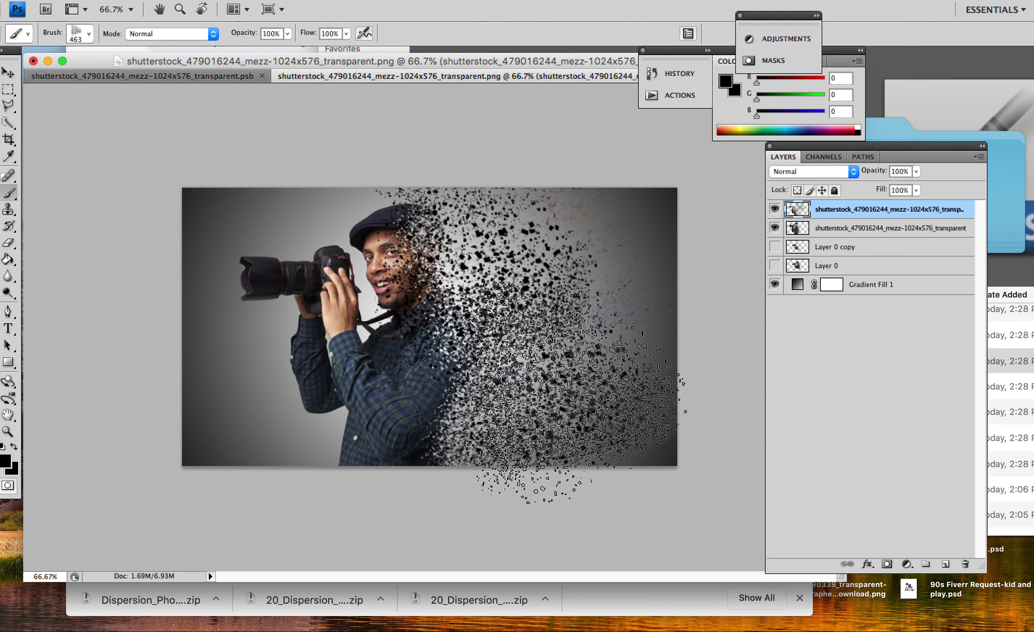
left_click(578, 393)
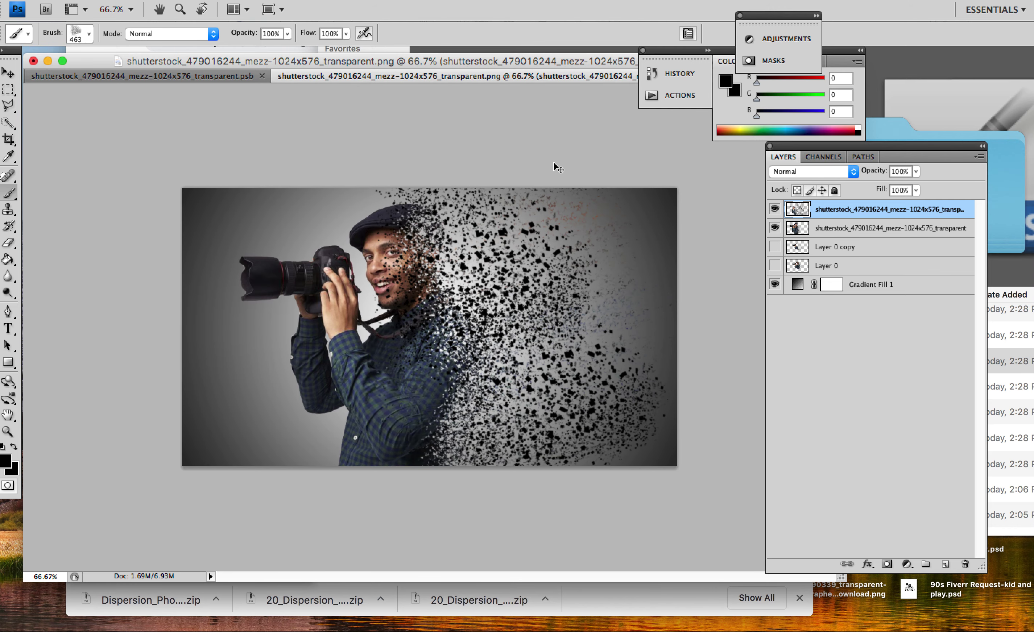
key("alt+super+z")
key("alt+super+z")
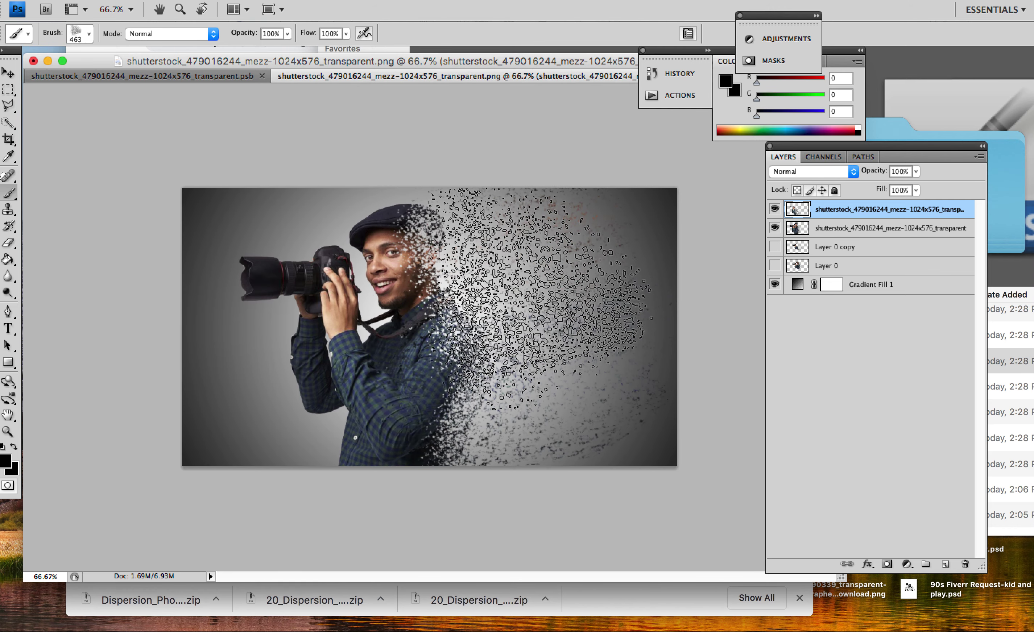
Set the particle brush to 197 px and undo the remaining dark splatters
left_click(545, 306)
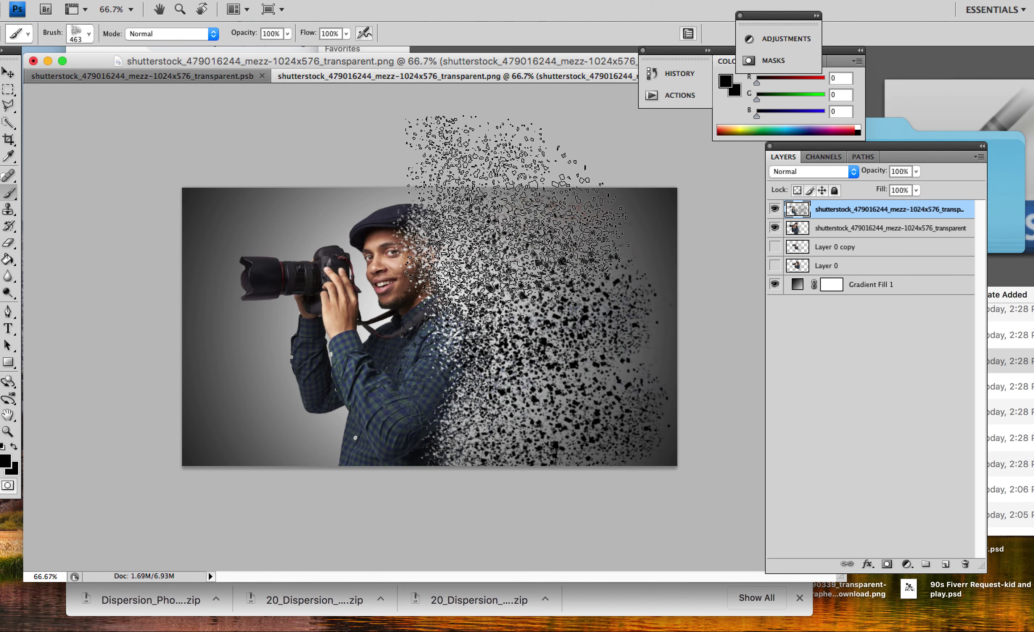
left_click(77, 38)
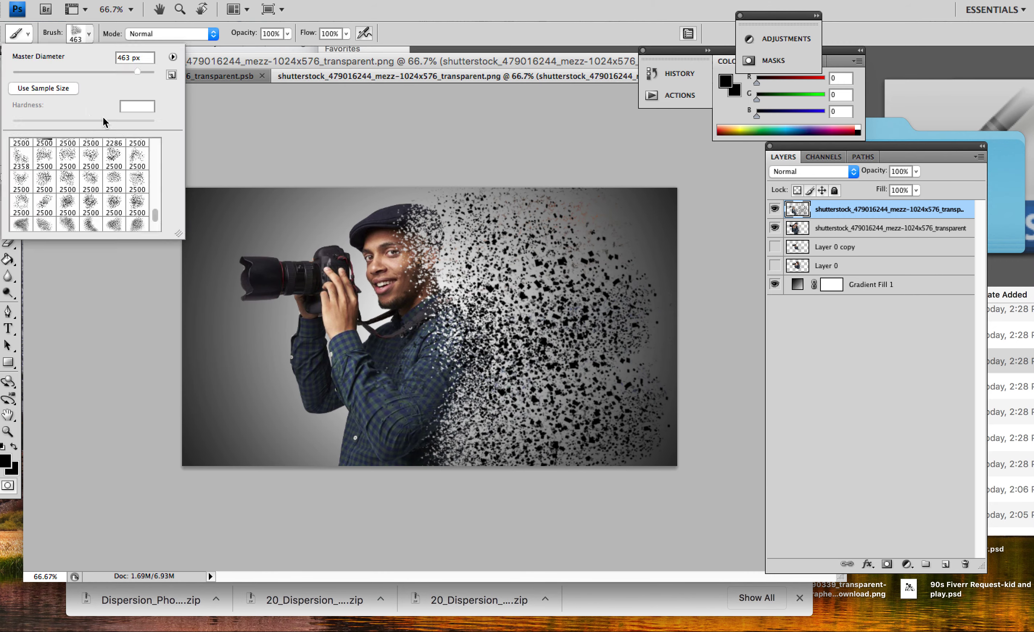
left_click(118, 73)
left_click(453, 227)
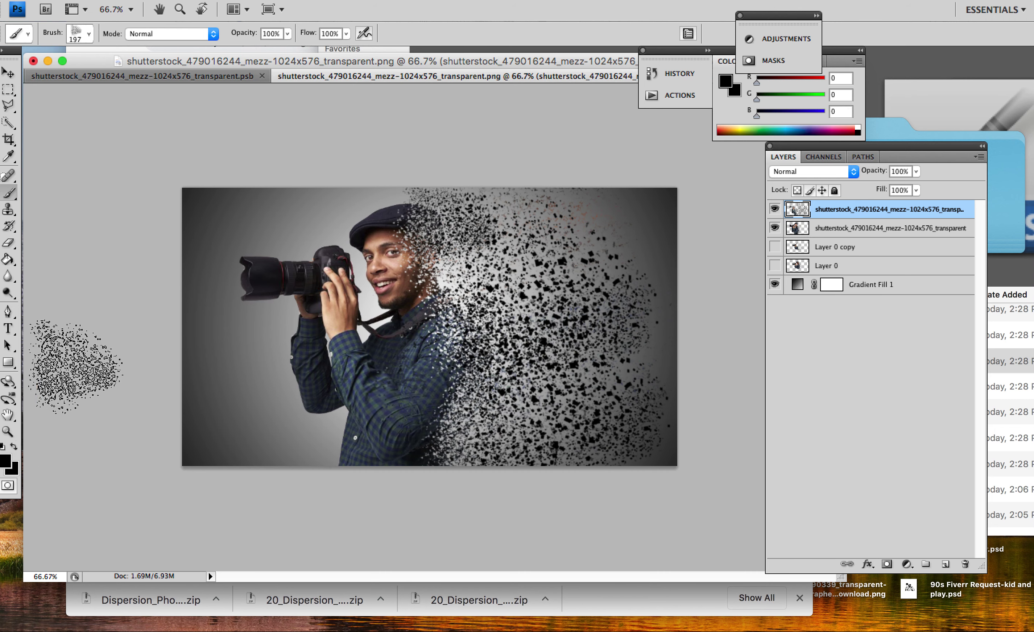
key("alt+super+z")
key("alt+super+z")
key("alt+super+z")
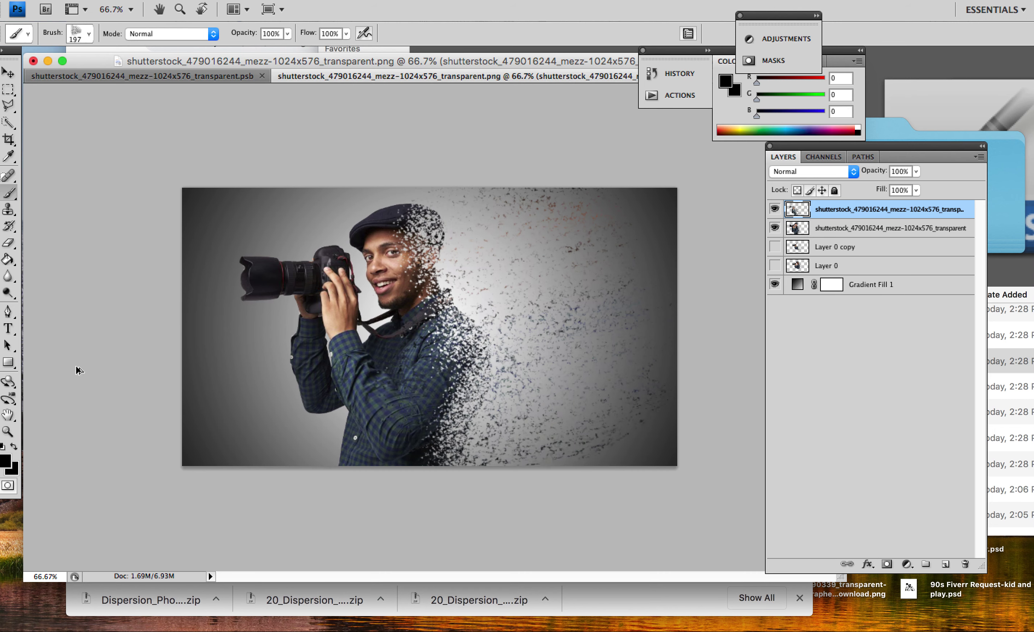
Set the foreground colour to white, then undo the recent particle strokes by the shoulder and ear
left_click(6, 463)
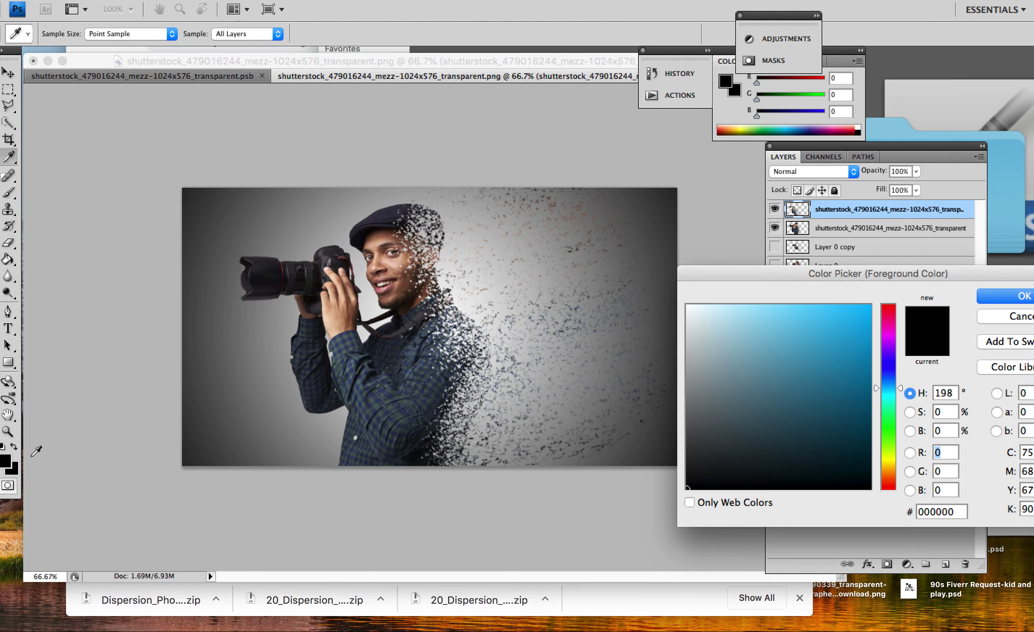
left_click_drag(741, 480, 658, 246)
left_click(1027, 297)
left_click(458, 244)
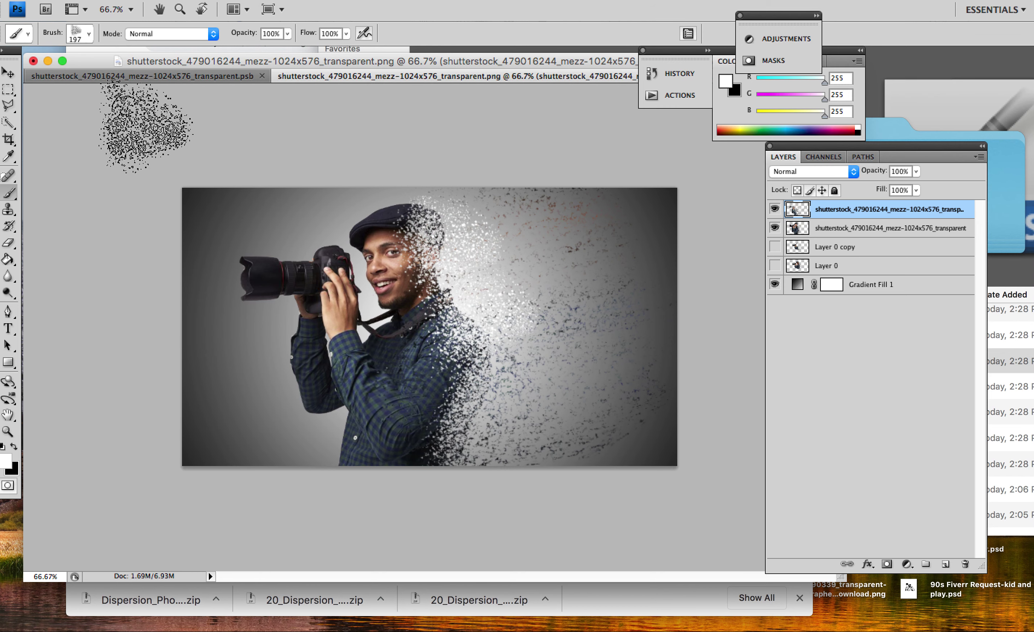
key("super+alt+z")
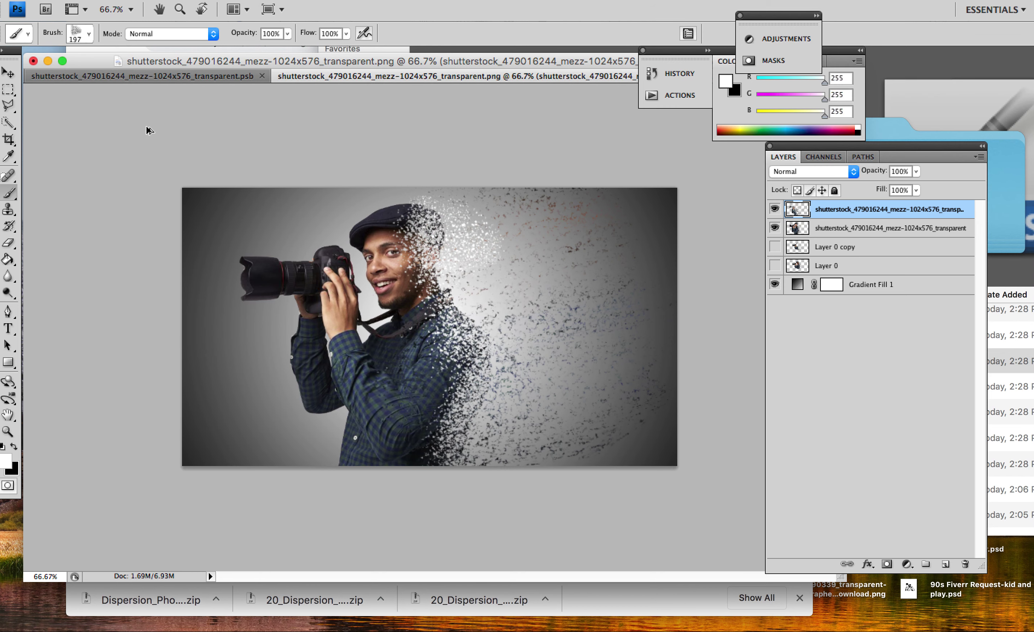
key("super+alt+z")
Choose a large 2500 dispersion brush and lower its diameter to 463 px
left_click(81, 31)
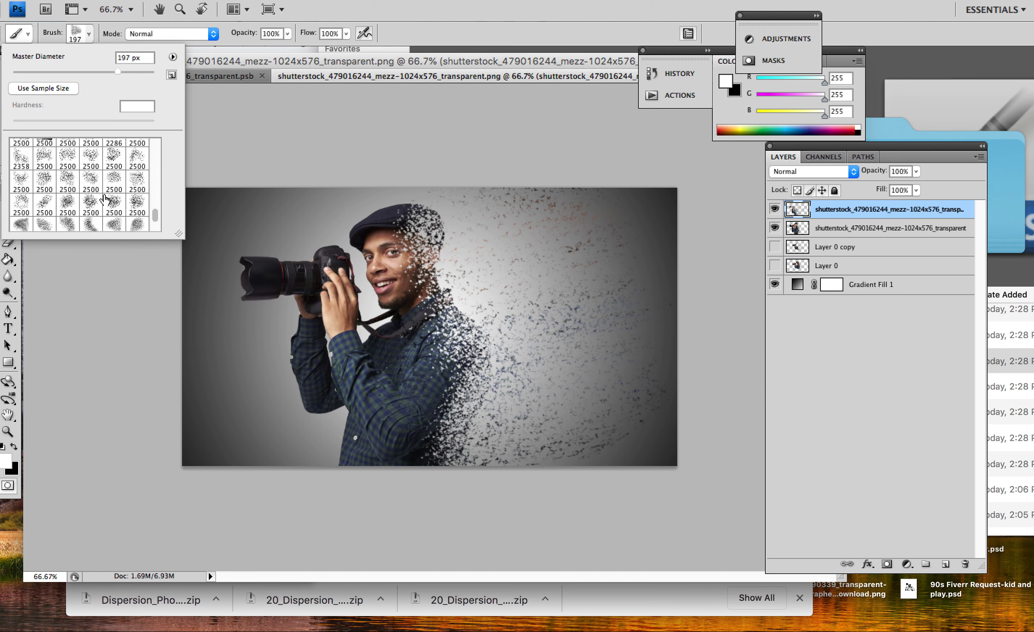
scroll(104, 199, "down", 3)
left_click(90, 199)
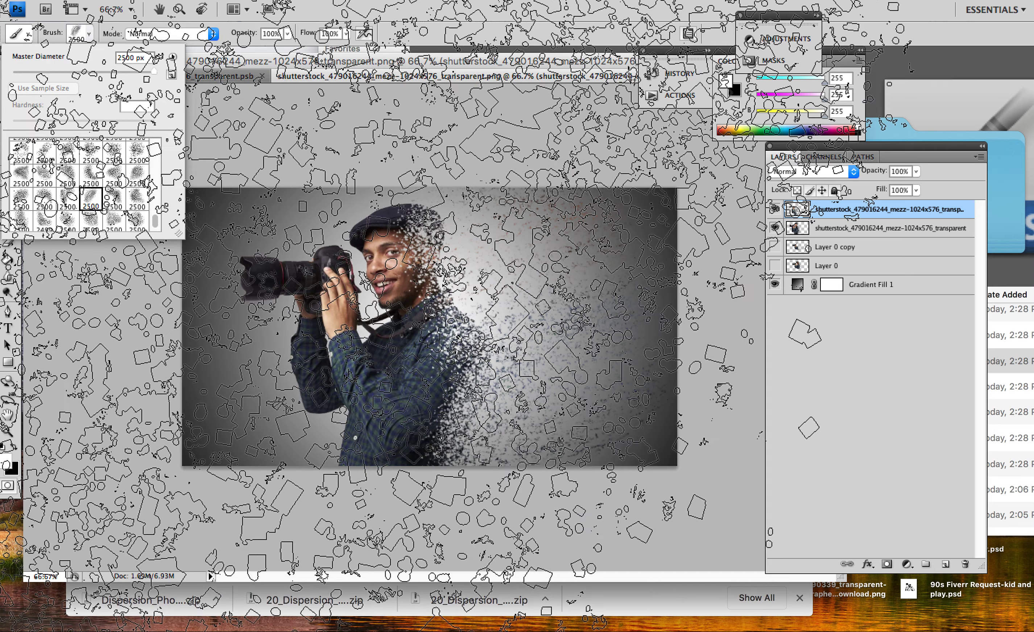
left_click(130, 70)
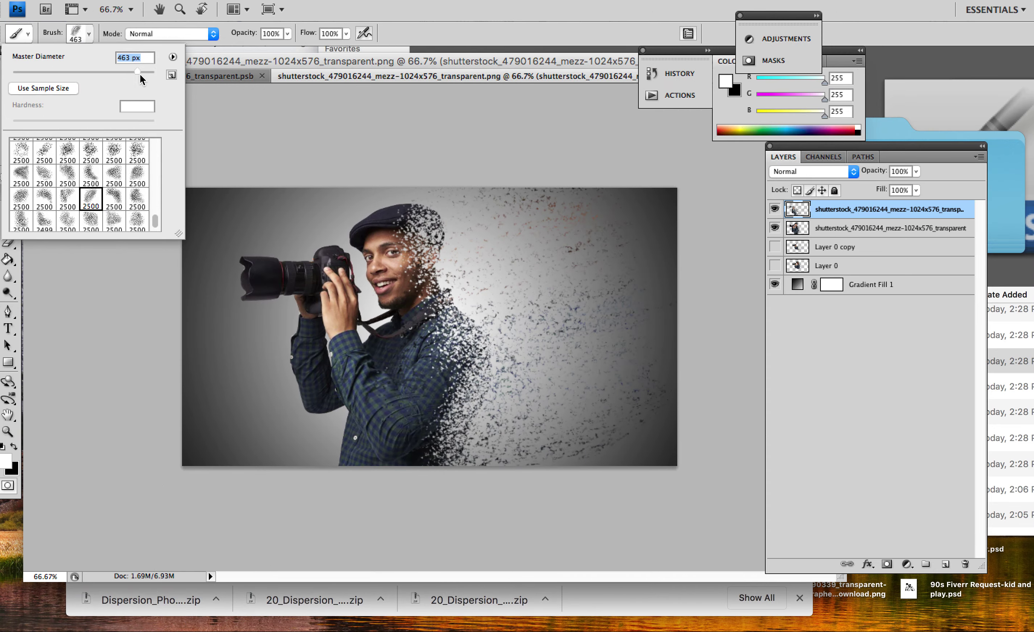
Stamp white particles at the right, lower right and over the face, then undo them all
left_click(530, 278)
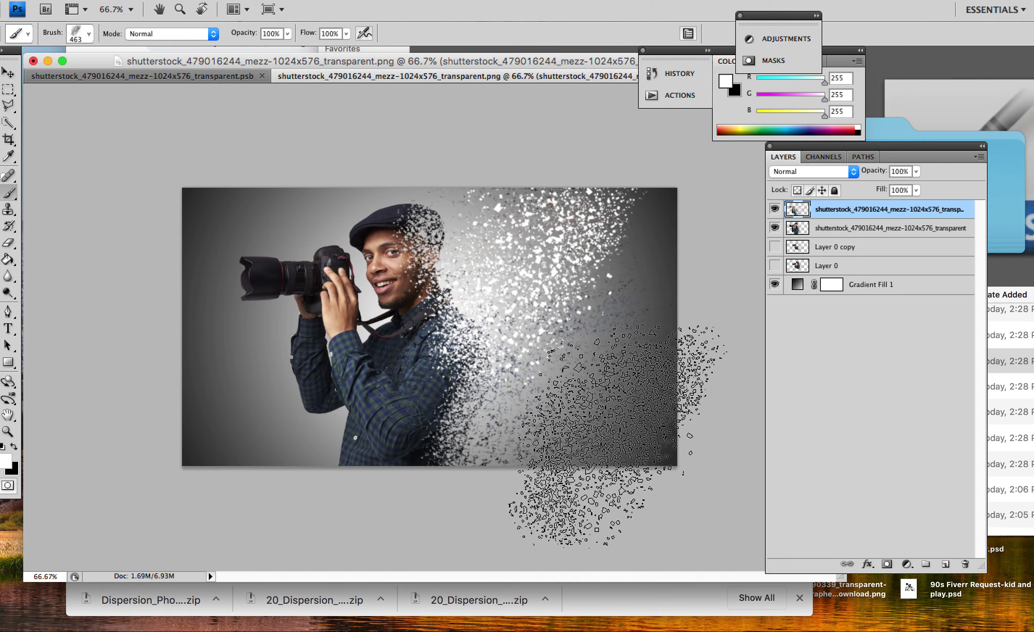
left_click(580, 414)
left_click(515, 450)
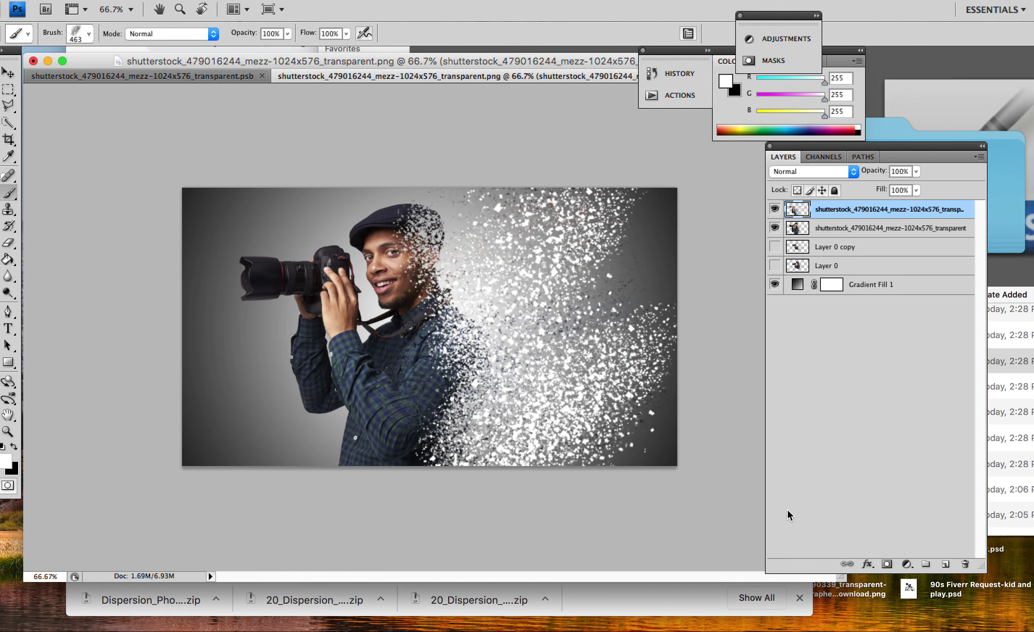
left_click(475, 238)
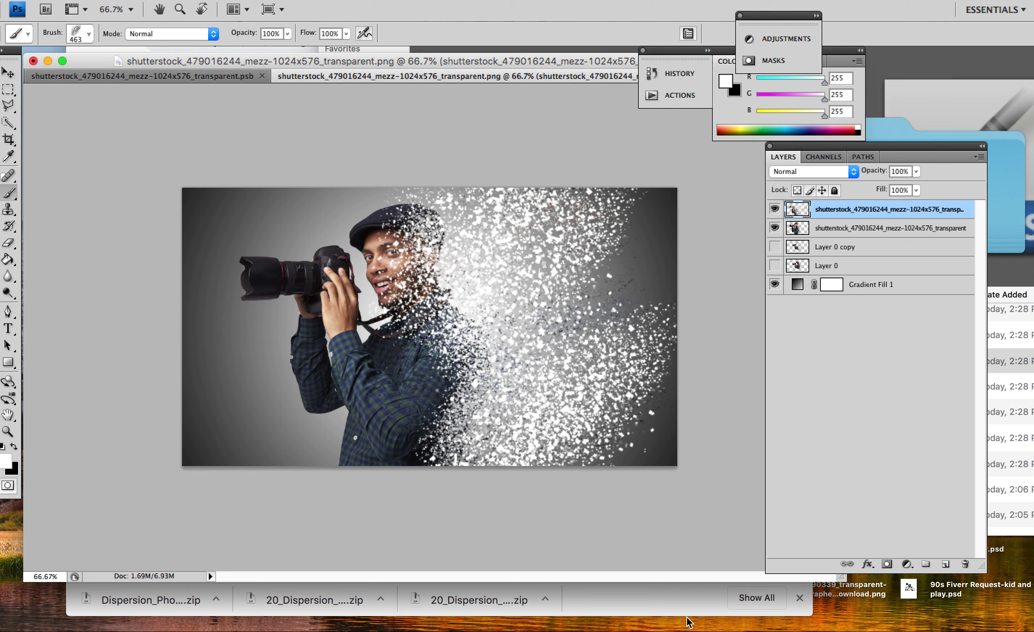
key("super+z")
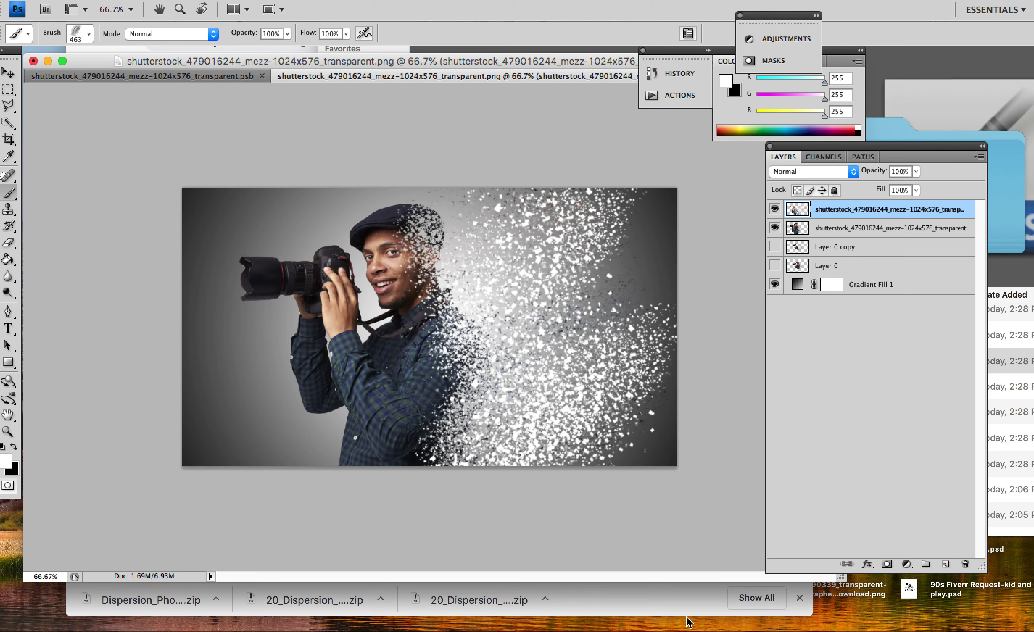
key("super+alt+z")
key("super+alt+z")
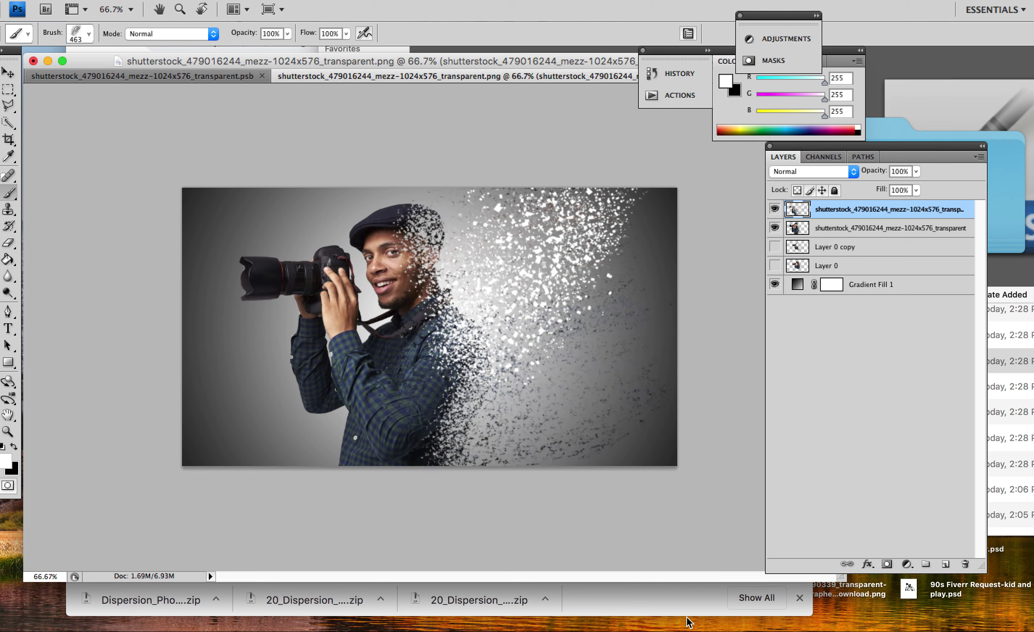
key("super+alt+z")
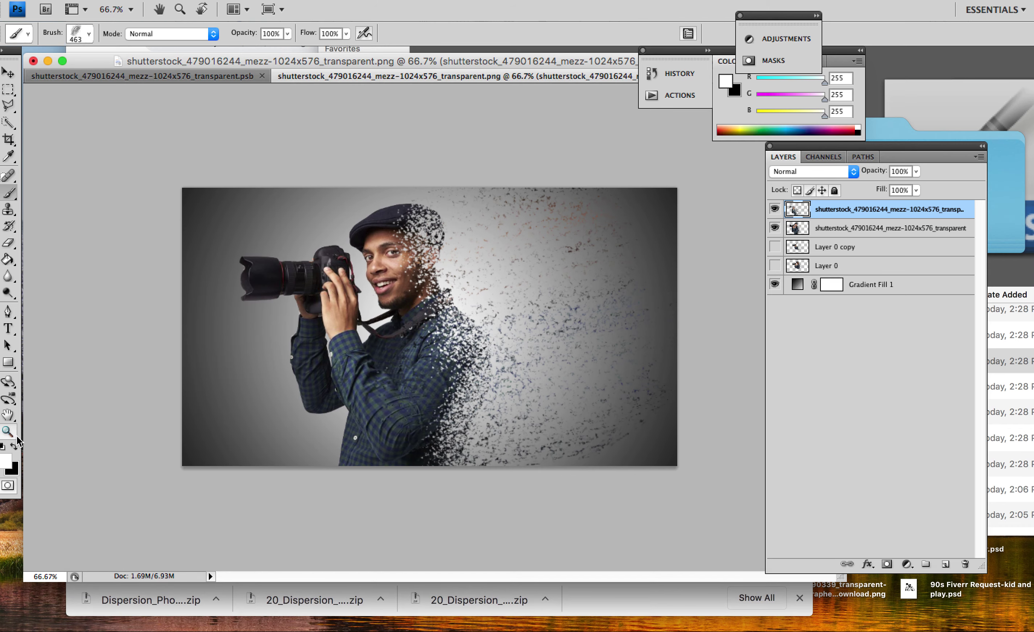
Set the foreground colour to black and return to the Brush tool
left_click(6, 459)
mouse_move(767, 389)
left_mouse_down()
mouse_move(705, 357)
mouse_move(646, 519)
left_mouse_up()
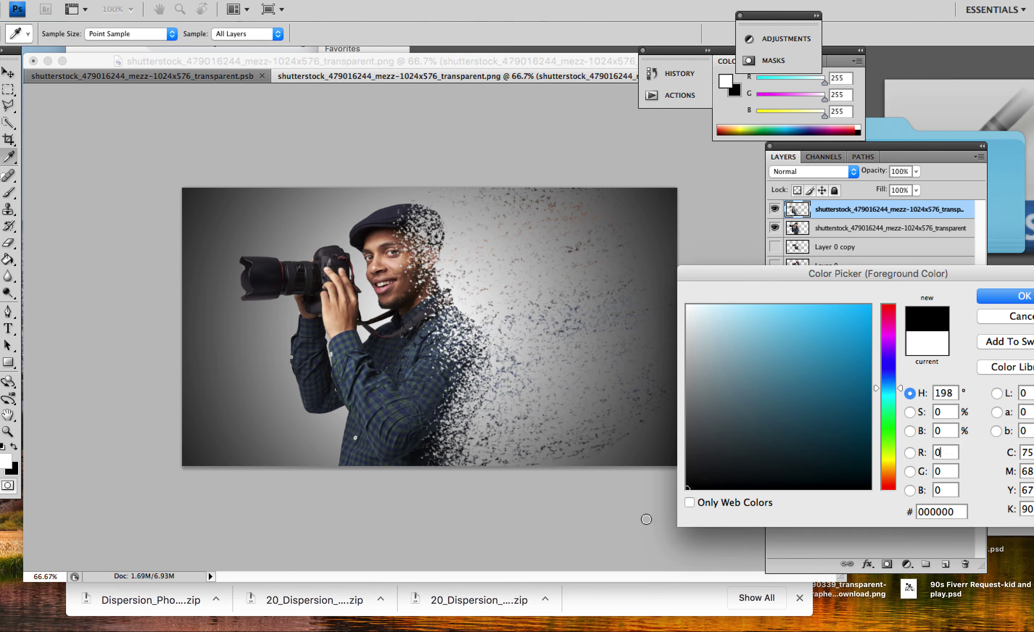
left_click(995, 300)
key("b")
Stamp black particles with another dispersion brush at 391 px, undoing the right-side ones
left_click(89, 34)
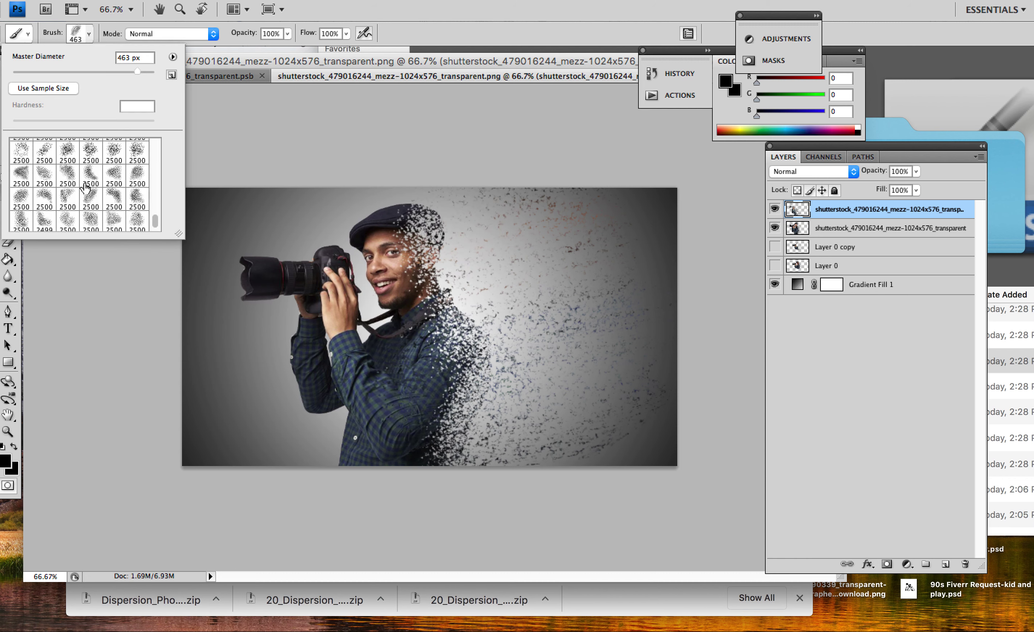
left_click(54, 177)
left_click(131, 72)
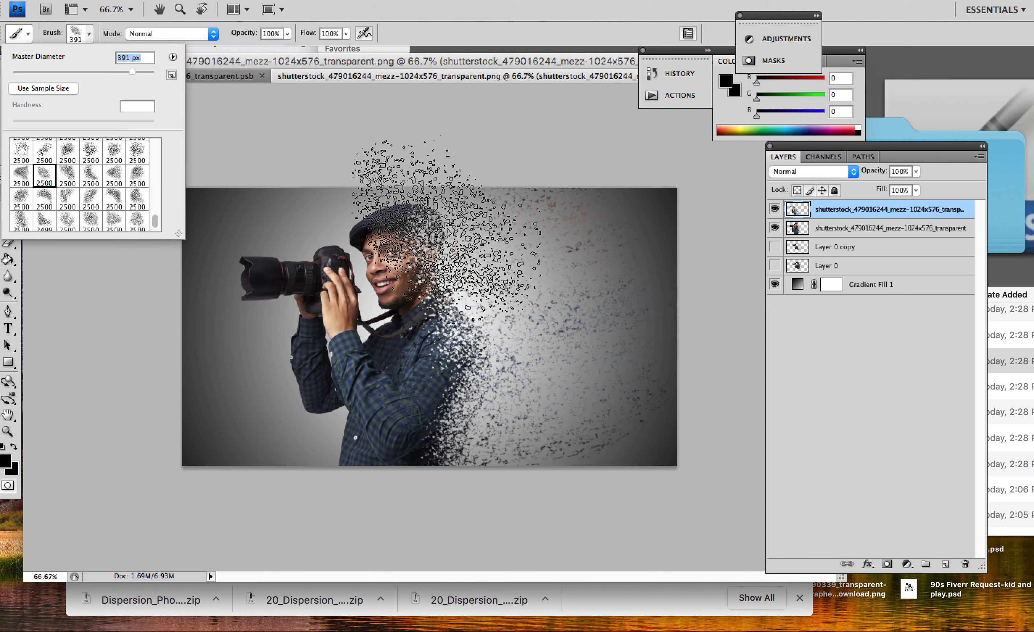
left_click(509, 279)
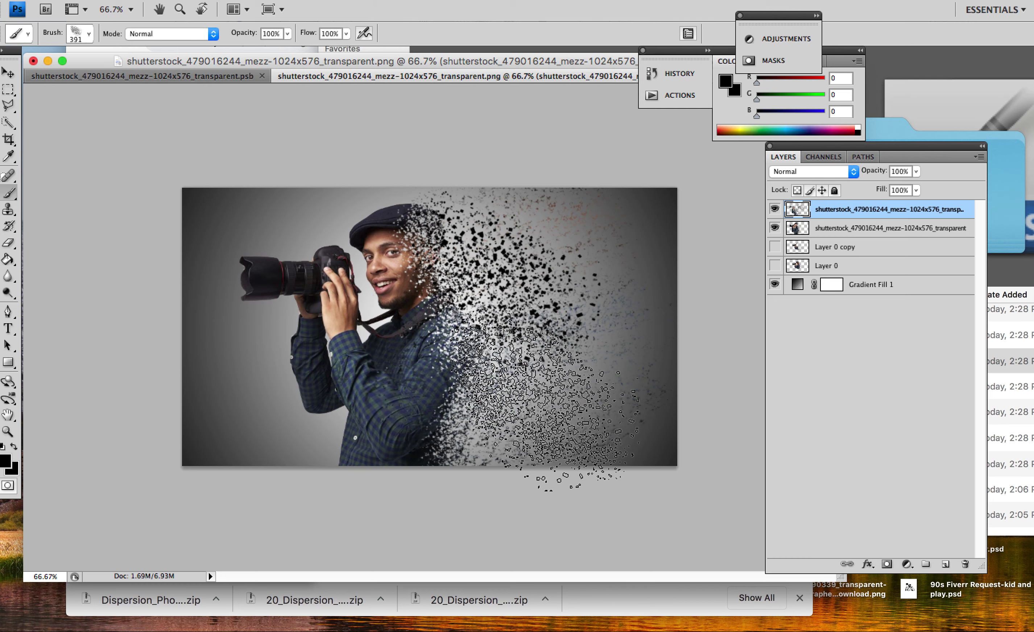
left_click(548, 388)
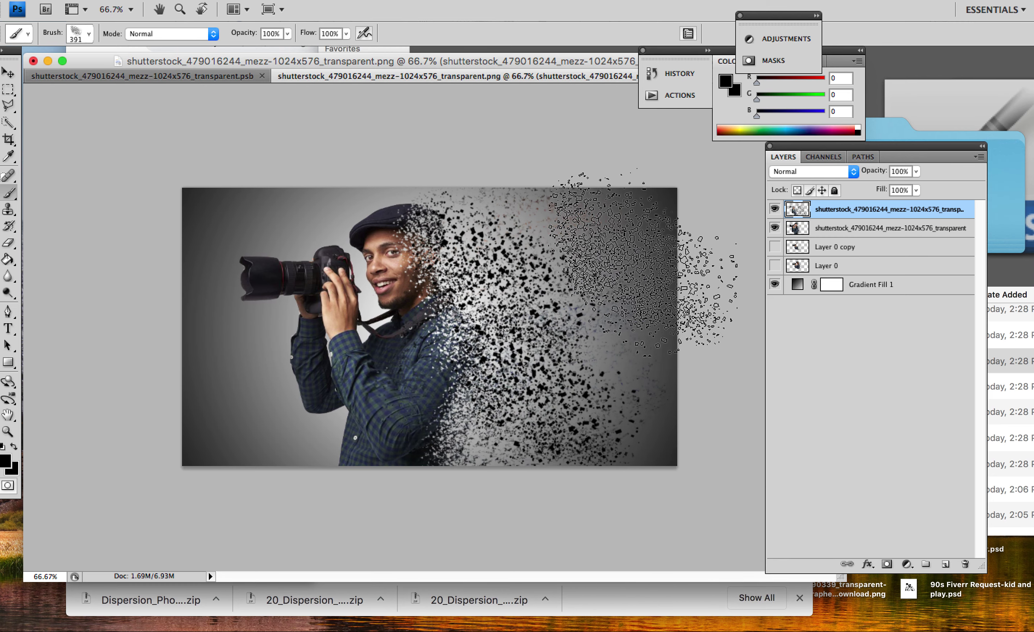
left_click(632, 283)
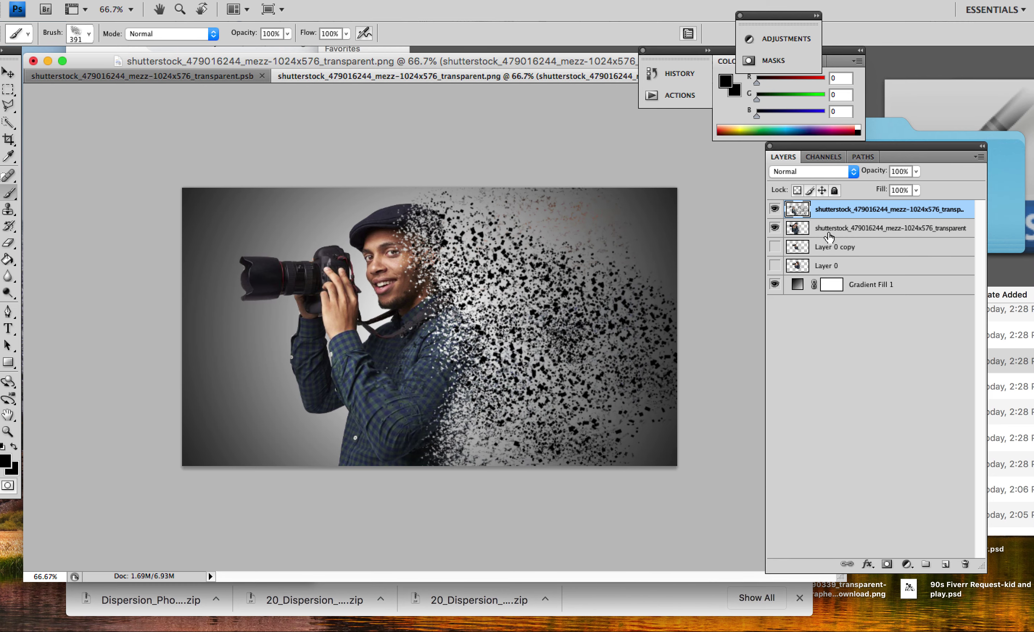
key("ctrl+z")
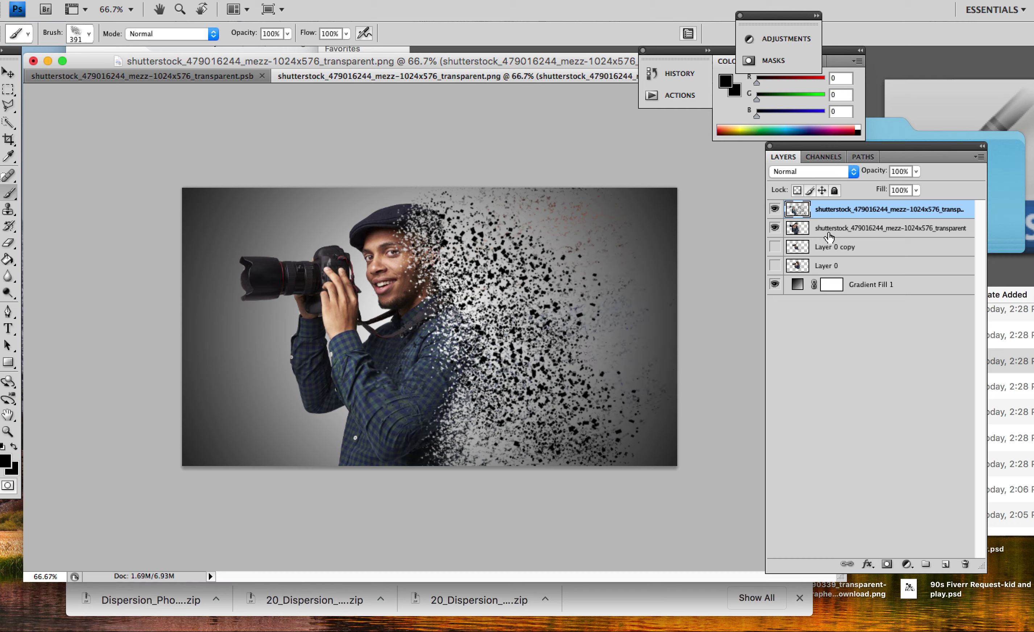
key("ctrl+alt+z")
Resize the particle brush, trying 160 and 185 px before settling on 267 px
left_click(89, 40)
left_click(104, 75)
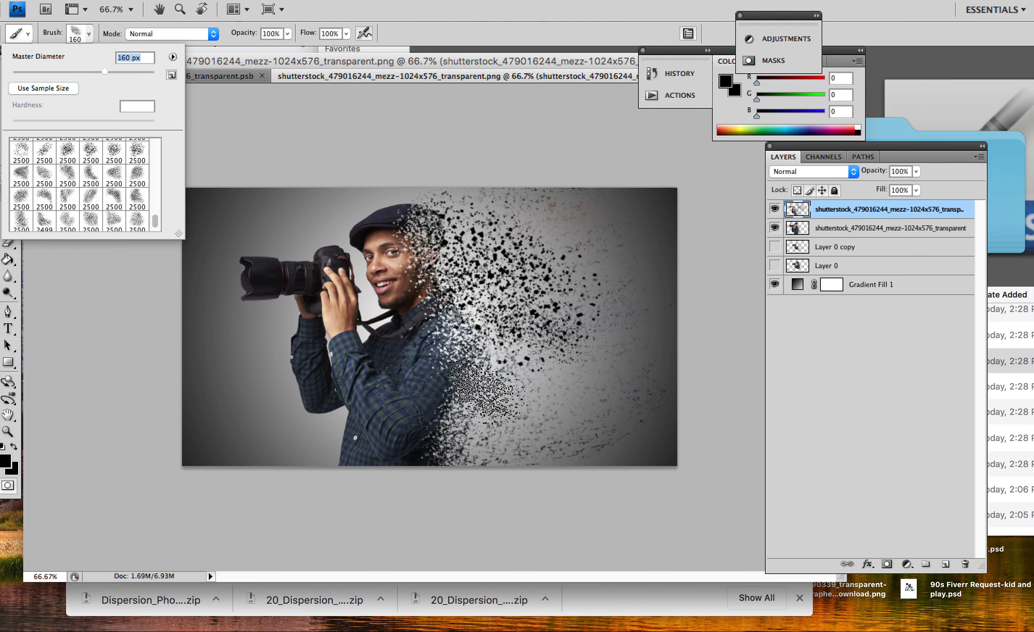
left_click(503, 379)
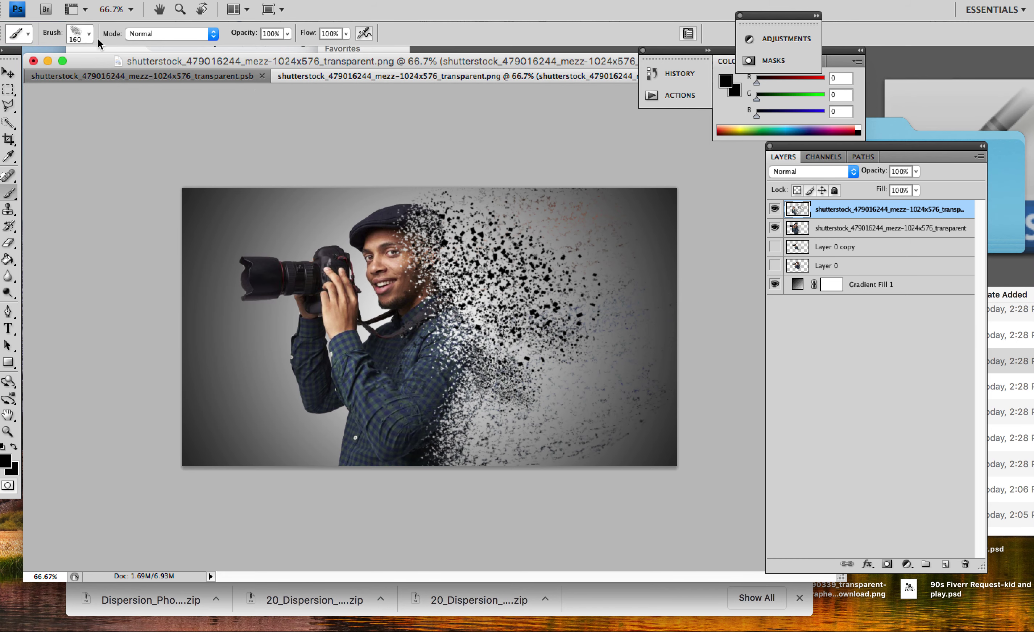
left_click(89, 33)
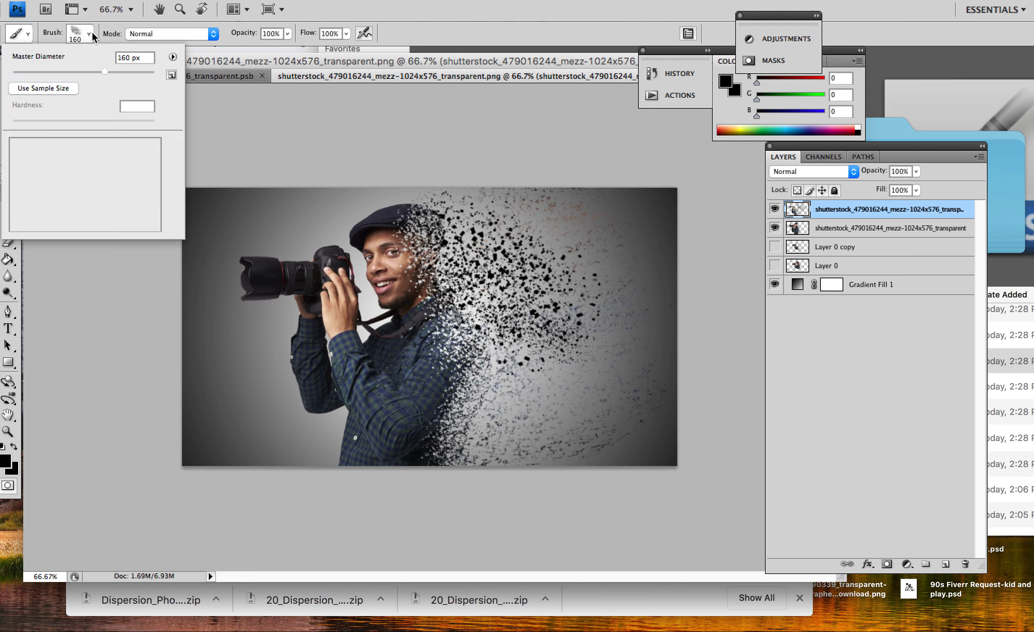
left_click(113, 71)
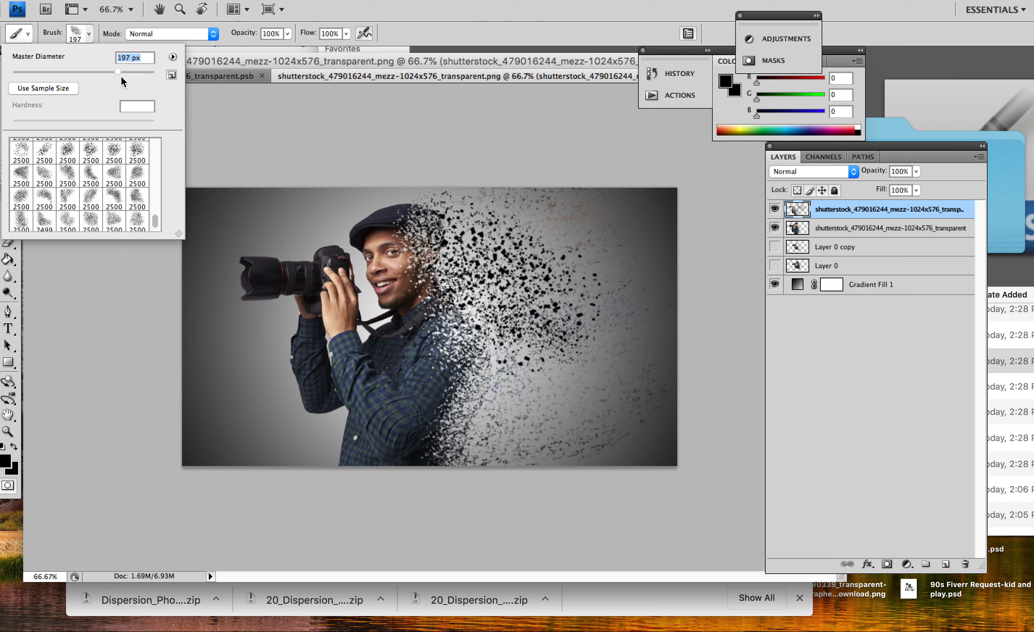
left_click(123, 71)
left_click_drag(505, 306, 516, 348)
Stamp black particle fragments beside the shirt, lower down, and at the lower and upper right
left_click(508, 370)
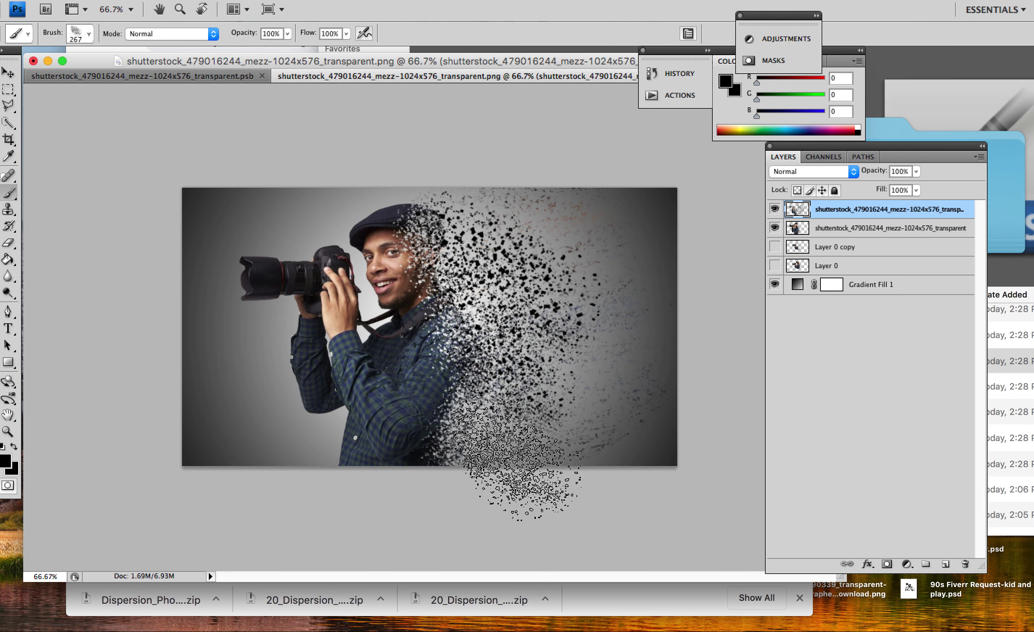
left_click(518, 461)
left_click(599, 384)
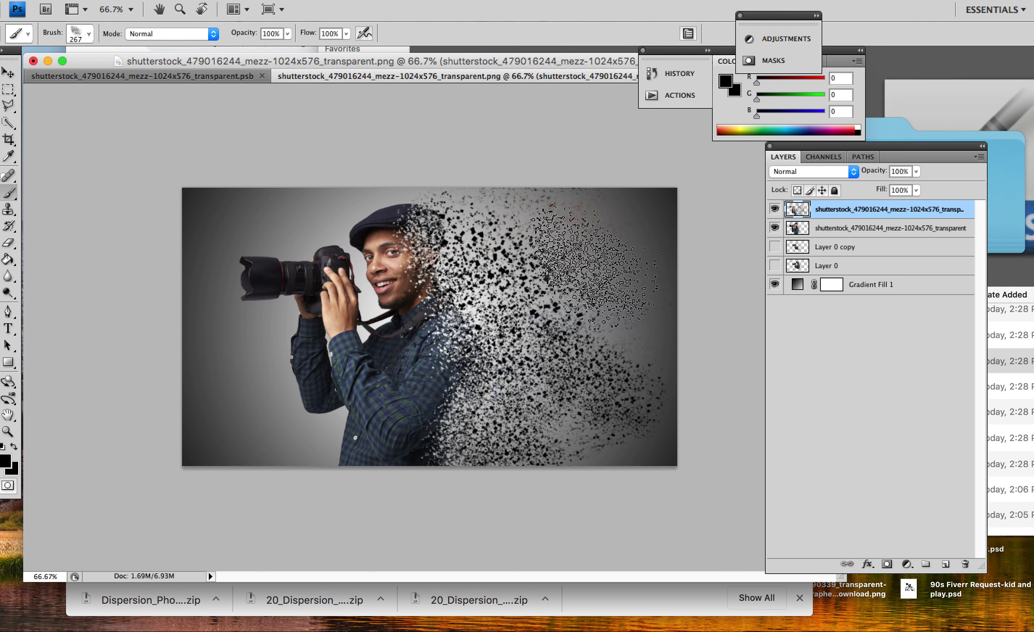
left_click(595, 252)
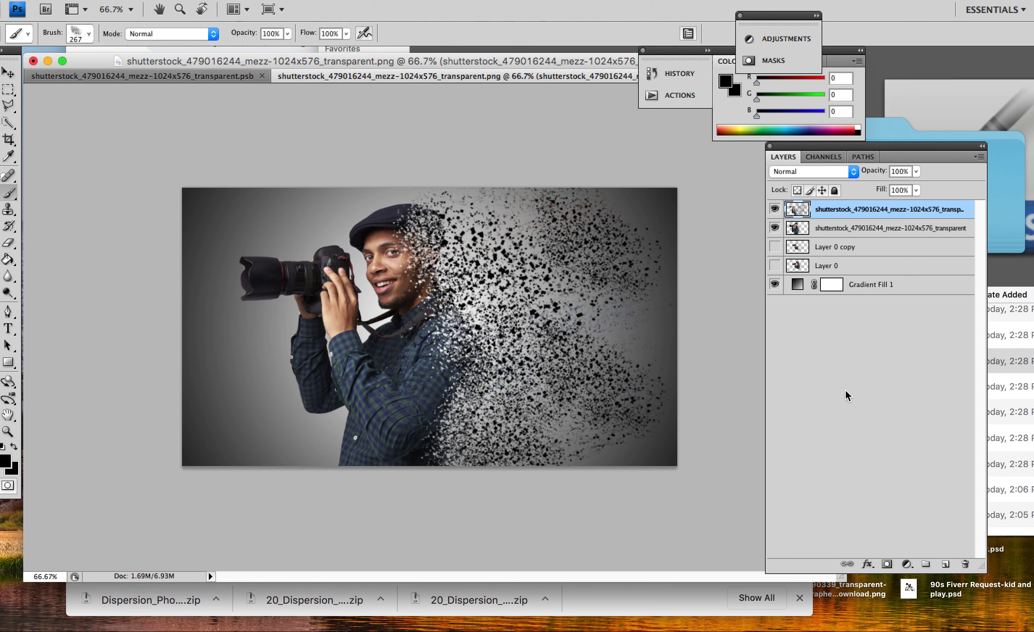
View the image at 100% and enlarge the document window to show more canvas
key("super+1")
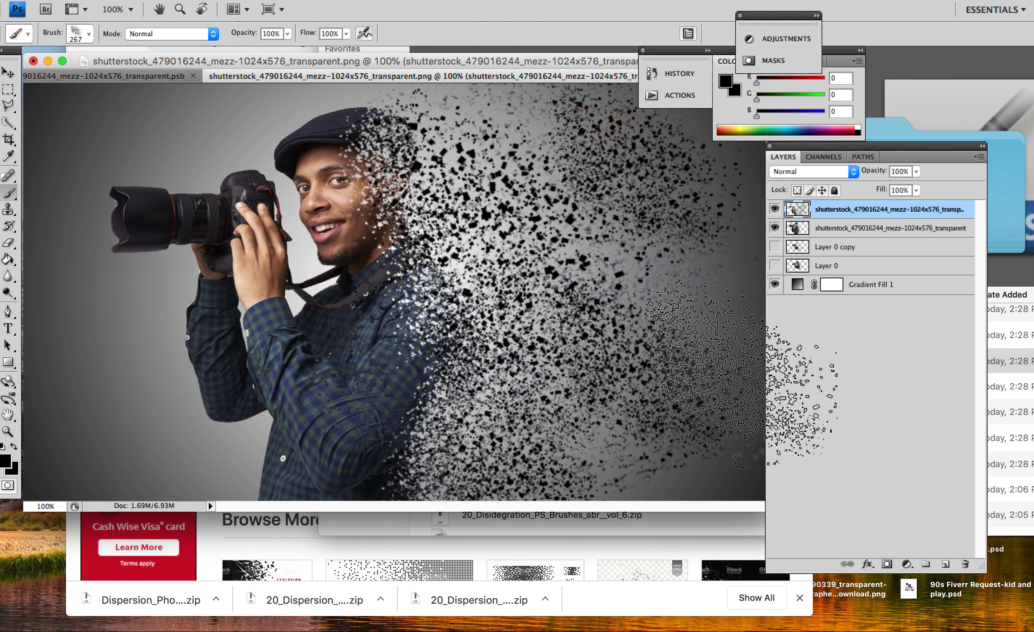
left_click_drag(823, 154, 893, 59)
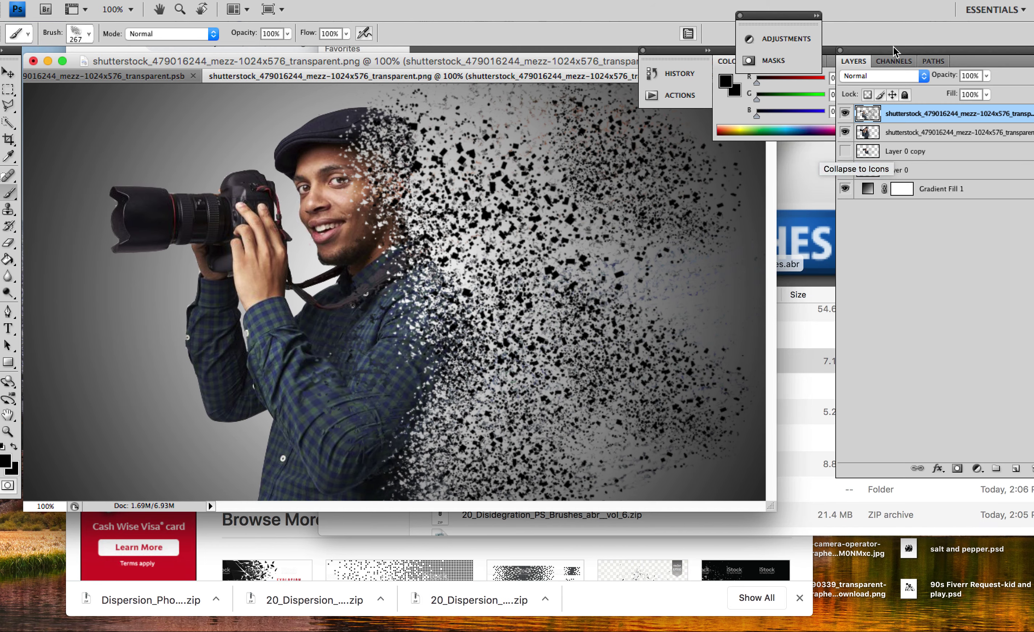
left_click_drag(771, 506, 892, 601)
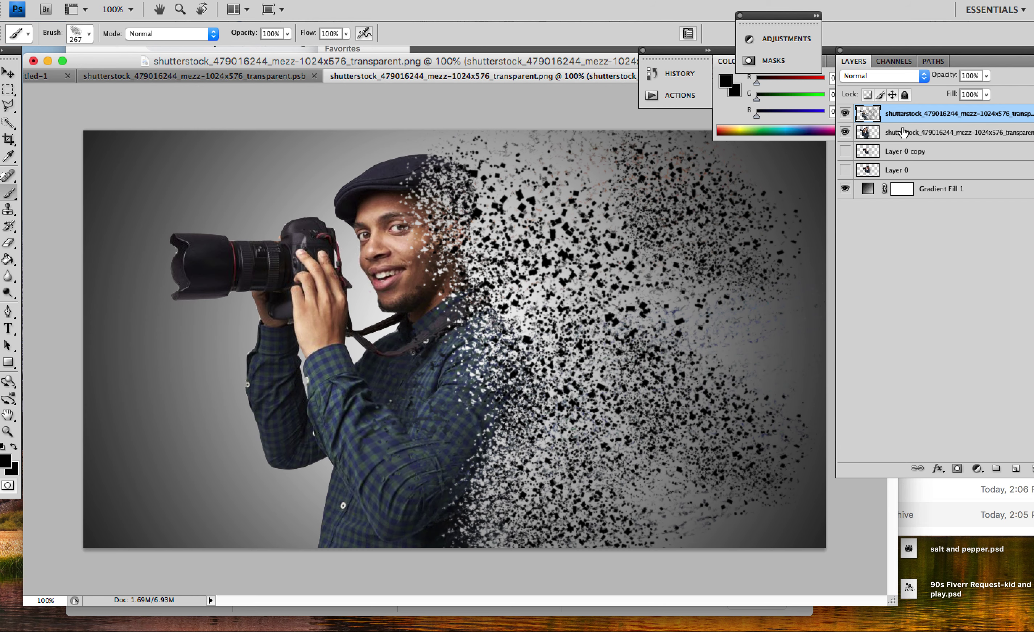
Scale both photo layers to about 68% and move them down to the canvas's bottom edge
left_click(924, 136, "shift")
key("super+t")
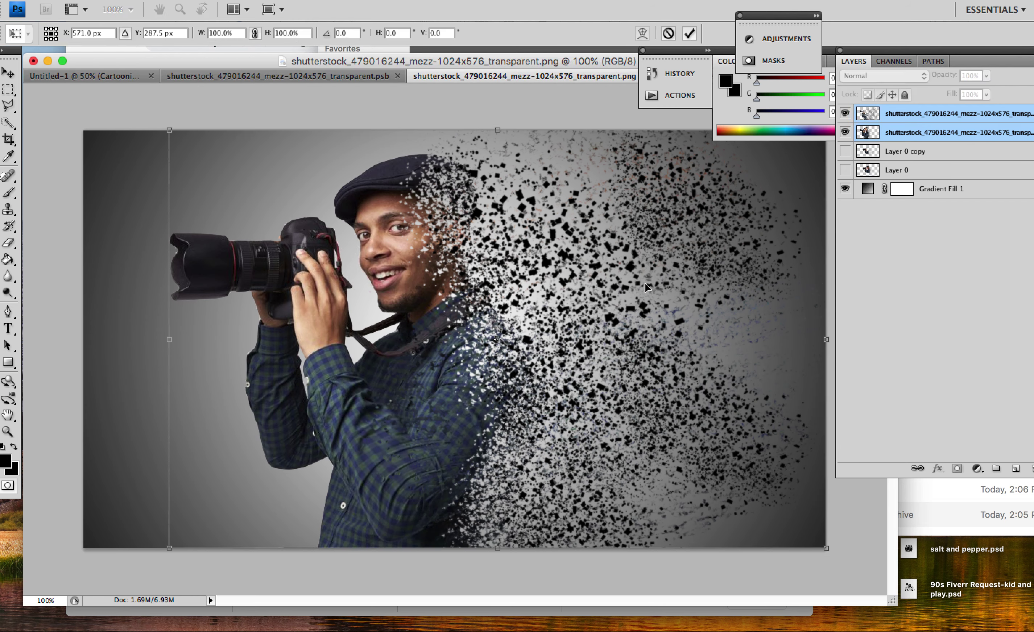
left_click_drag(825, 547, 625, 433)
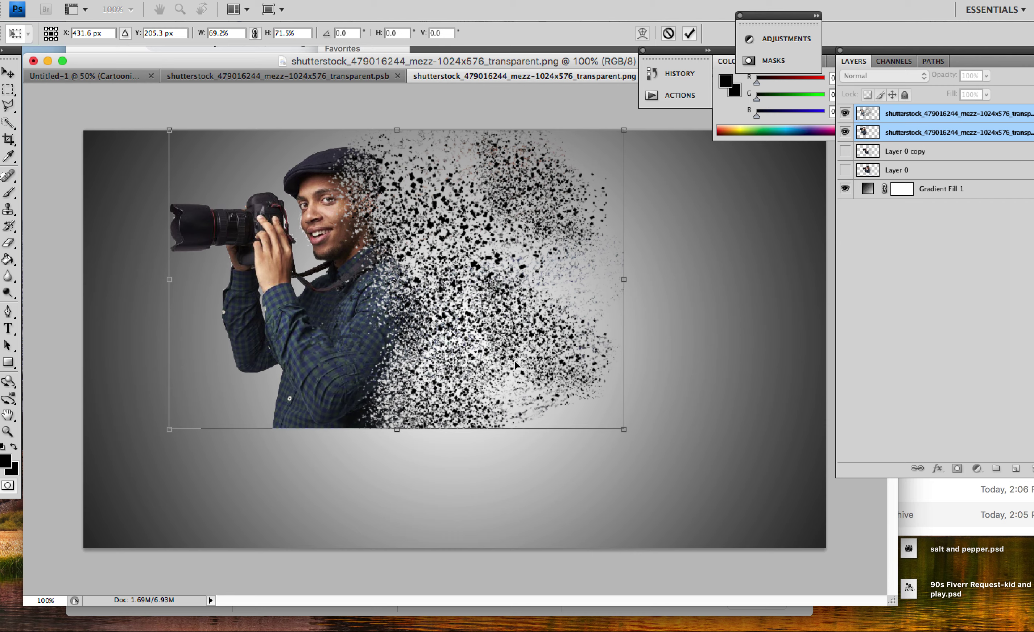
left_click_drag(514, 361, 576, 360)
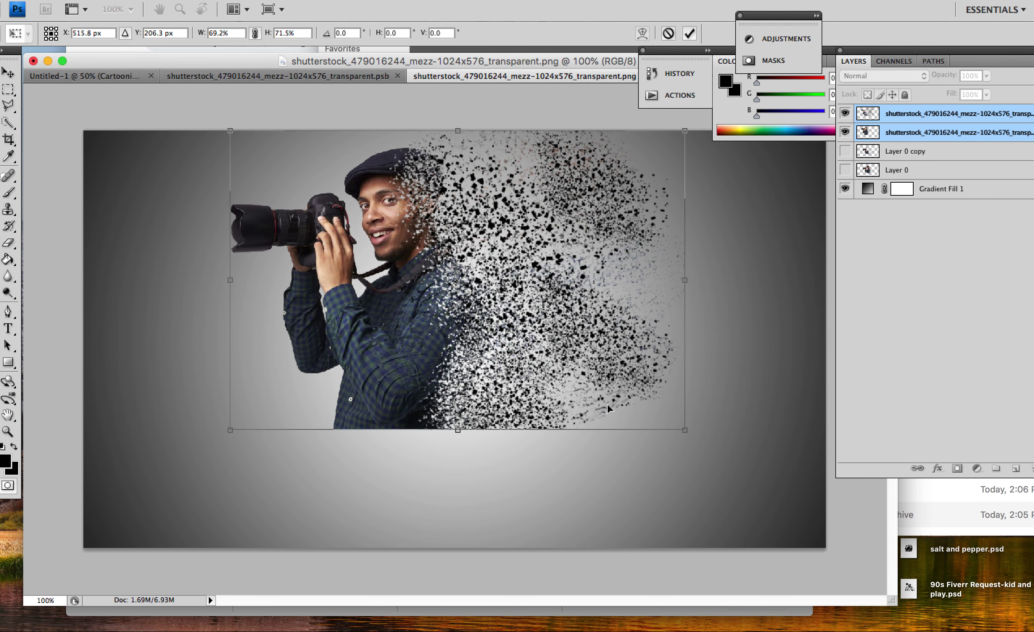
left_click_drag(684, 430, 684, 429)
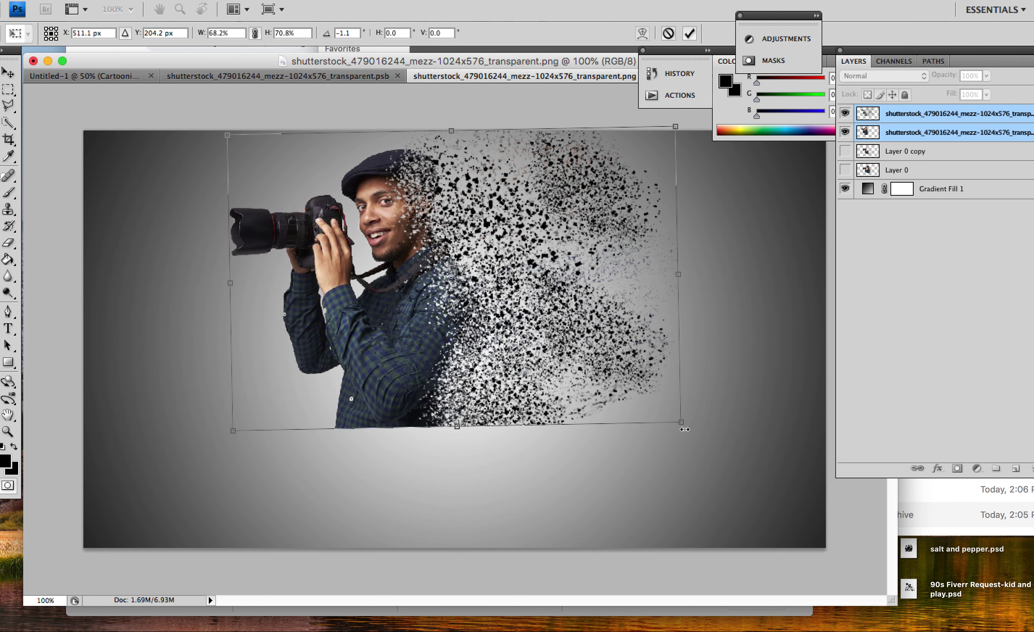
left_click_drag(510, 311, 525, 434)
key("b")
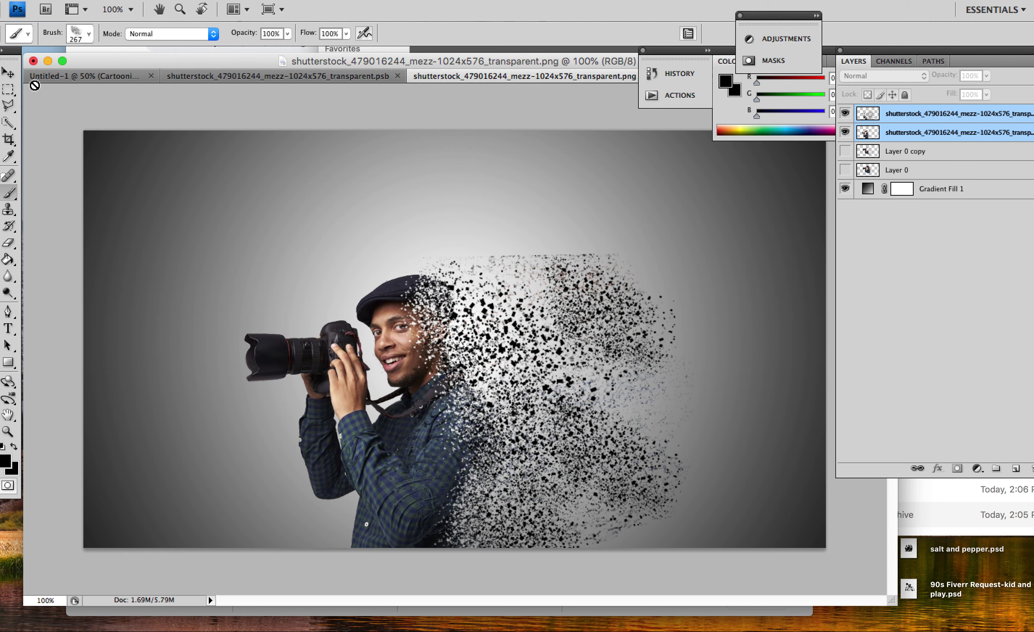
Raise the dispersed man on the canvas, compare the layer copies, then nudge him about 75 px down
left_click(12, 74)
left_click_drag(463, 315, 454, 184)
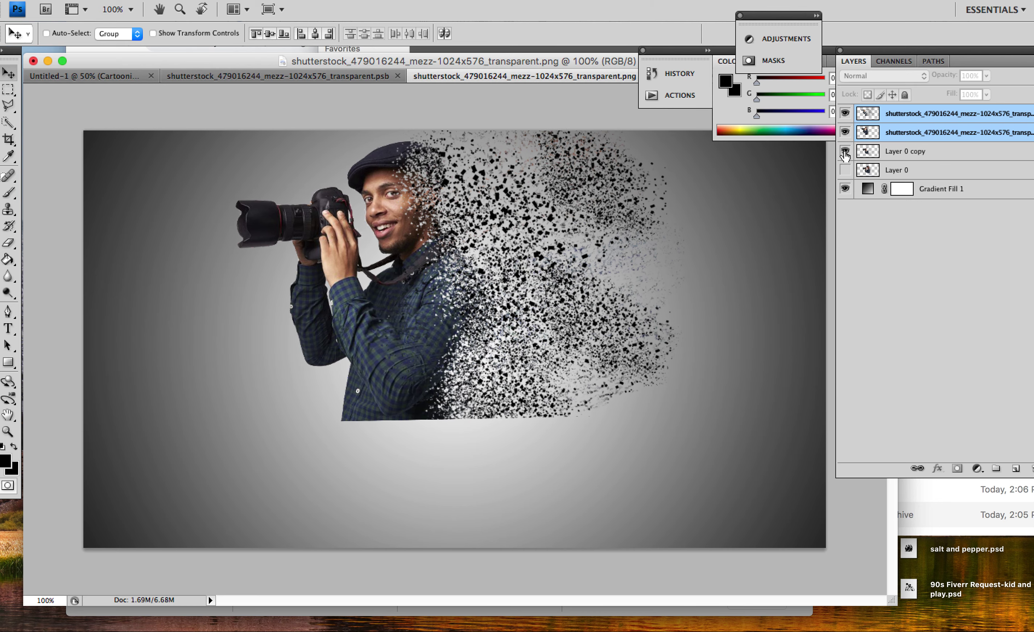
left_click(845, 170)
left_click(845, 132)
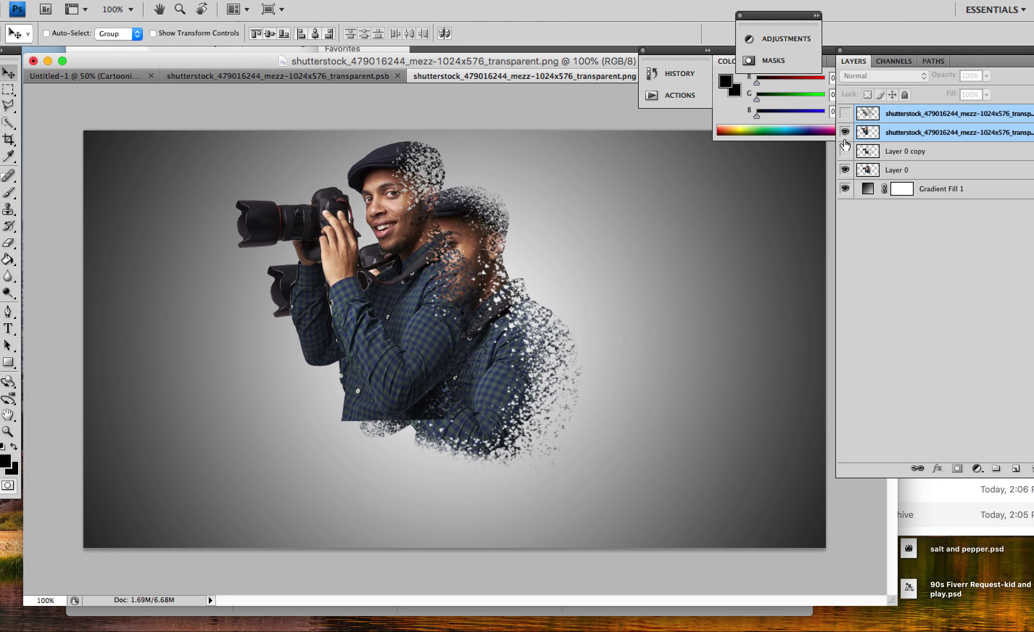
left_click(845, 151)
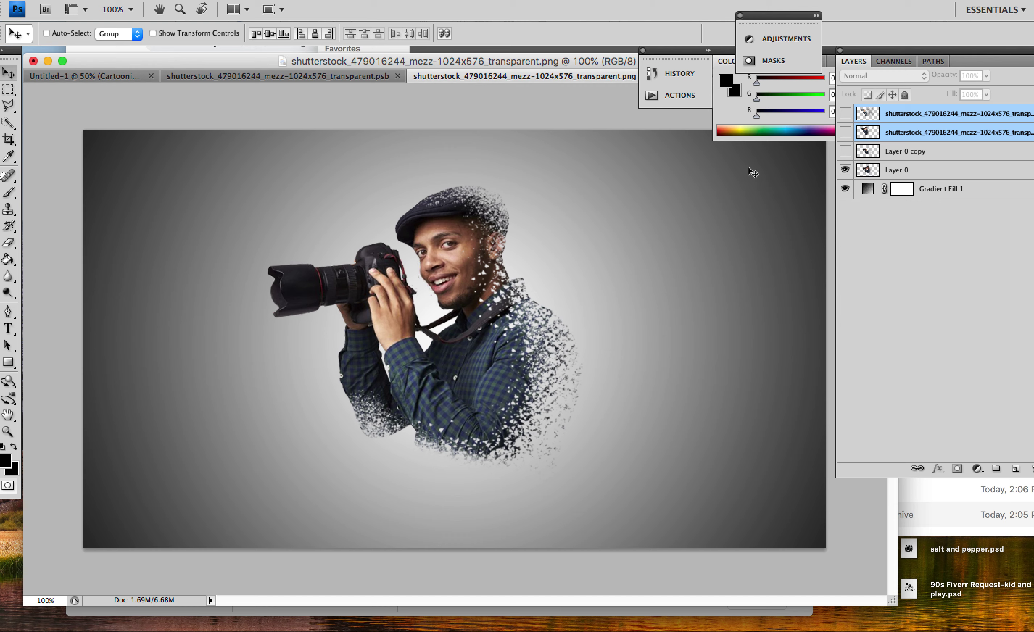
left_click(846, 113)
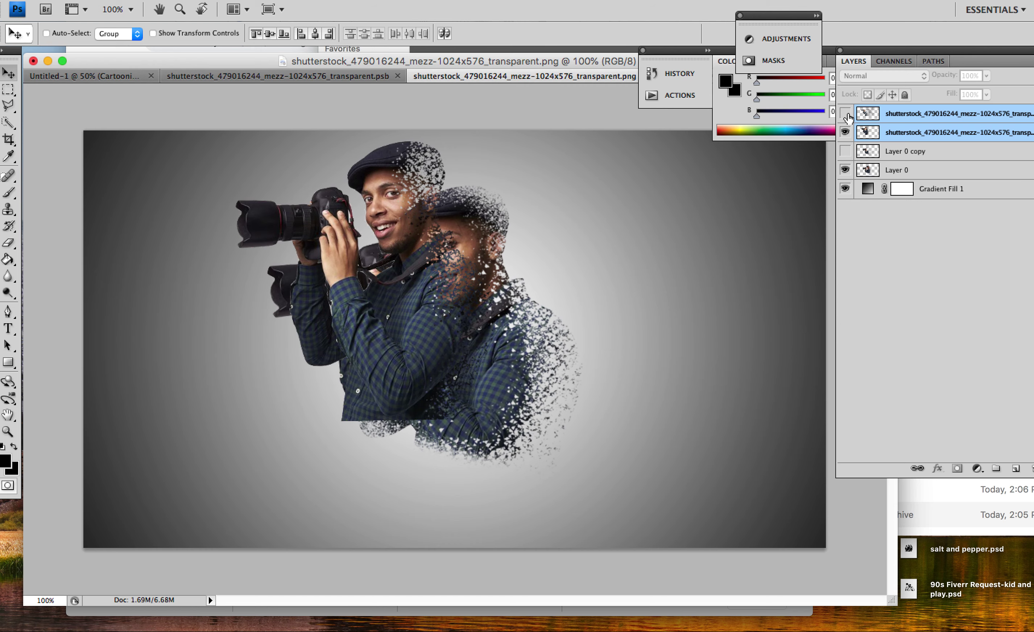
left_click(846, 151)
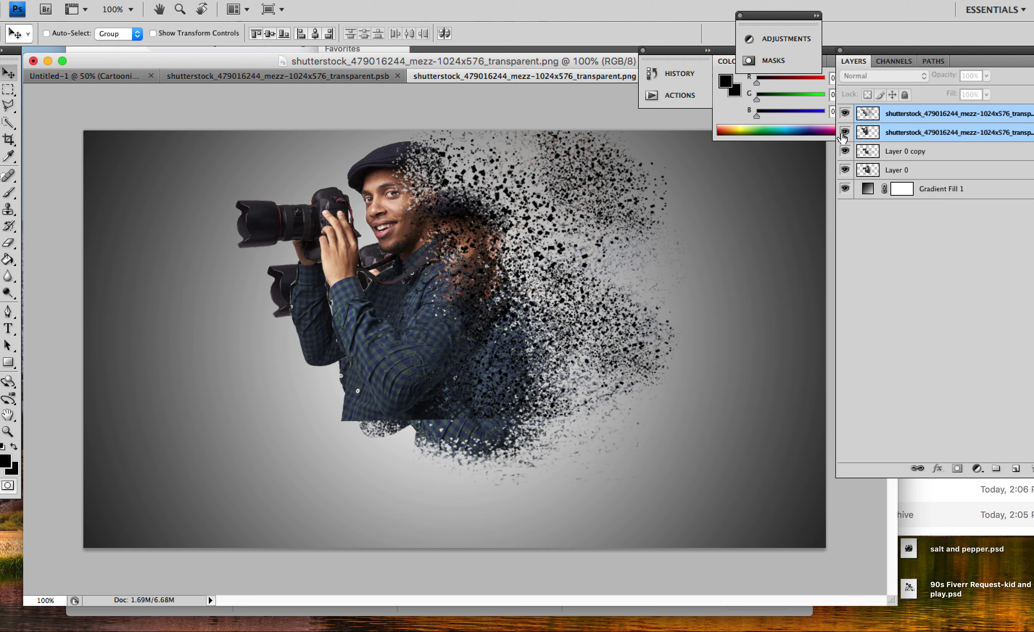
left_click_drag(845, 170, 843, 157)
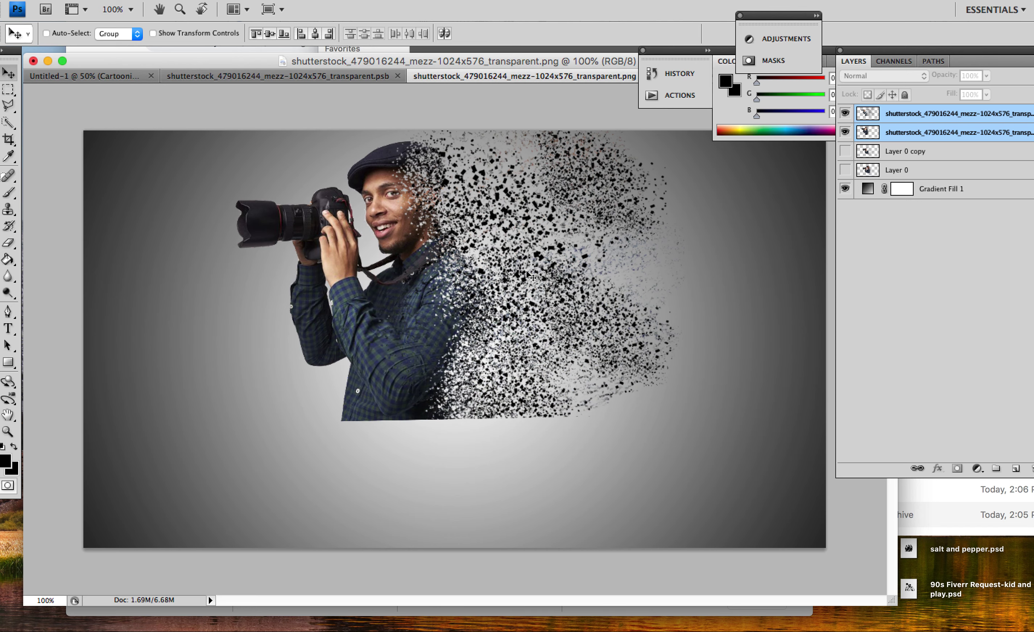
left_click_drag(527, 293, 528, 325)
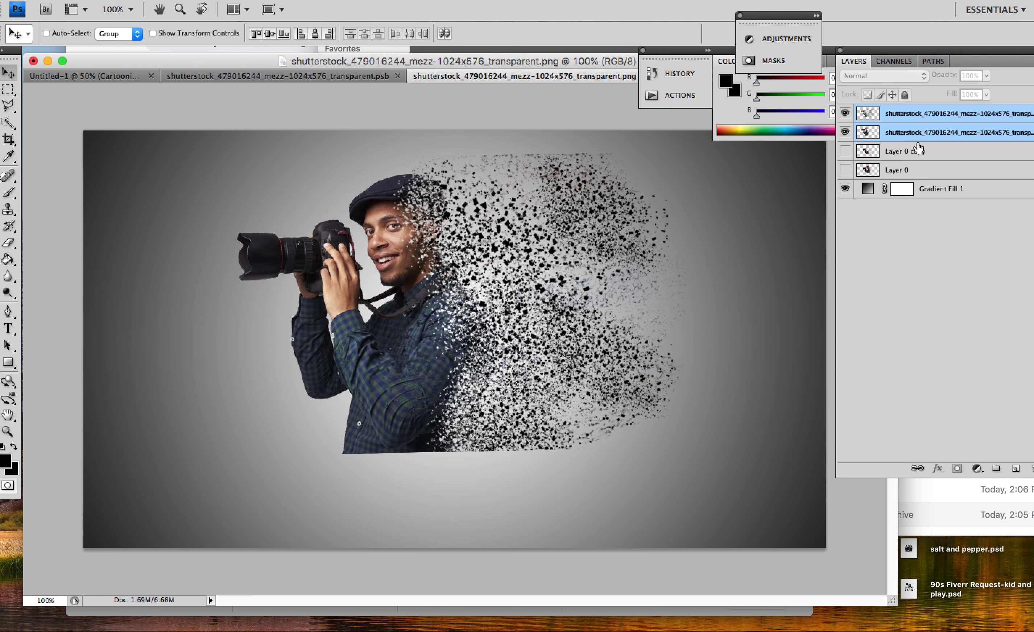
Paste a larger copy of the man as Layer 1 and hide both shutterstock layers
right_click(914, 140)
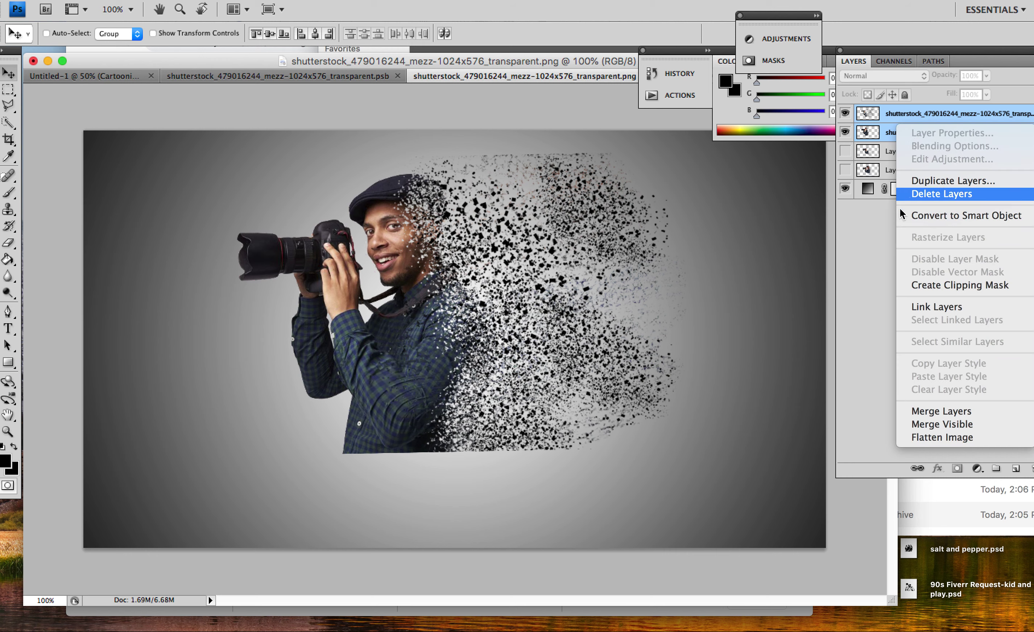
left_click(874, 237)
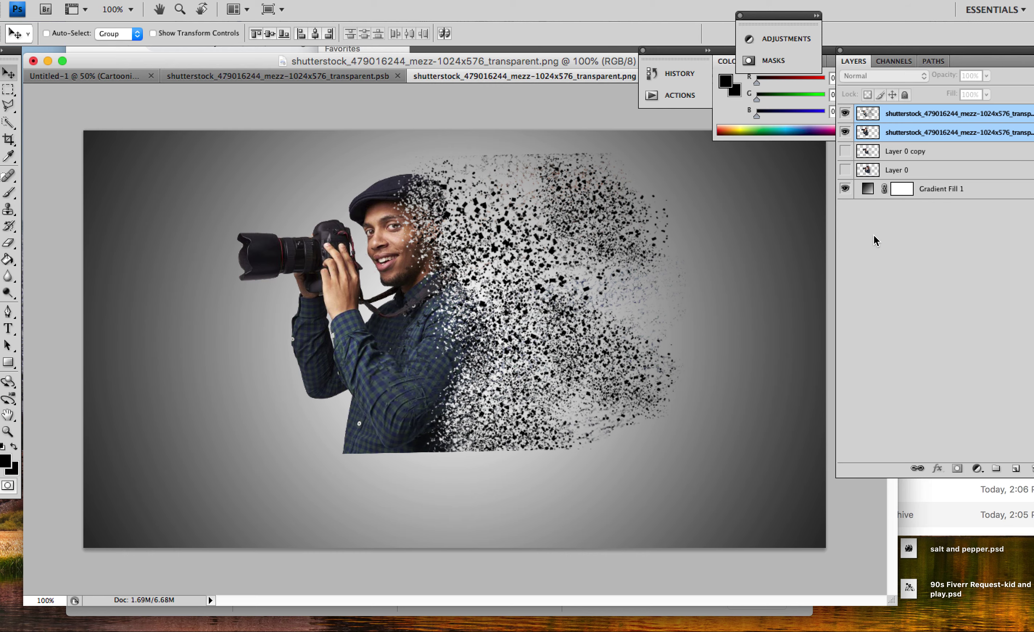
key("super+v")
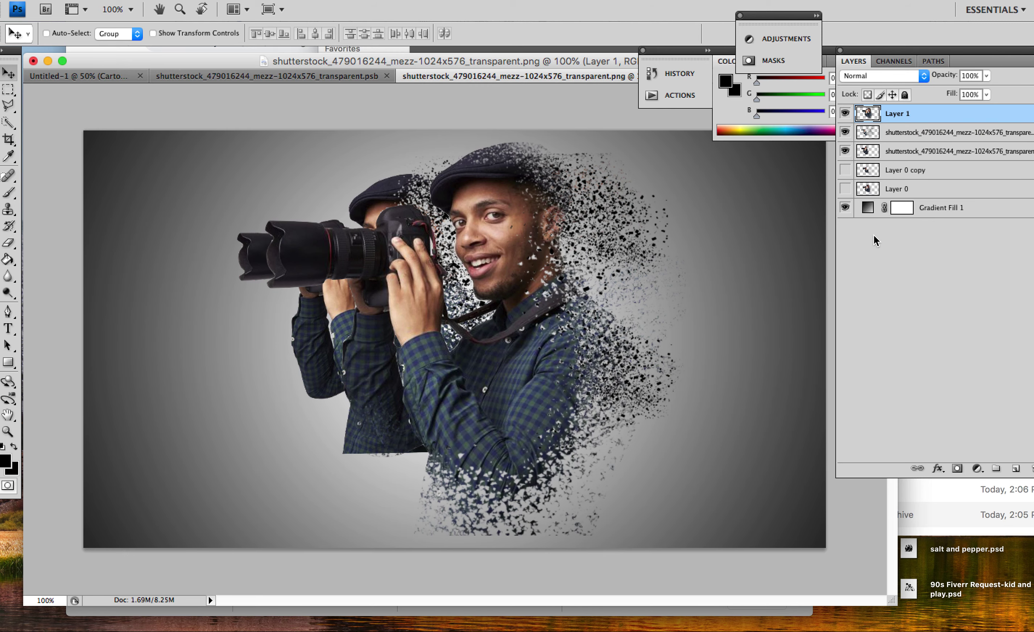
key("super+z")
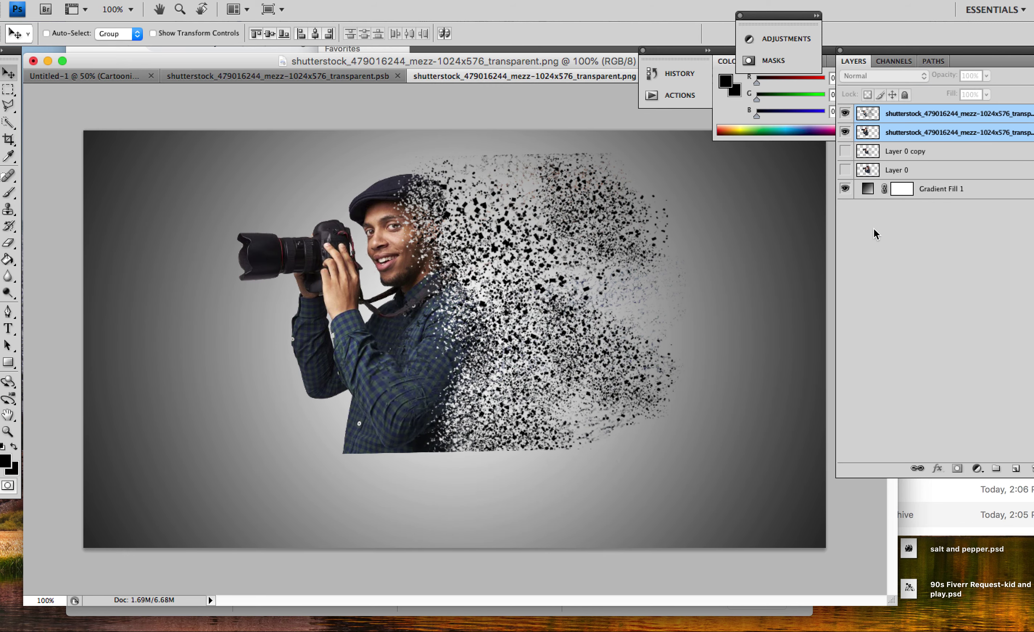
key("super+v")
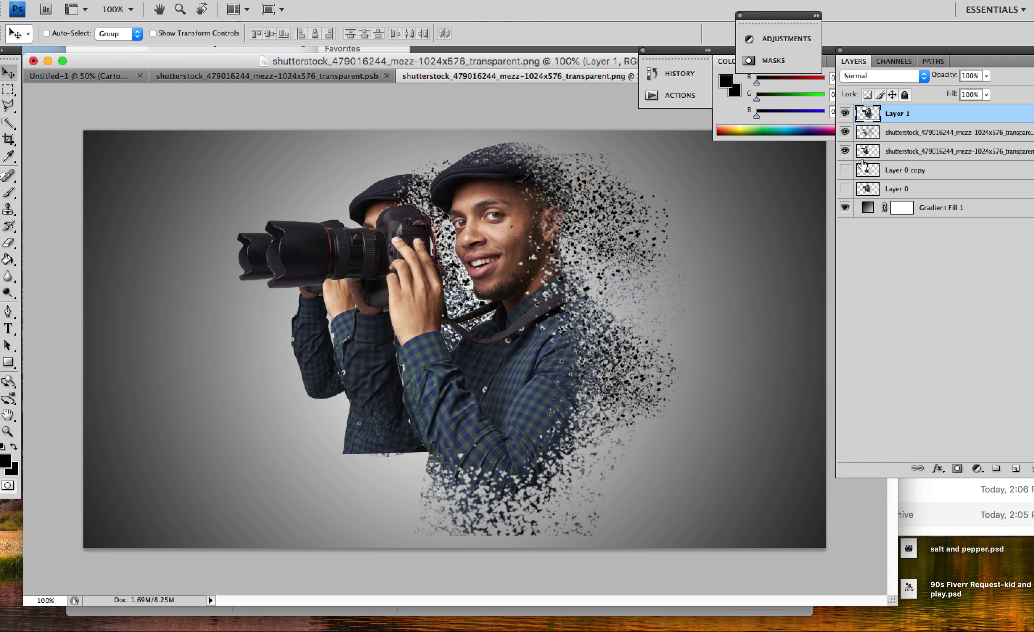
left_click(845, 132)
left_click(846, 151)
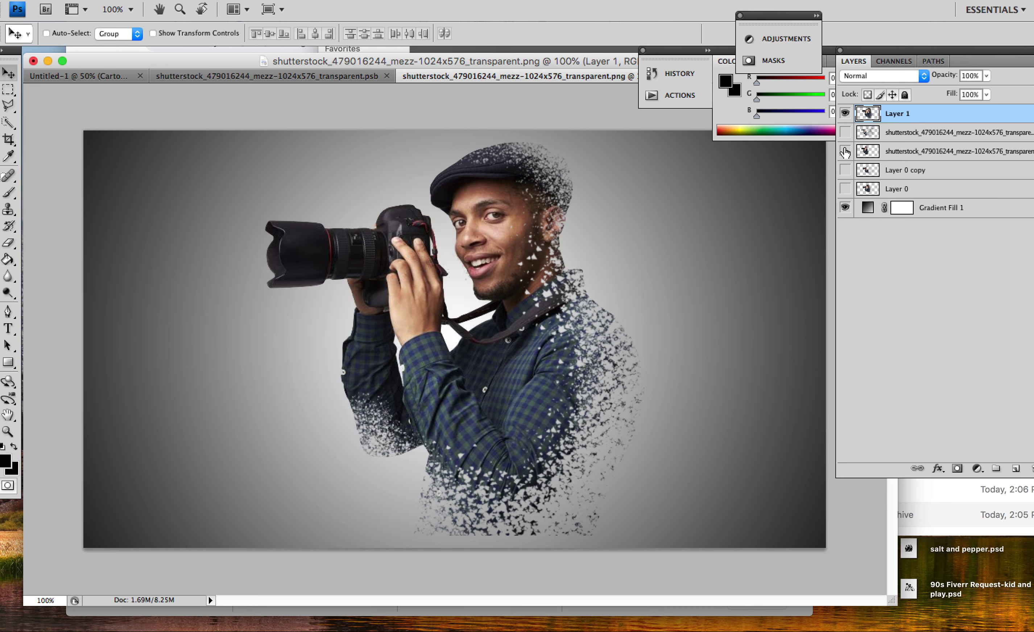
Undo the pasted Layer 1, re-show the shutterstock layers, and step back to the larger dispersion
key("super+z")
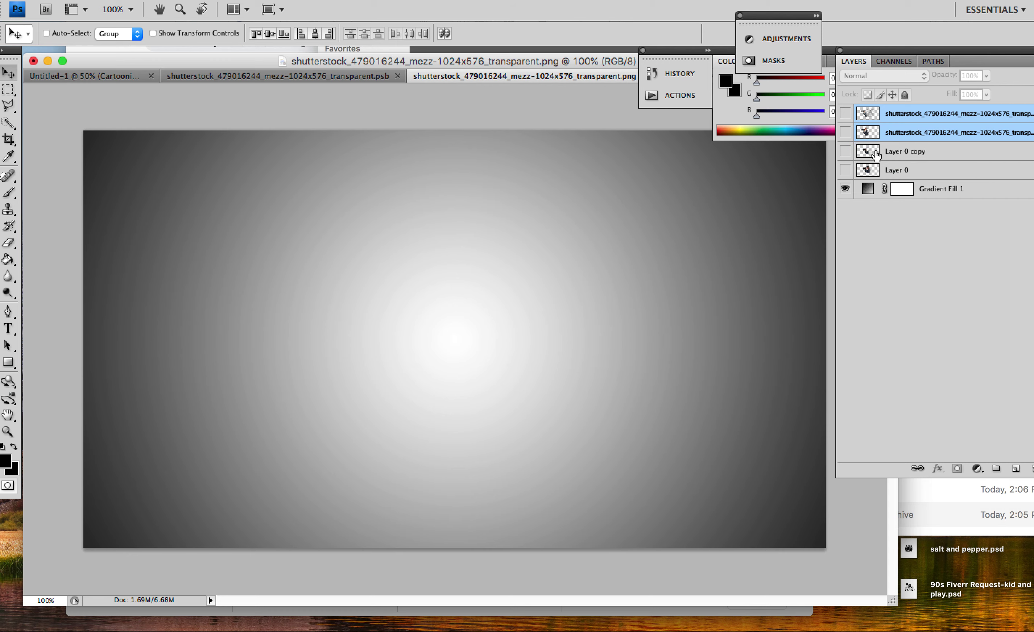
left_click_drag(845, 114, 846, 159)
left_click(846, 152)
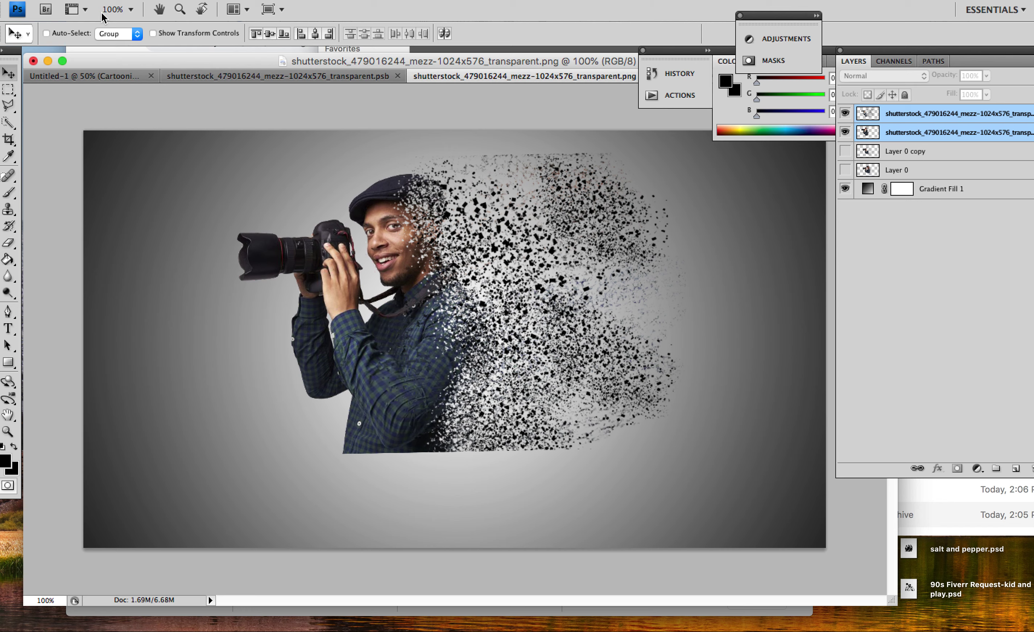
left_click(106, 1)
mouse_move(142, 1)
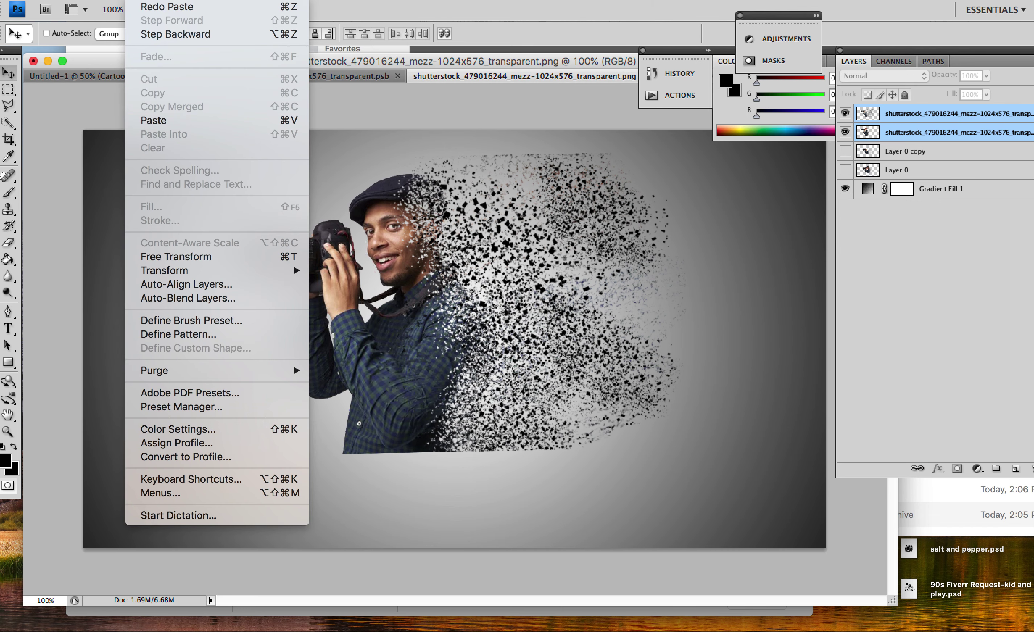
left_click(154, 36)
key("super+alt+z")
key("super+alt+z")
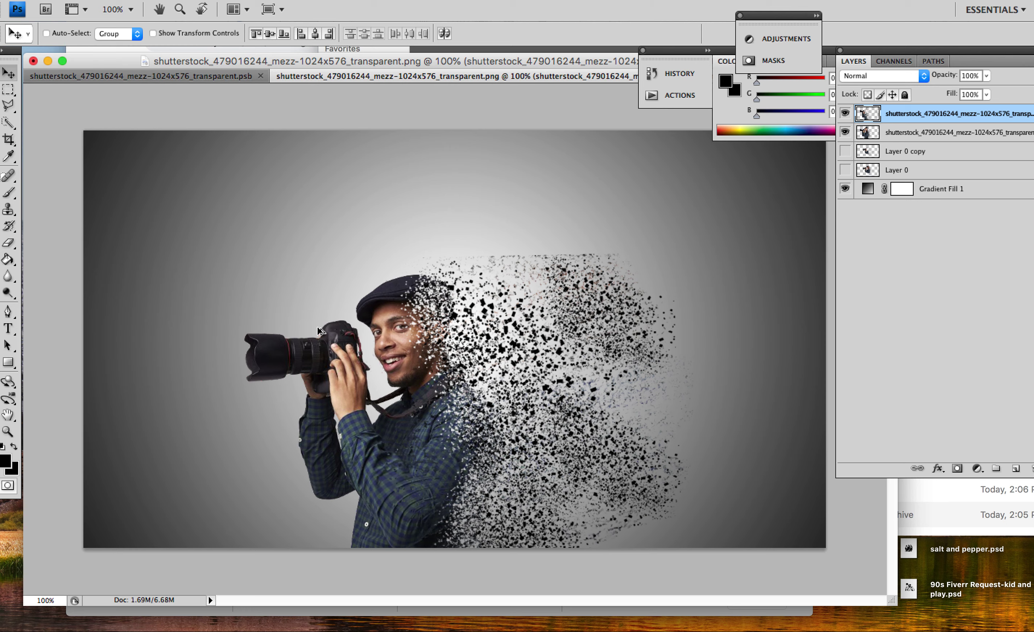
key("super+alt+z")
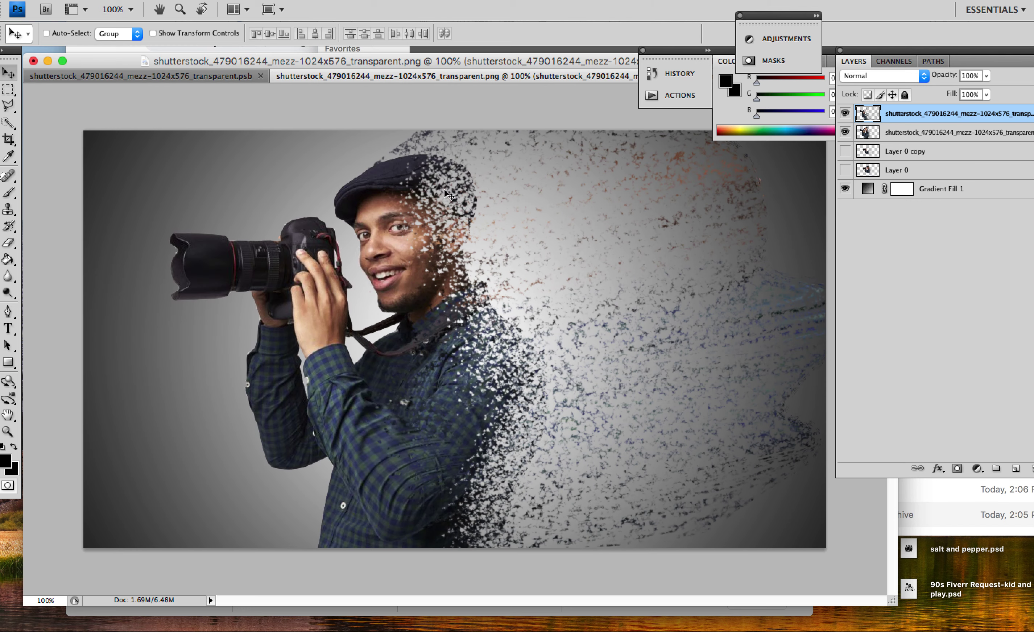
Step backward and forward through history to compare the dispersion states
left_click(138, 1)
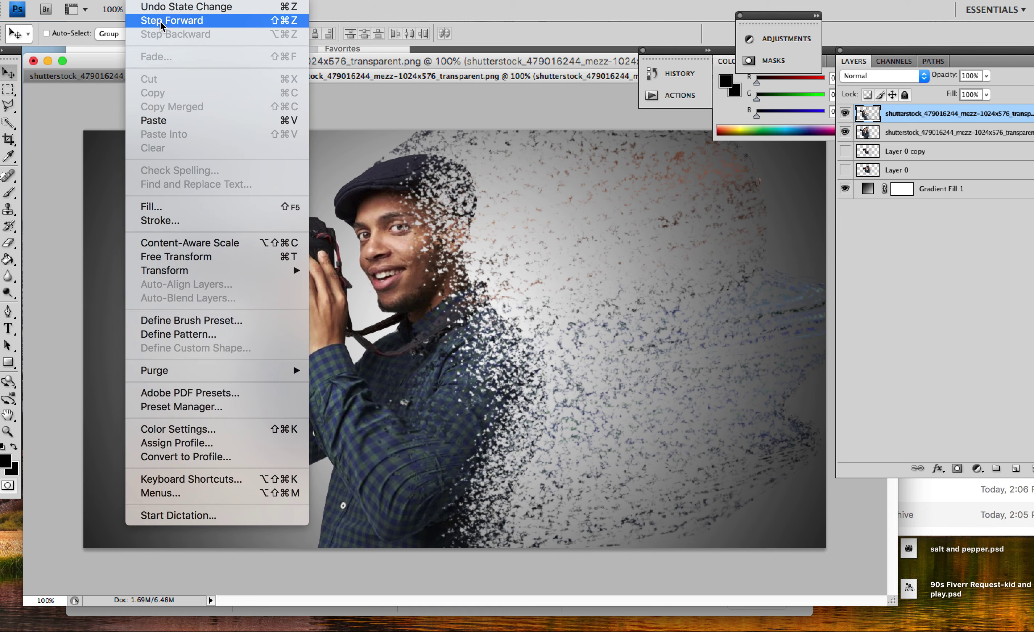
left_click(172, 20)
left_click(138, 0)
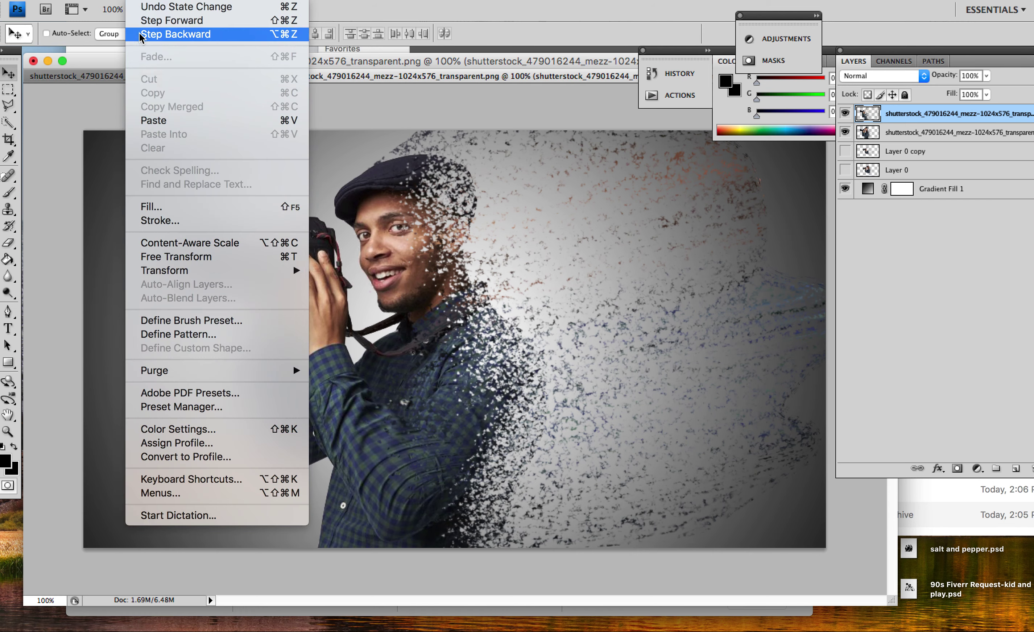
left_click(144, 35)
left_click(140, 1)
left_click(152, 20)
left_click(140, 1)
left_click(170, 34)
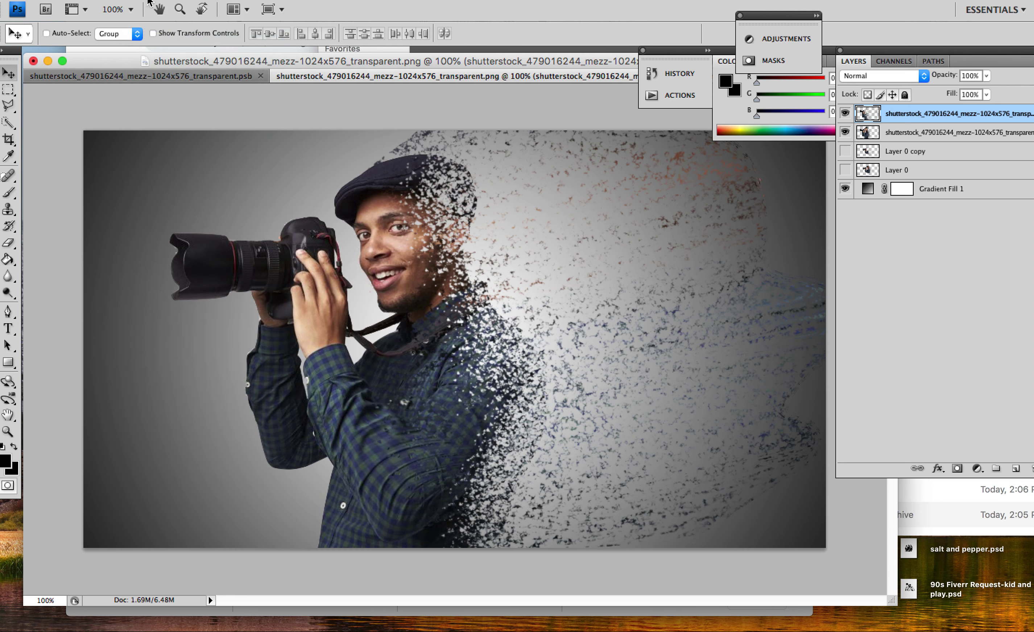
left_click(151, 1)
left_click(149, 24)
left_click(151, 1)
left_click(149, 34)
Step forward until the man's camera, lens and arm are fully restored
left_click(151, 2)
left_click(151, 20)
left_click(150, 1)
left_click(151, 20)
left_click(151, 1)
left_click(154, 26)
left_click(151, 2)
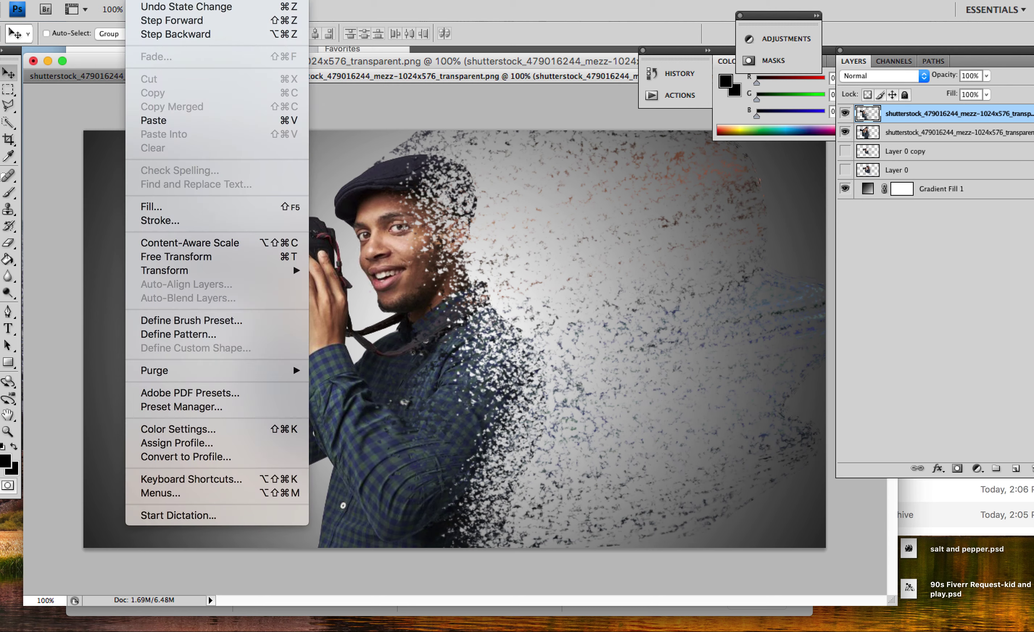
left_click(155, 22)
left_click(150, 1)
left_click(156, 20)
left_click(150, 1)
left_click(144, 21)
Zoom out to 66.7%, enlarge the document window, and redo the dispersion particle steps
key("super+minus")
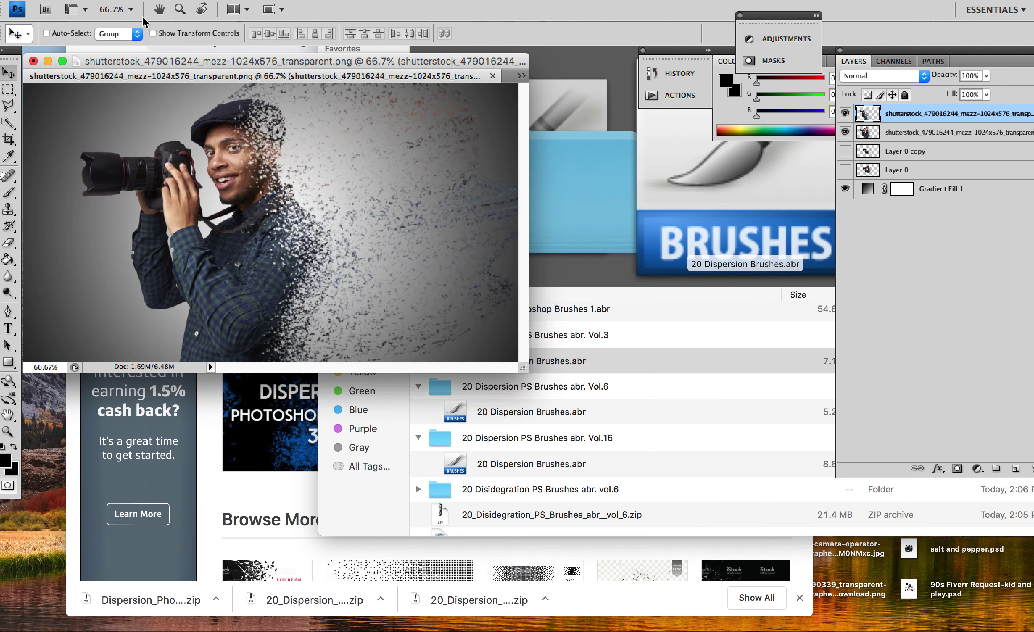
left_click_drag(525, 366, 778, 520)
left_click(151, 1)
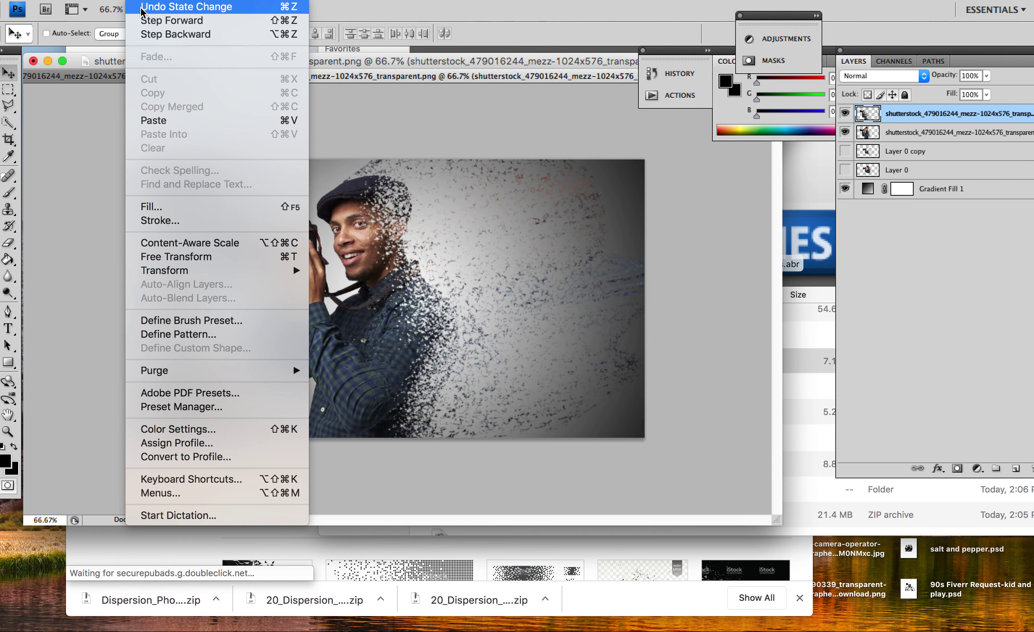
left_click(143, 22)
left_click(148, 1)
left_click(145, 21)
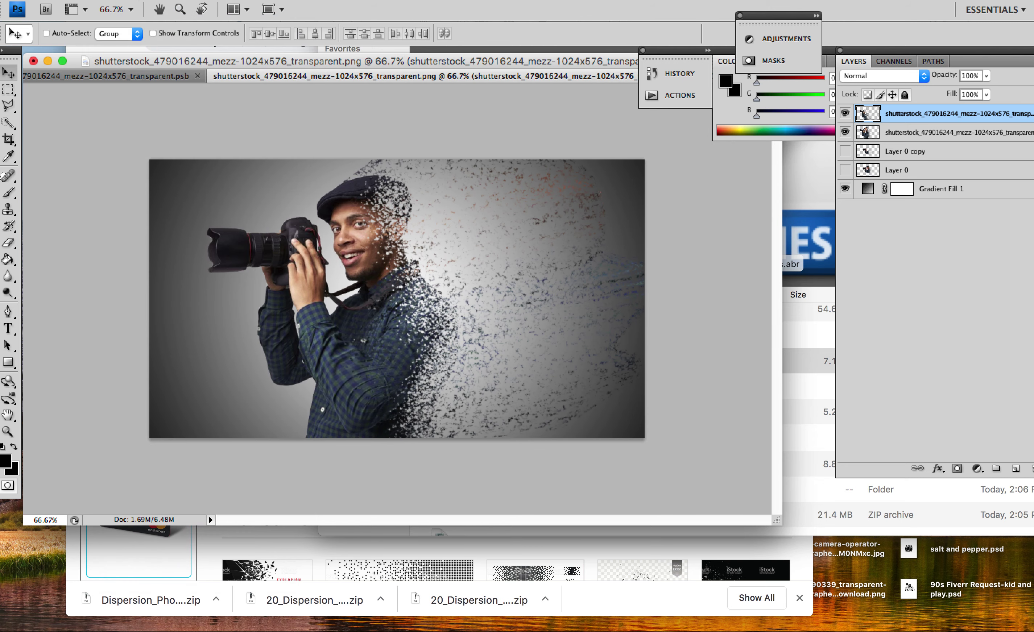
left_click(135, 1)
left_click(161, 20)
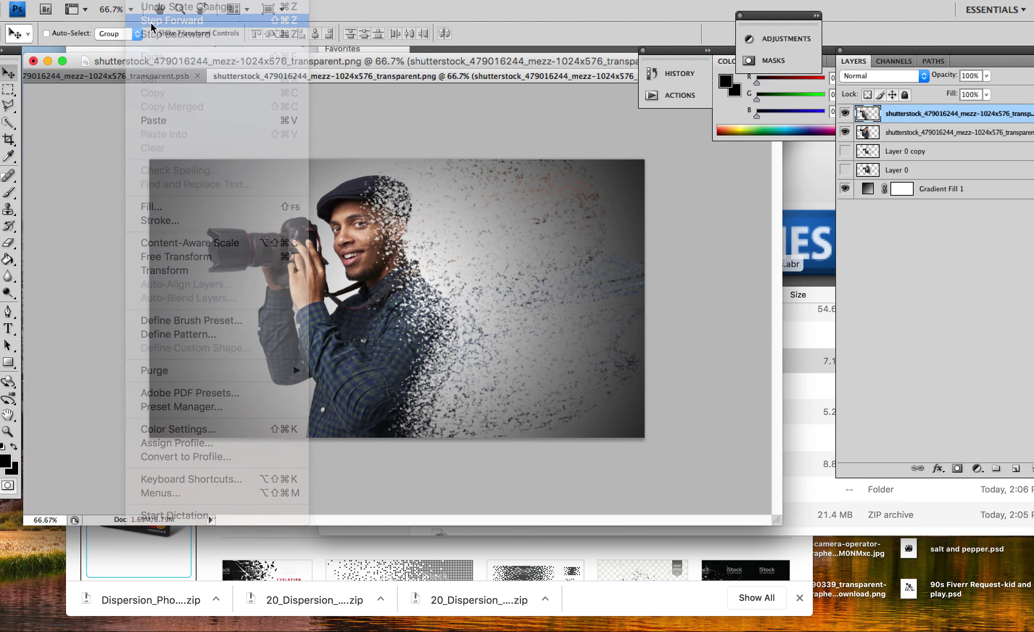
left_click(135, 1)
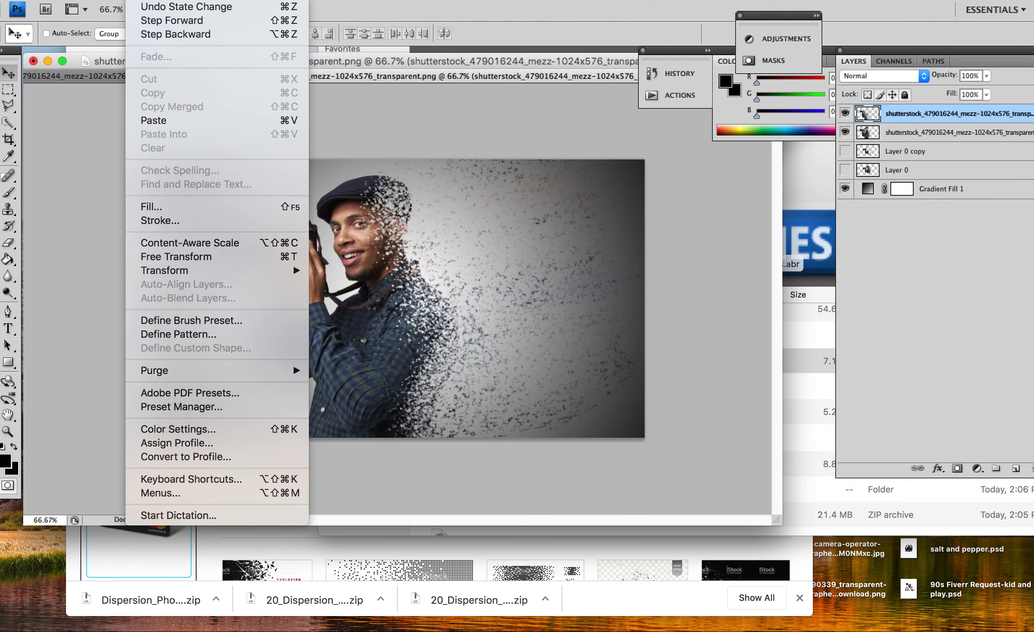
left_click(162, 21)
left_click(135, 2)
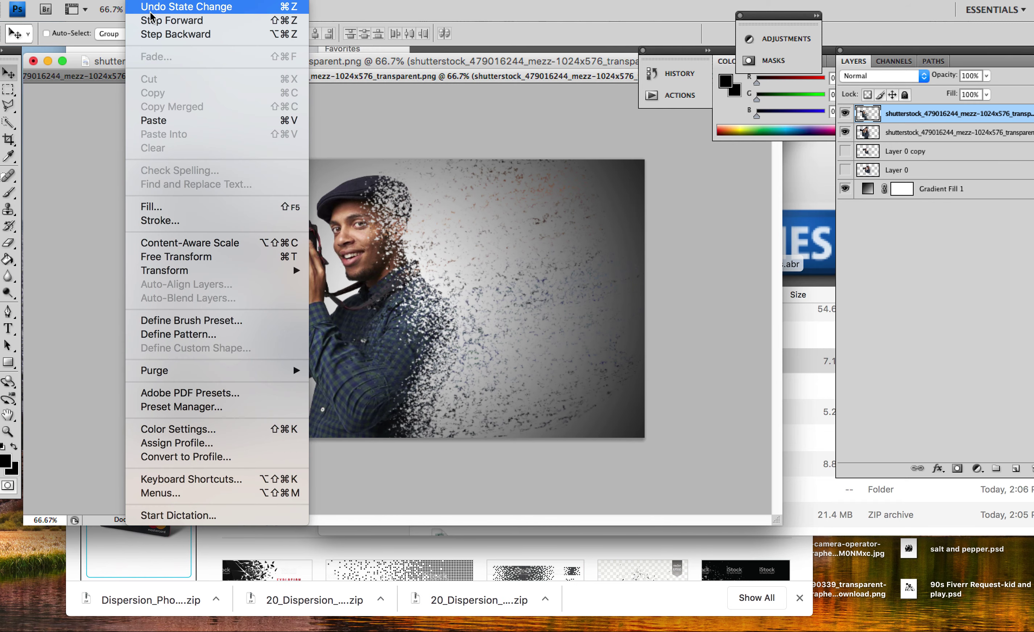
left_click(159, 27)
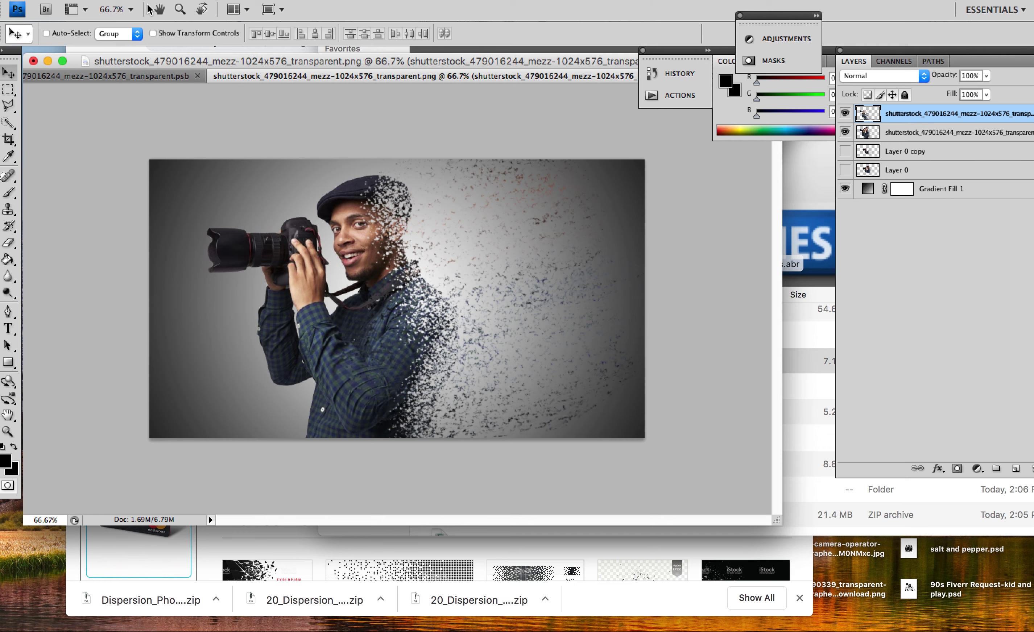
left_click(135, 2)
left_click(159, 23)
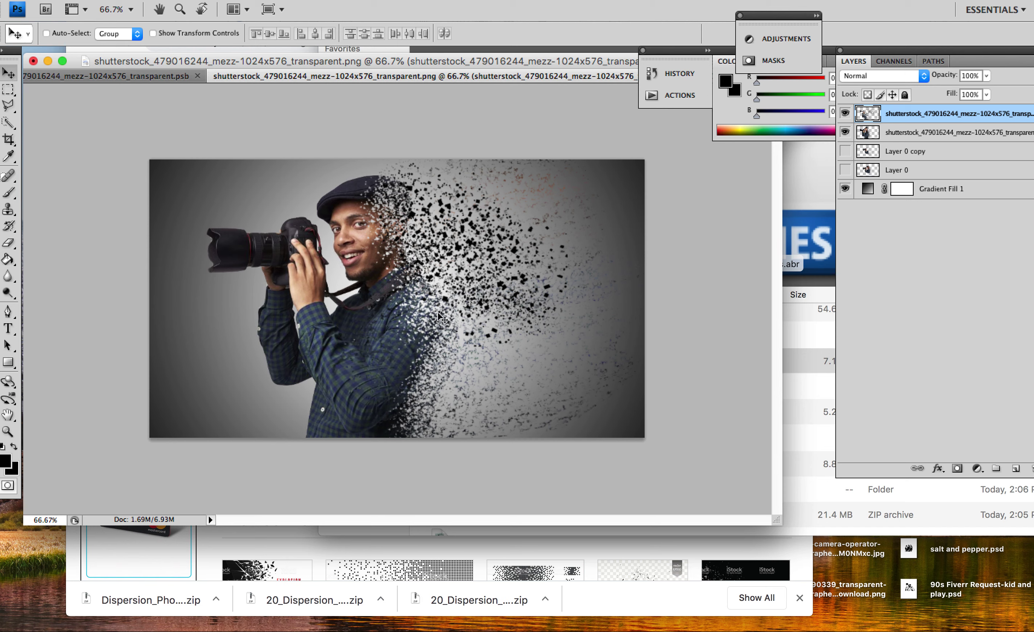
Toggle the last dispersion step off and on to compare, ending with black particles restored
left_click(140, 0)
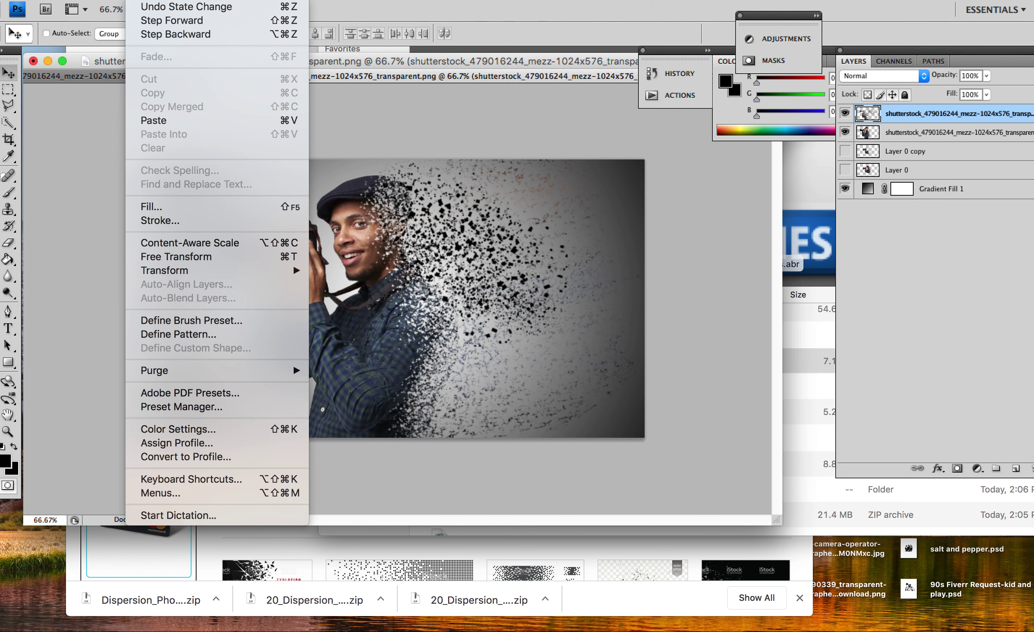
left_click(146, 33)
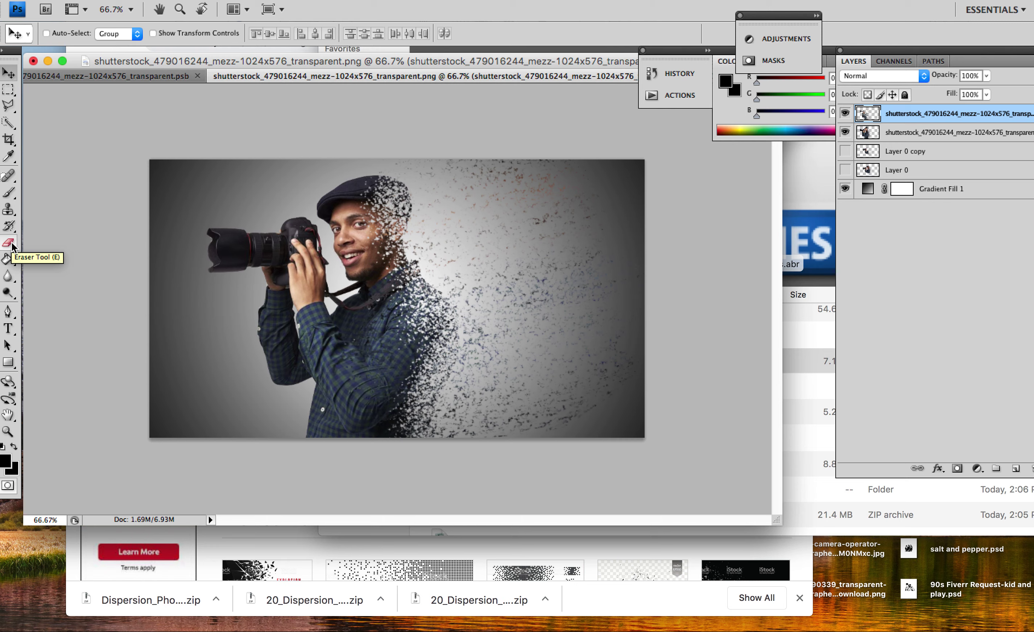
left_click(120, 0)
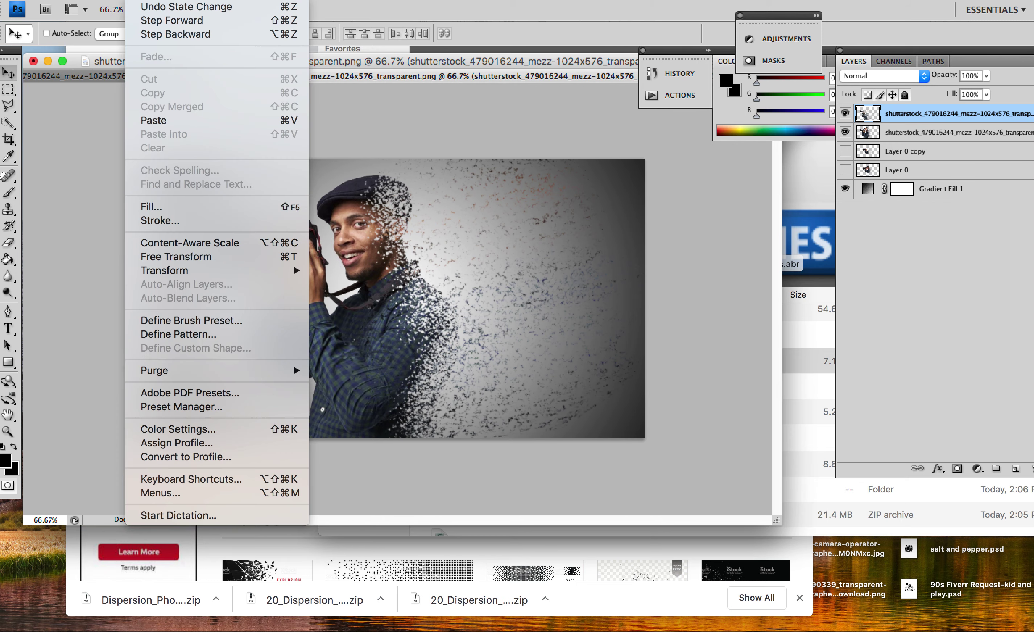
left_click(274, 30)
left_click(132, 1)
left_click(169, 20)
left_click(131, 1)
left_click(170, 21)
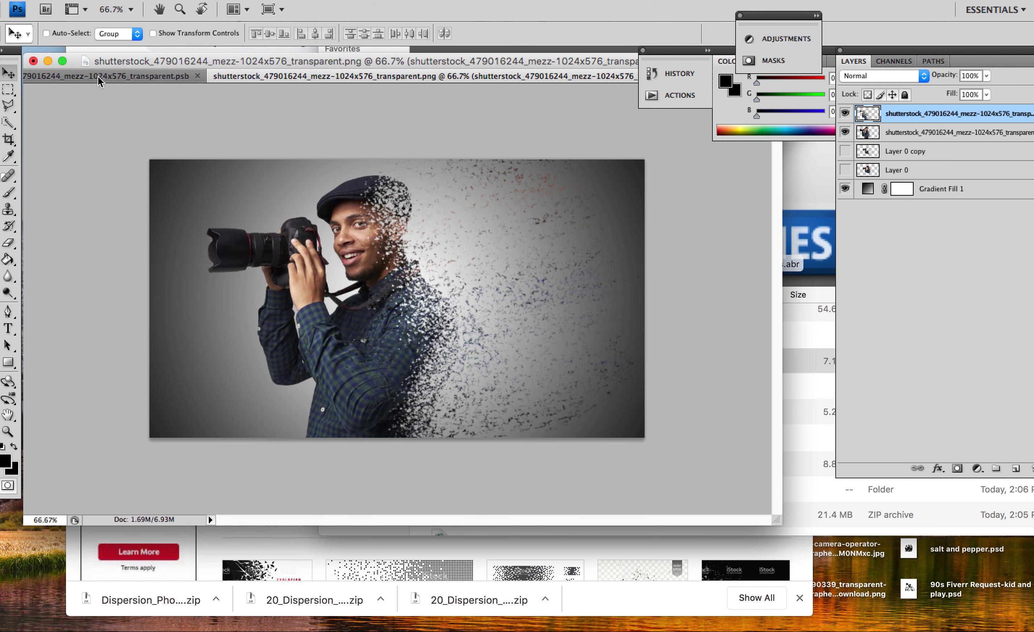
left_click(11, 194)
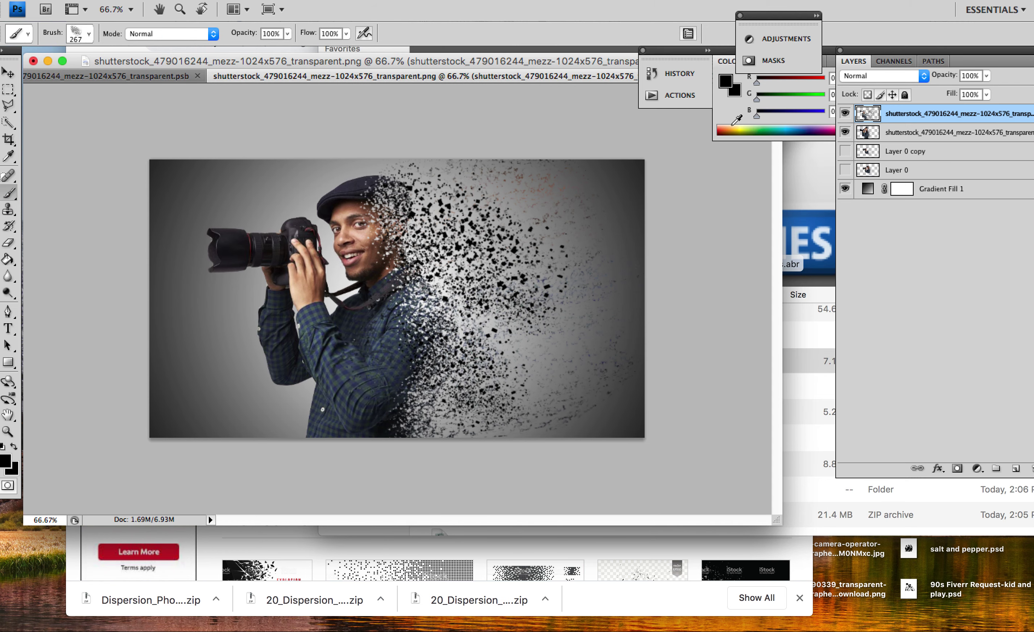
Undo the lower black particle stamp and sample the shirt's navy 2b3954 as foreground colour
key("super+z")
left_click(5, 461)
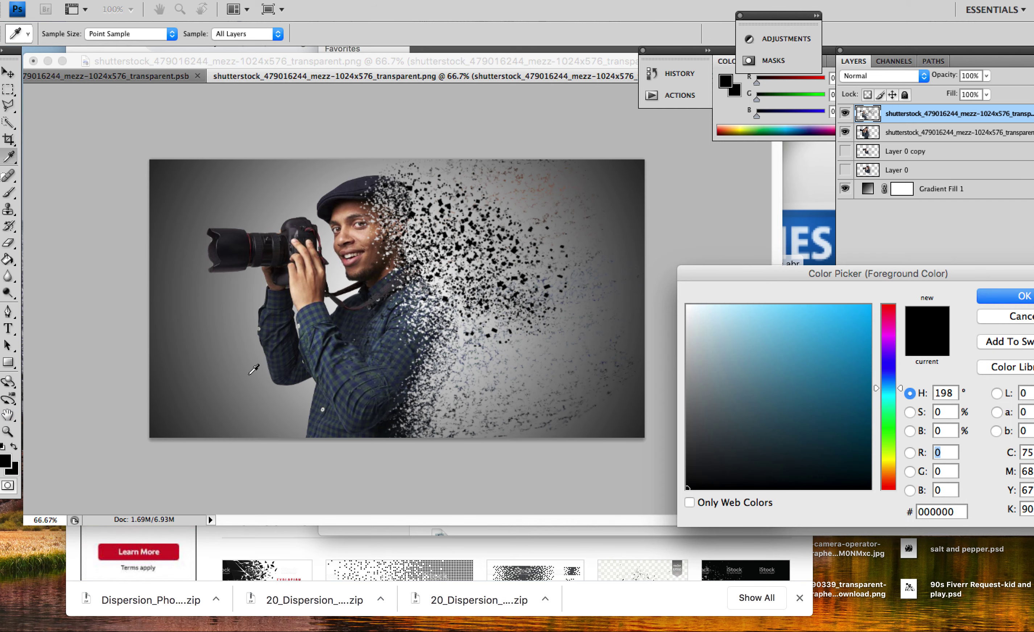
left_click(393, 352)
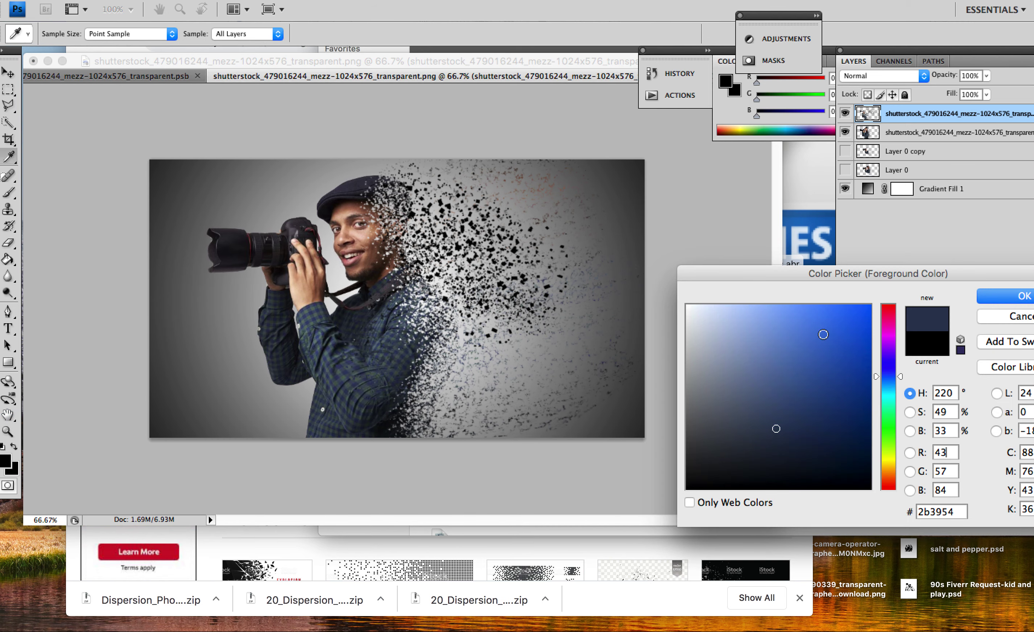
left_click(1010, 301)
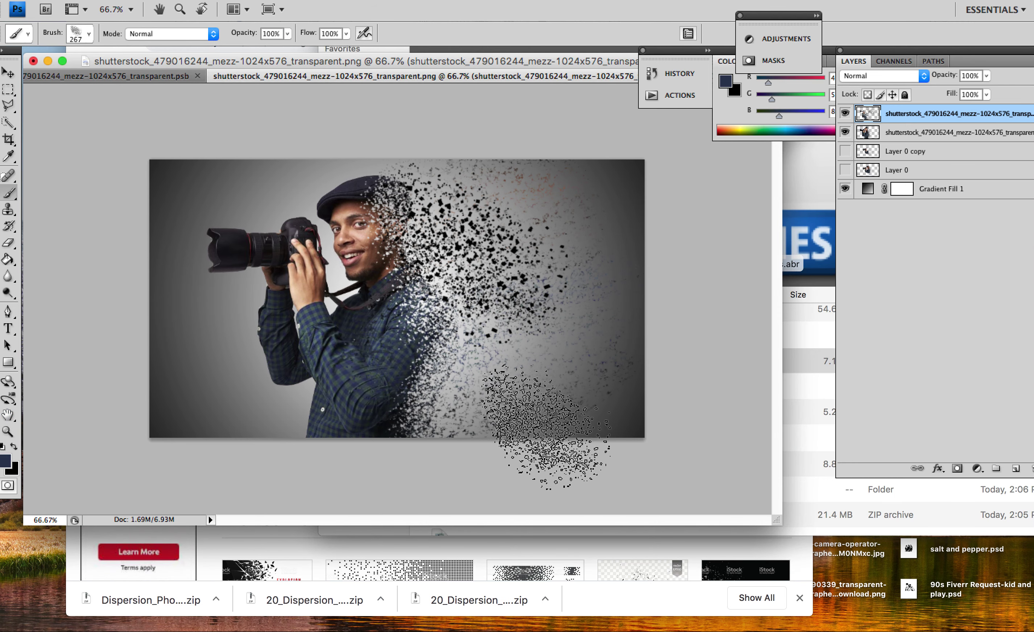
Stamp navy dispersion particles trailing right from the man
left_click(477, 400)
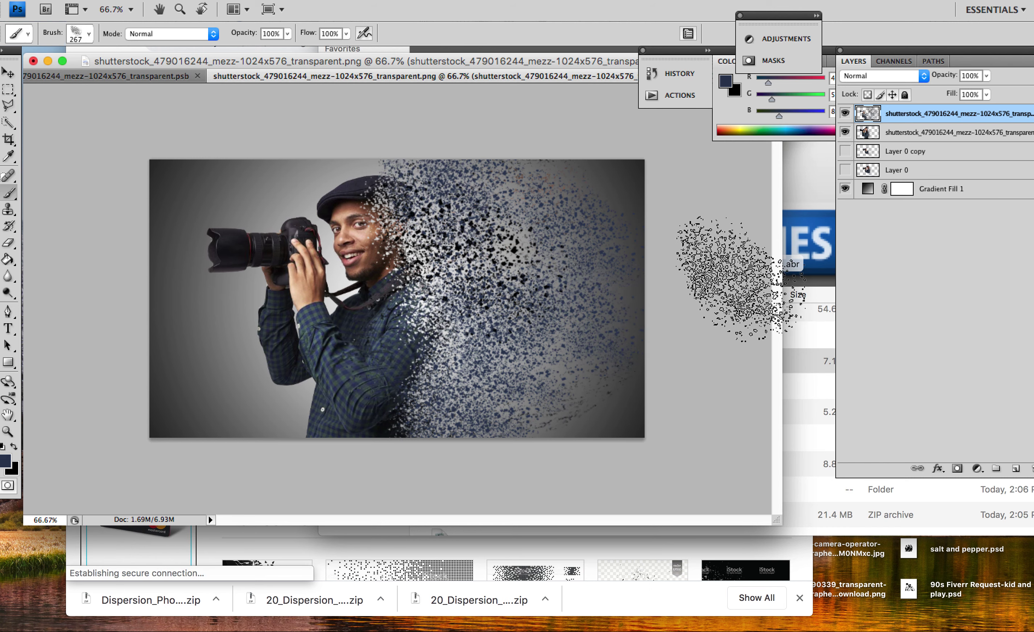
left_click(421, 239)
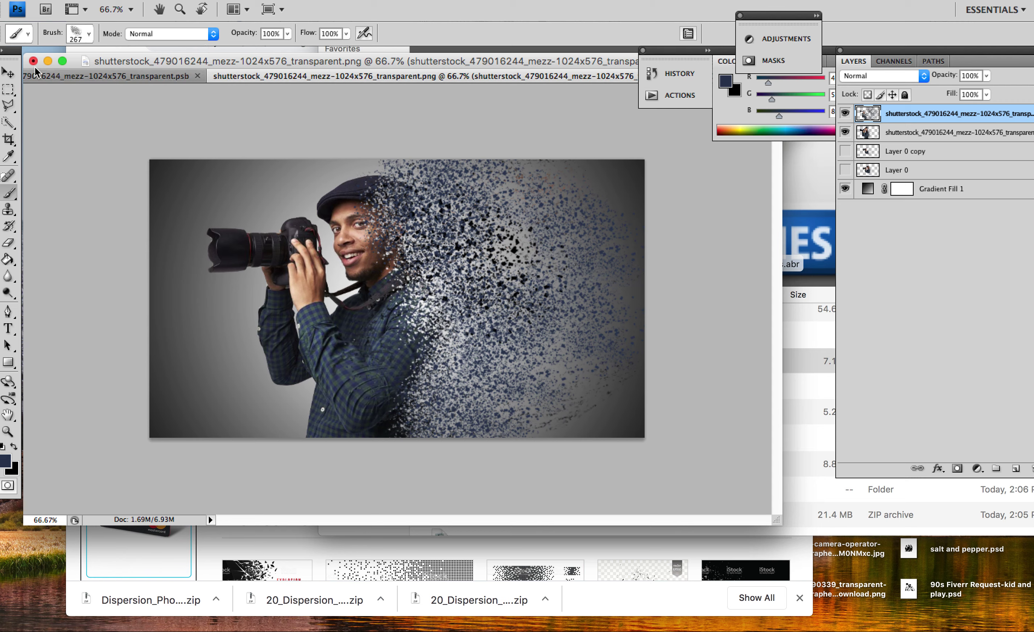
left_click(9, 244)
Set the eraser to a 92 px dispersion tip and erase particles along the top edge
left_click(86, 36)
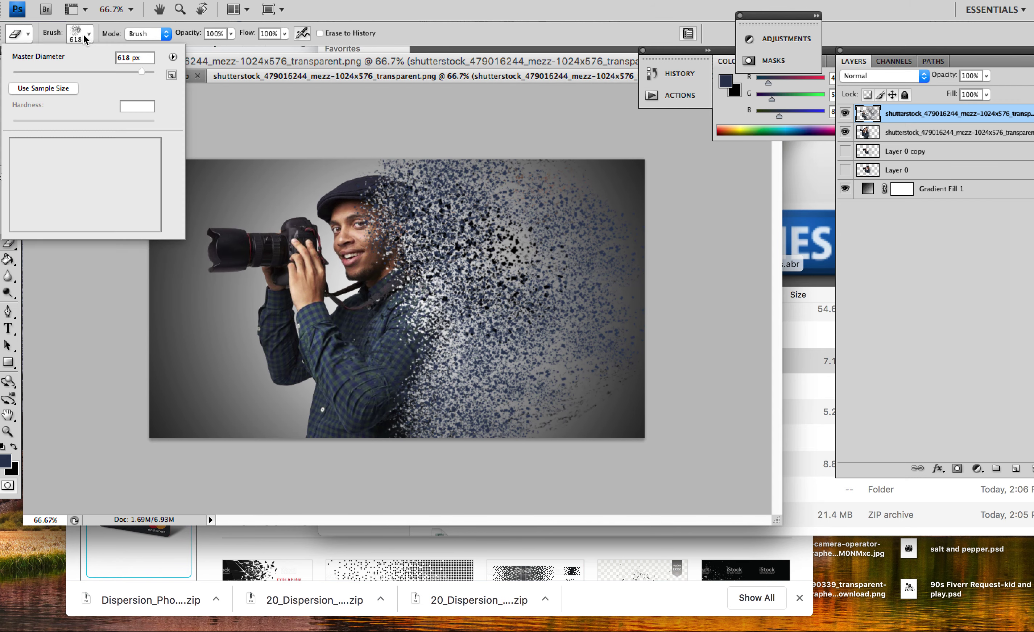
left_click(114, 176)
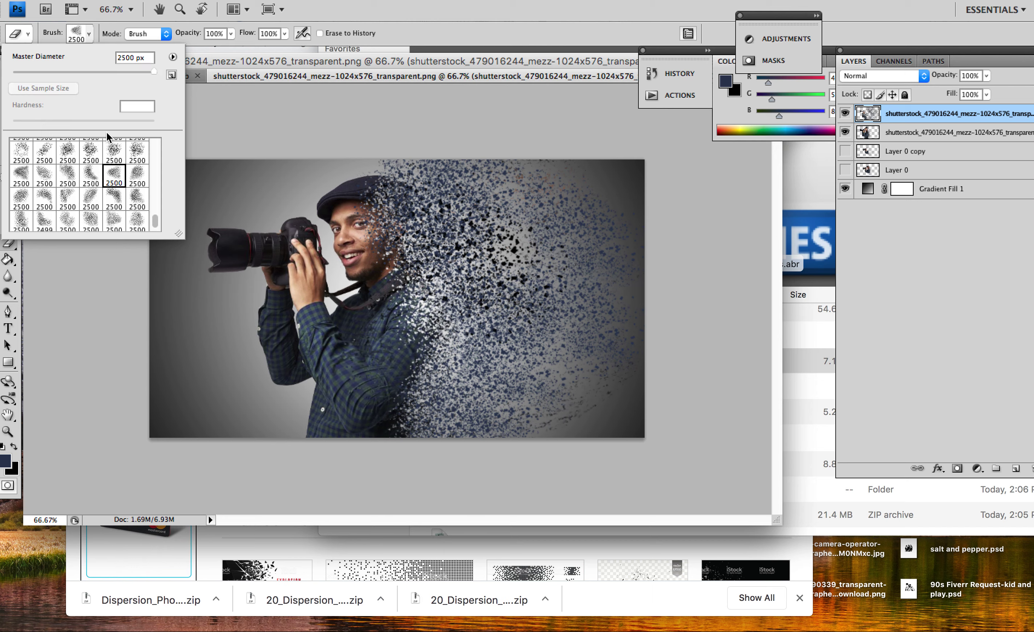
left_click(78, 72)
left_click_drag(356, 165, 517, 168)
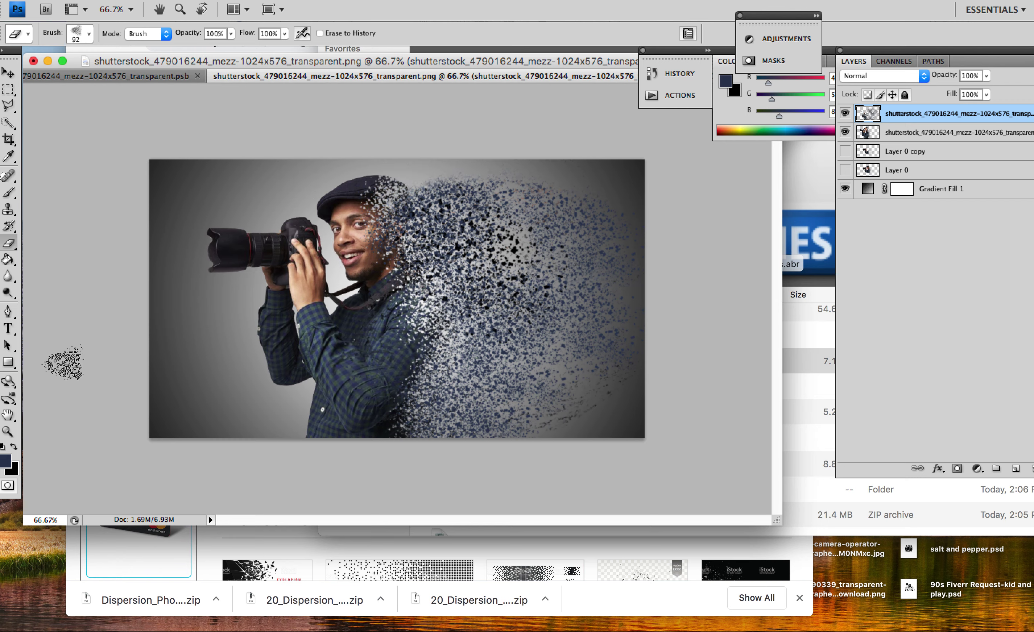
key("super+z")
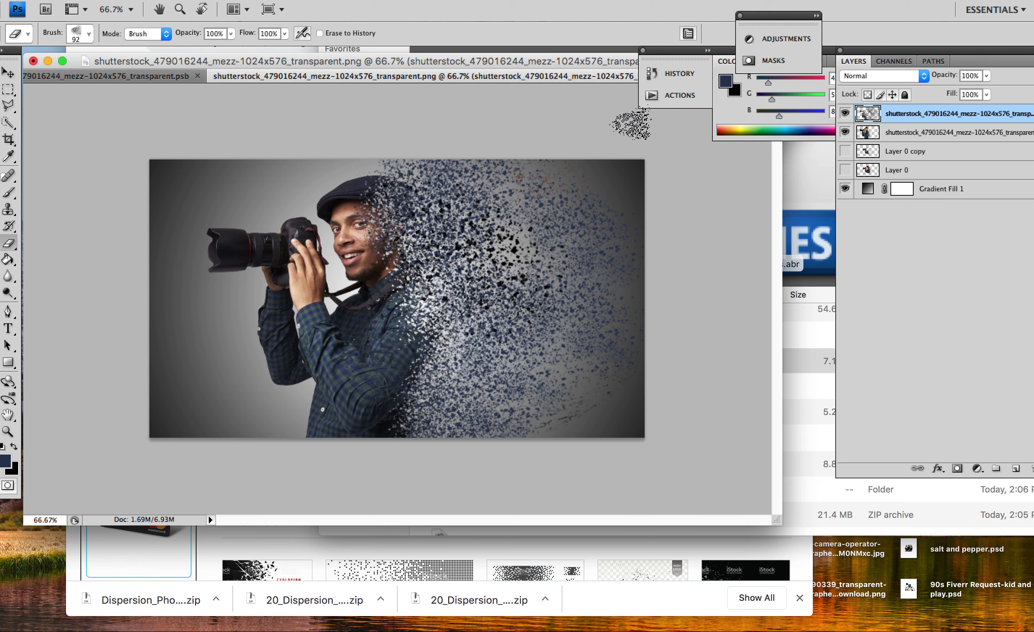
left_click_drag(539, 157, 226, 179)
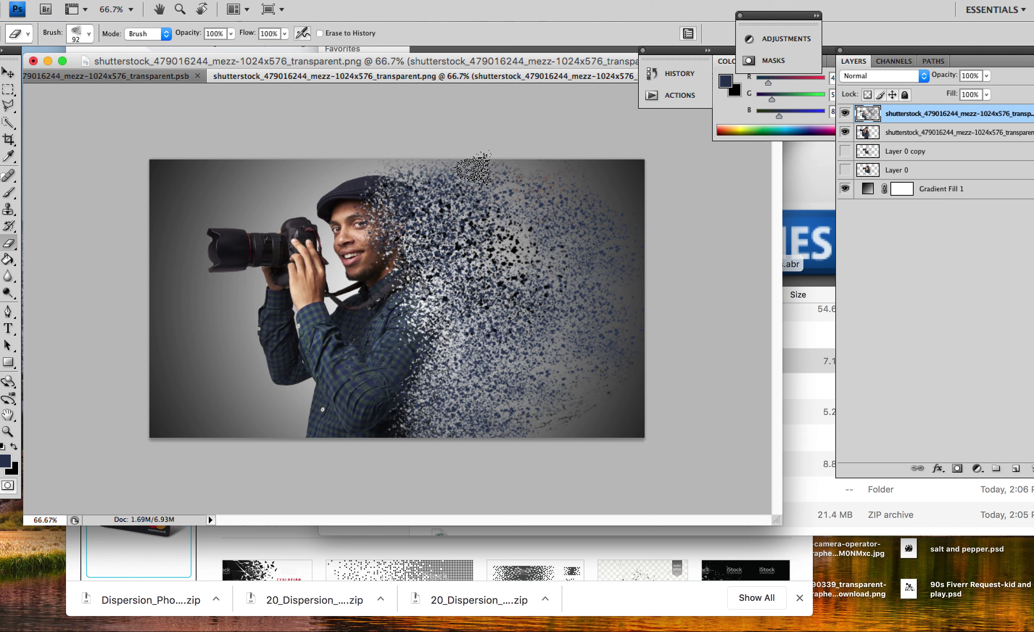
left_click_drag(445, 169, 172, 191)
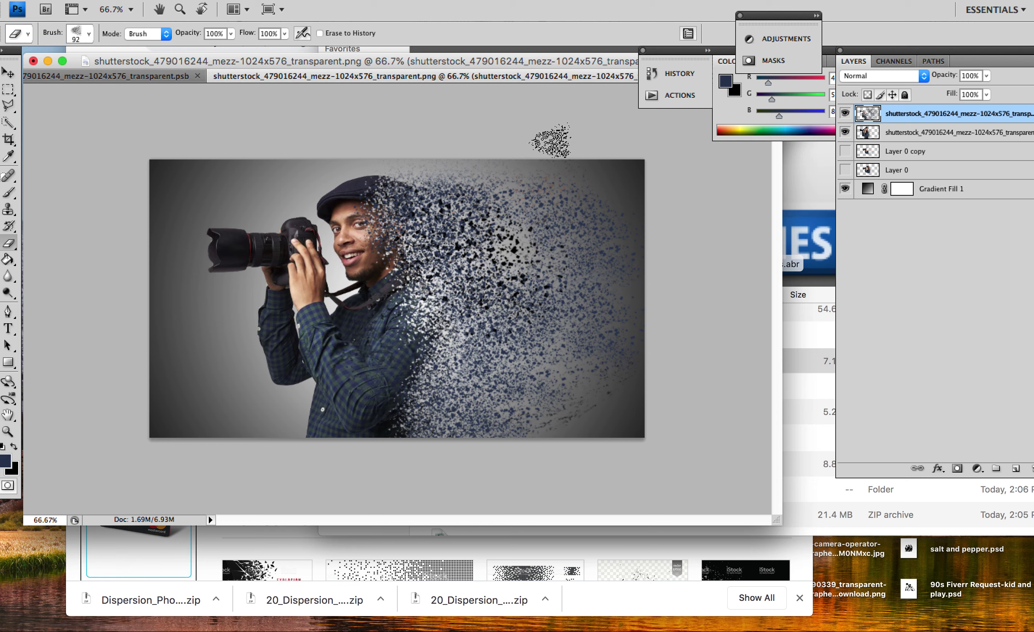
Thin particles along the right edge and below the face, then enlarge the document window
mouse_move(525, 257)
left_mouse_down()
mouse_move(590, 293)
mouse_move(556, 284)
mouse_move(628, 288)
left_mouse_up()
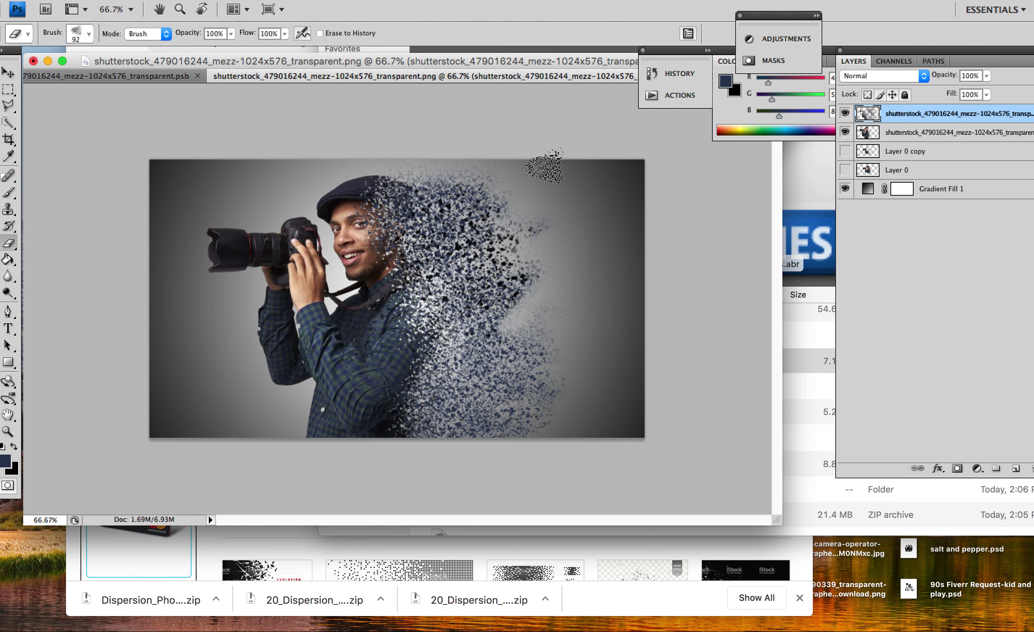
mouse_move(545, 167)
left_mouse_down()
mouse_move(510, 323)
mouse_move(518, 382)
mouse_move(575, 366)
left_mouse_up()
left_click(89, 34)
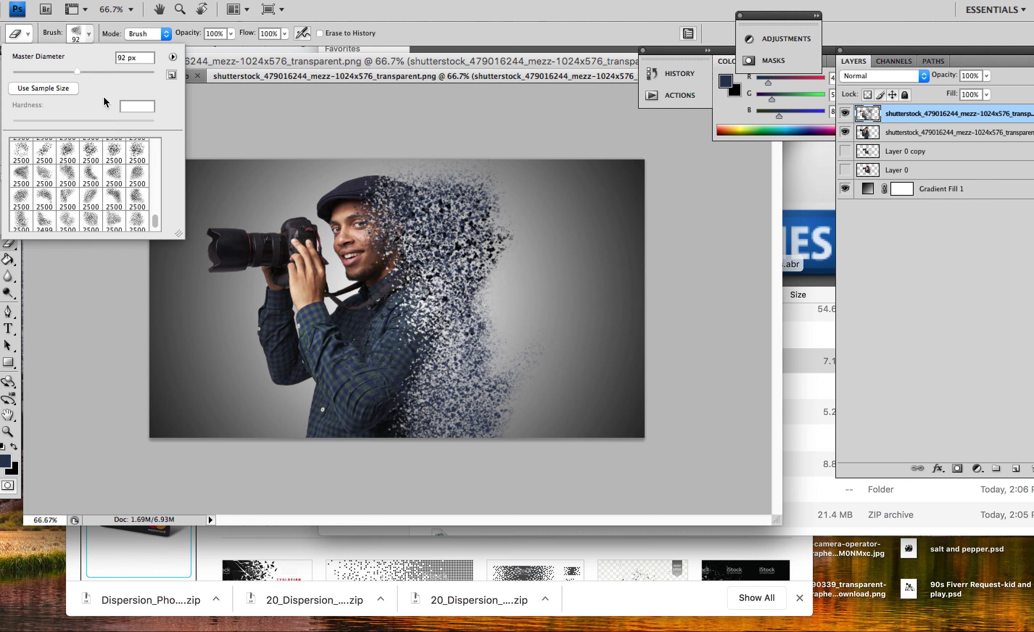
mouse_move(393, 240)
left_mouse_down()
mouse_move(417, 337)
mouse_move(419, 418)
left_mouse_up()
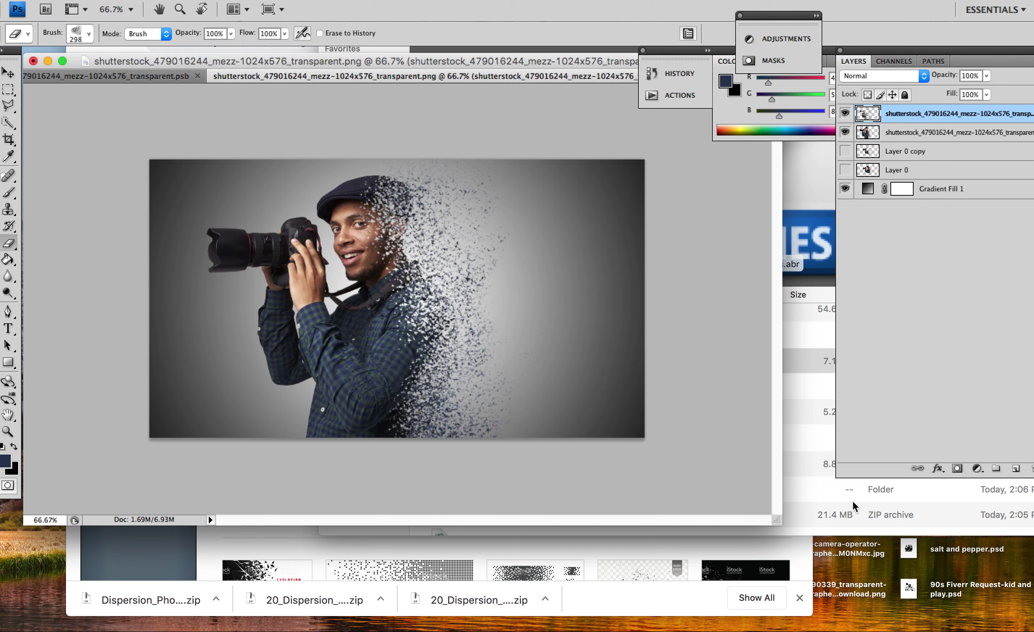
left_click_drag(778, 521, 973, 616)
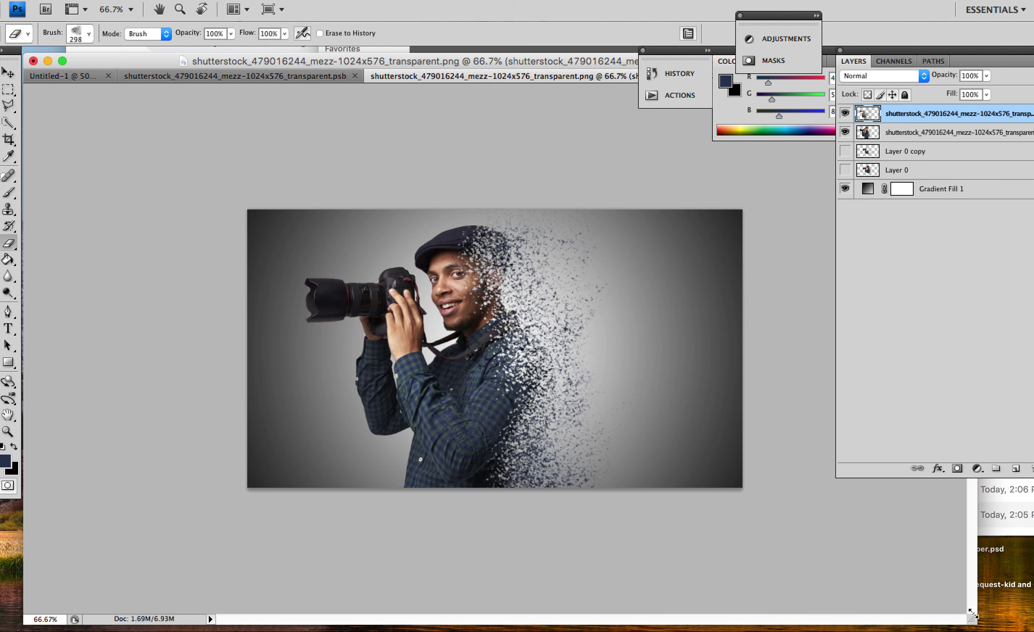